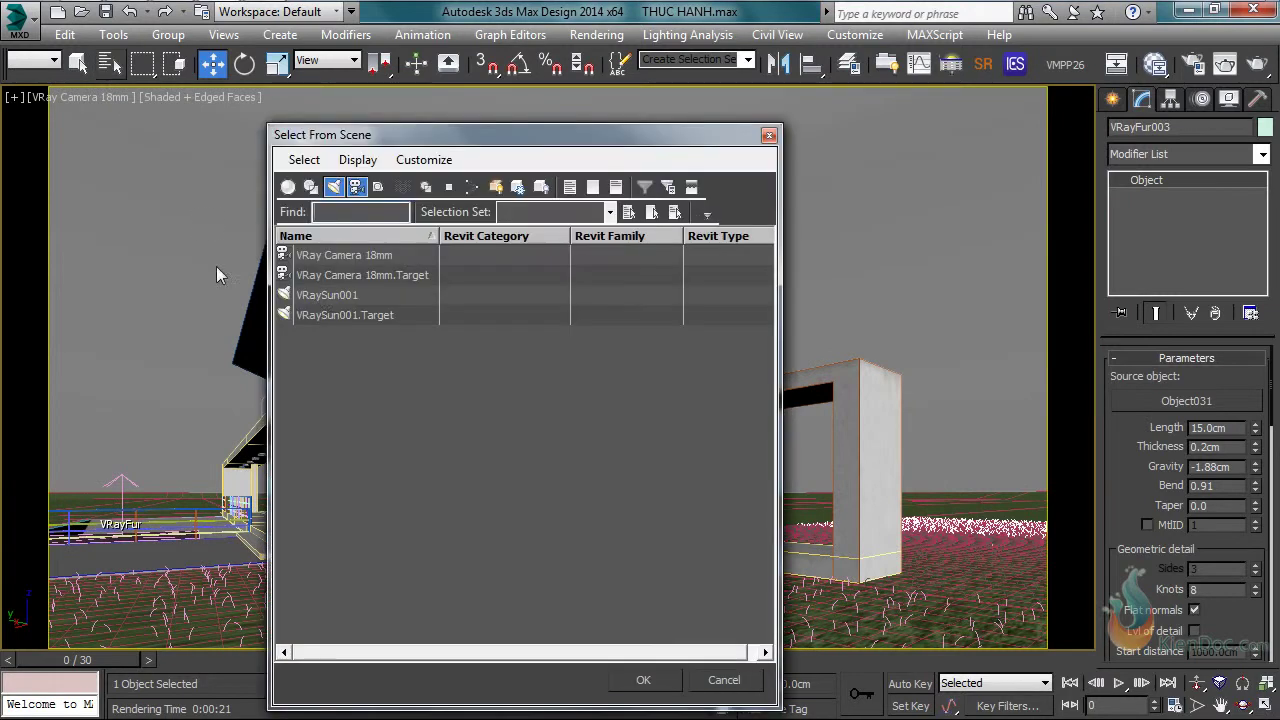
Step: Select the VRaySun001 light from the scene list and view its parameters
left_click(324, 296)
left_click(643, 680)
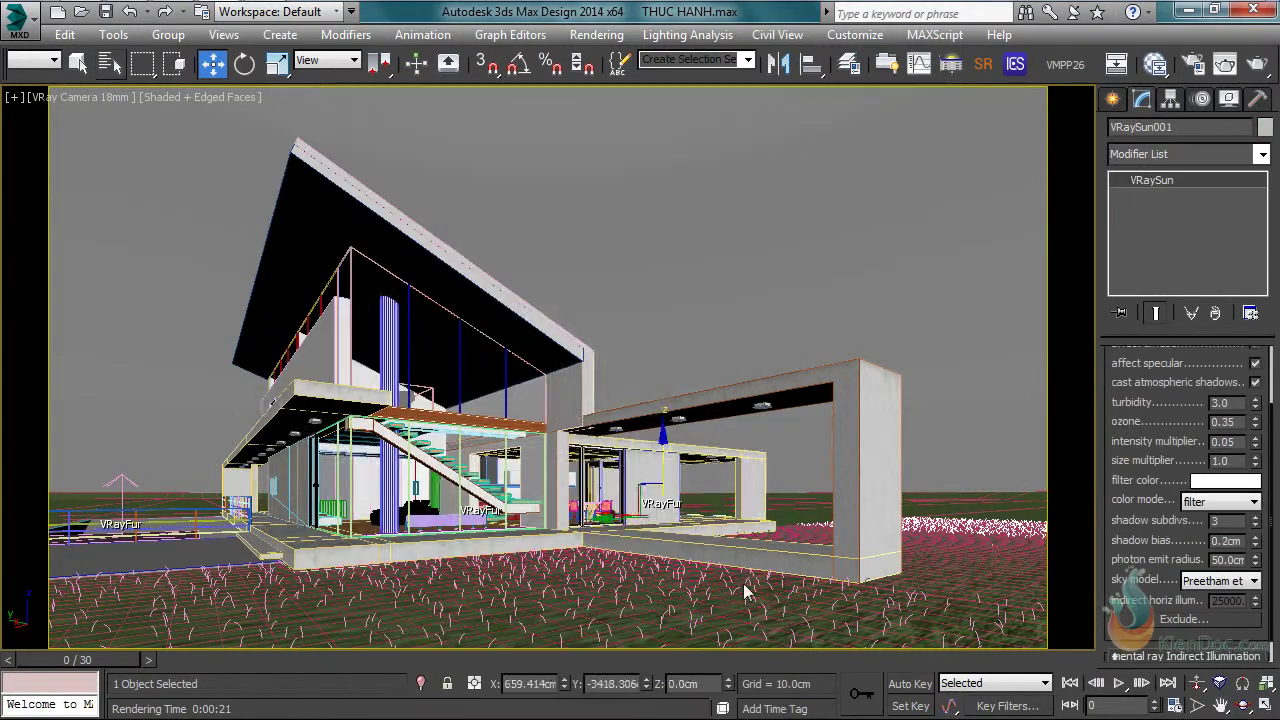
left_click(826, 467)
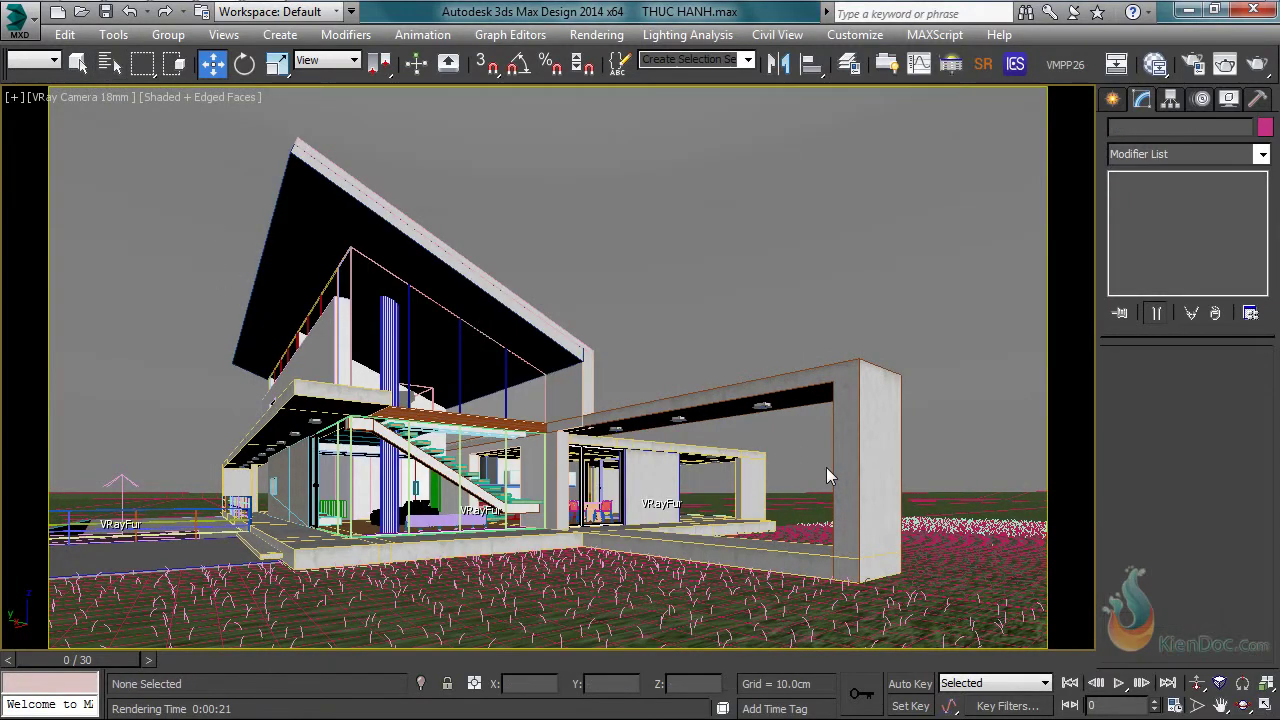
Step: Enable the material override (Override mtl) in the V-Ray global switches of the render setup
left_click(1192, 64)
left_click_drag(671, 173, 642, 63)
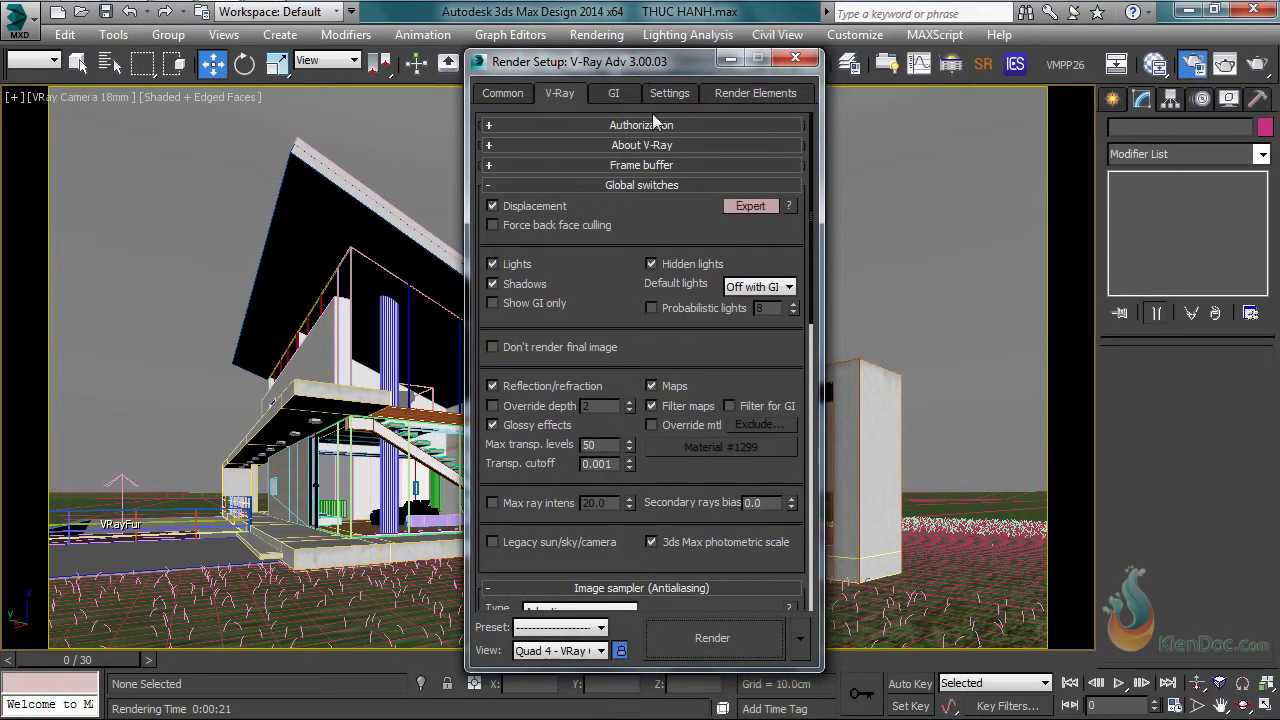
left_click(652, 425)
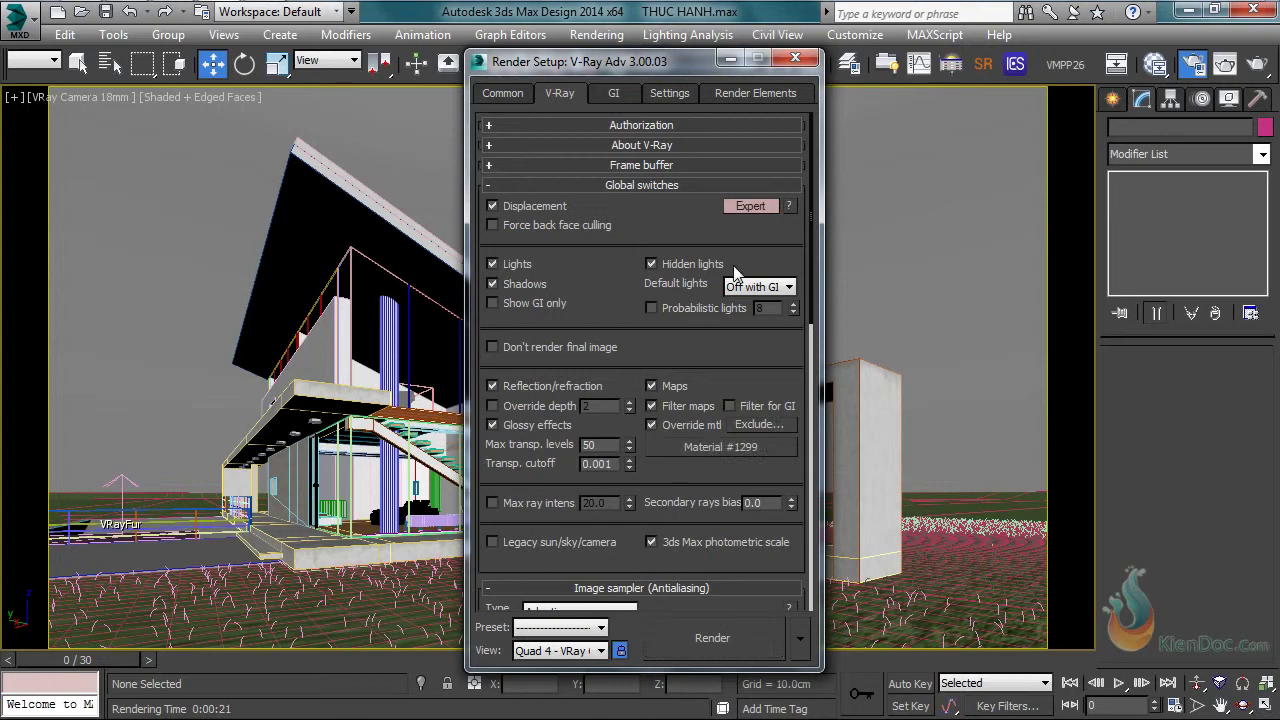
left_click(796, 60)
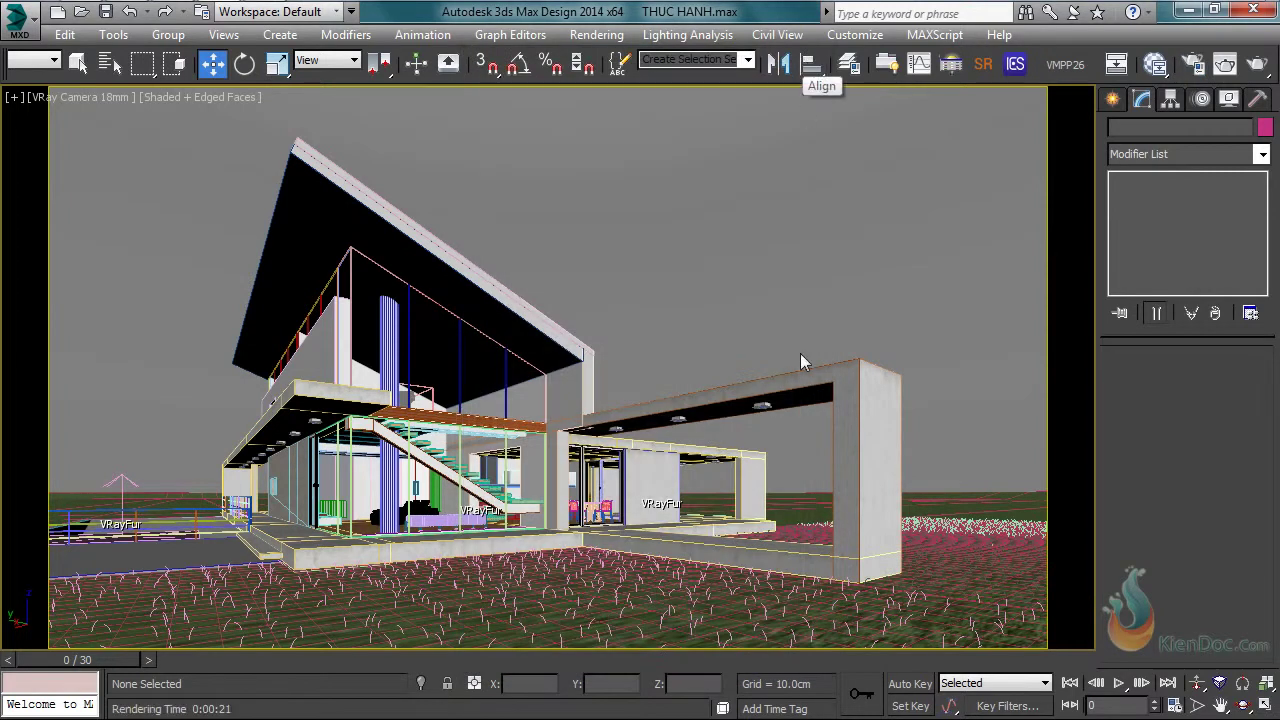
Step: Open the VRayHDRI map (Map #255) in the material editor and set its horizontal rotation to 38
left_click(1155, 63)
left_click_drag(707, 470, 658, 206)
left_click_drag(396, 400, 553, 405)
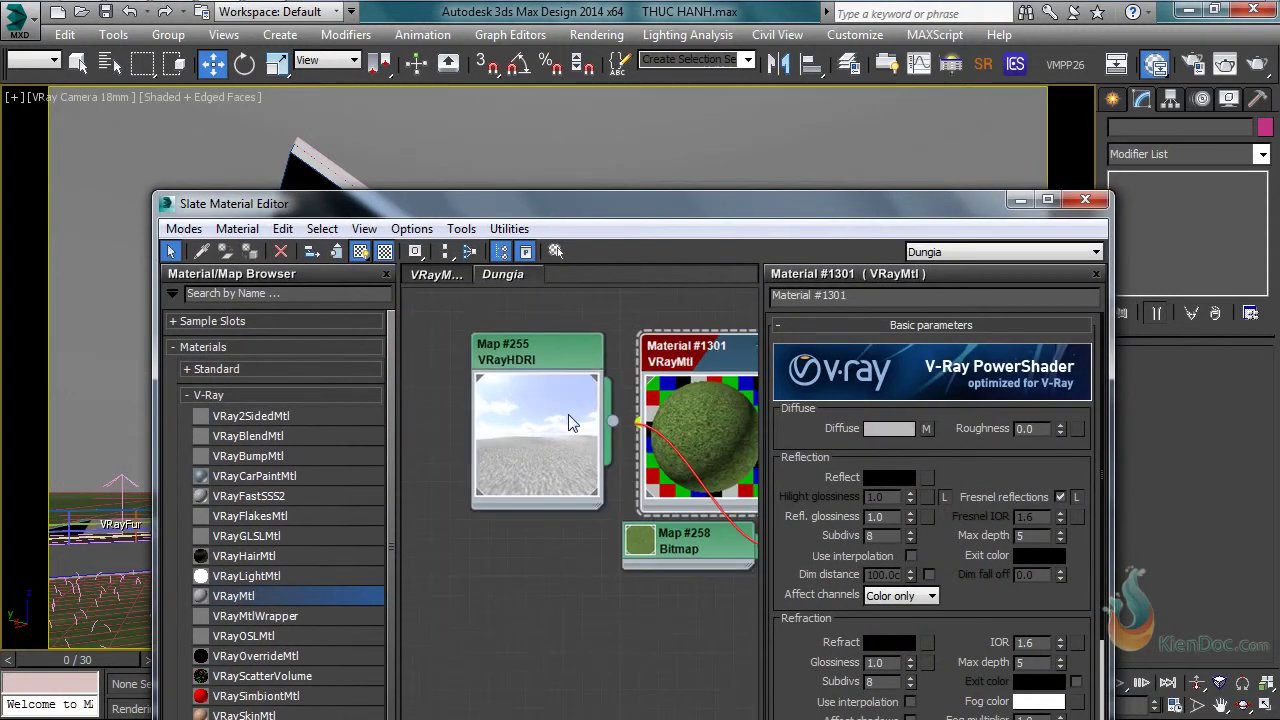
middle_click_drag(553, 406, 500, 397)
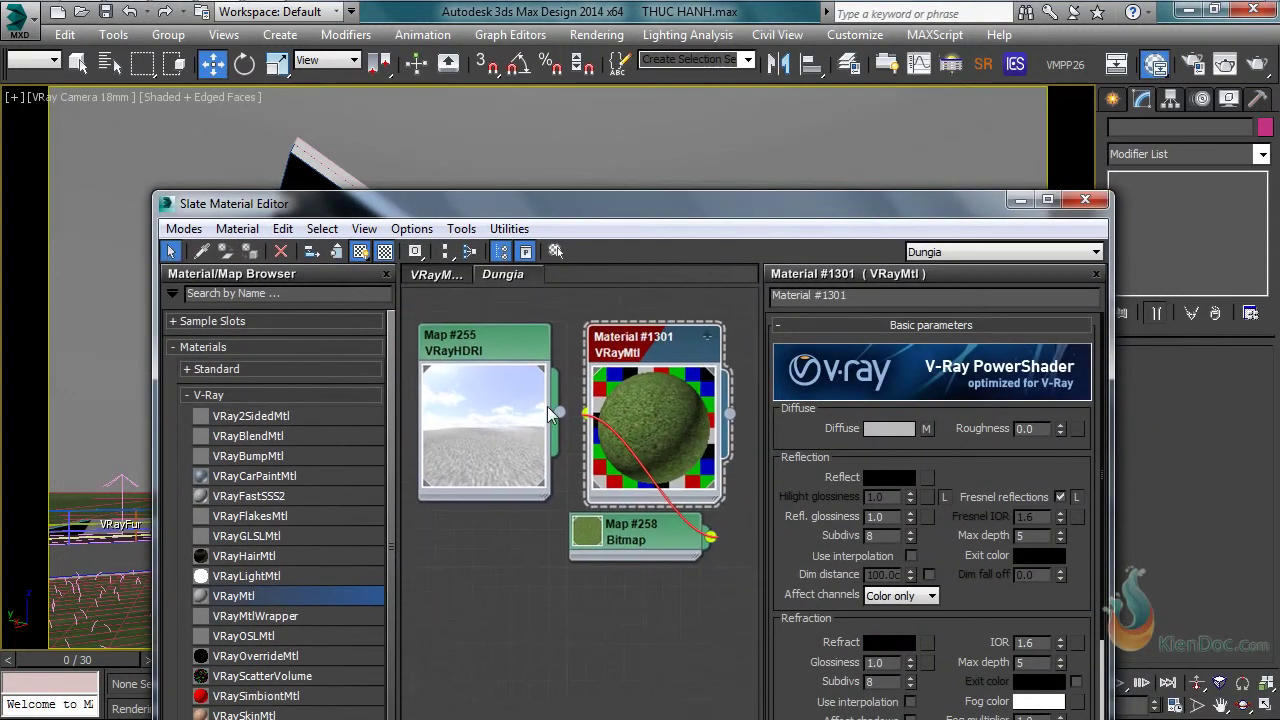
double_click(492, 340)
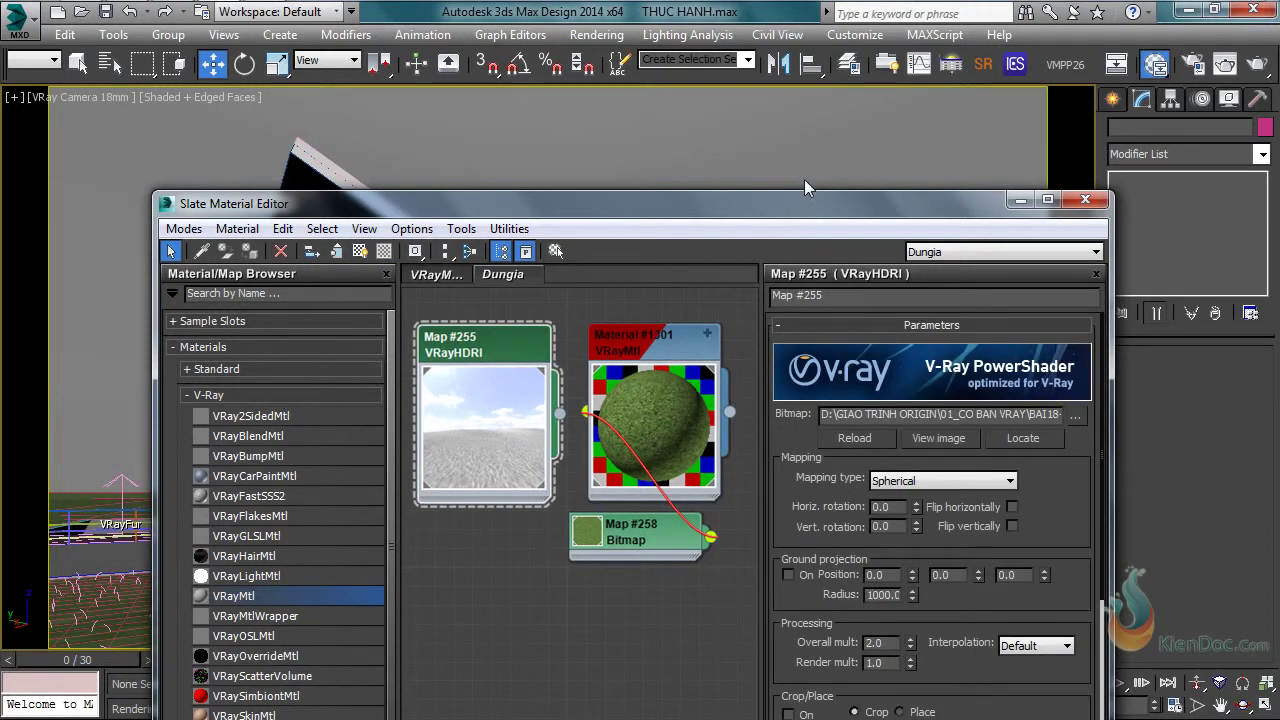
left_click_drag(808, 207, 775, 102)
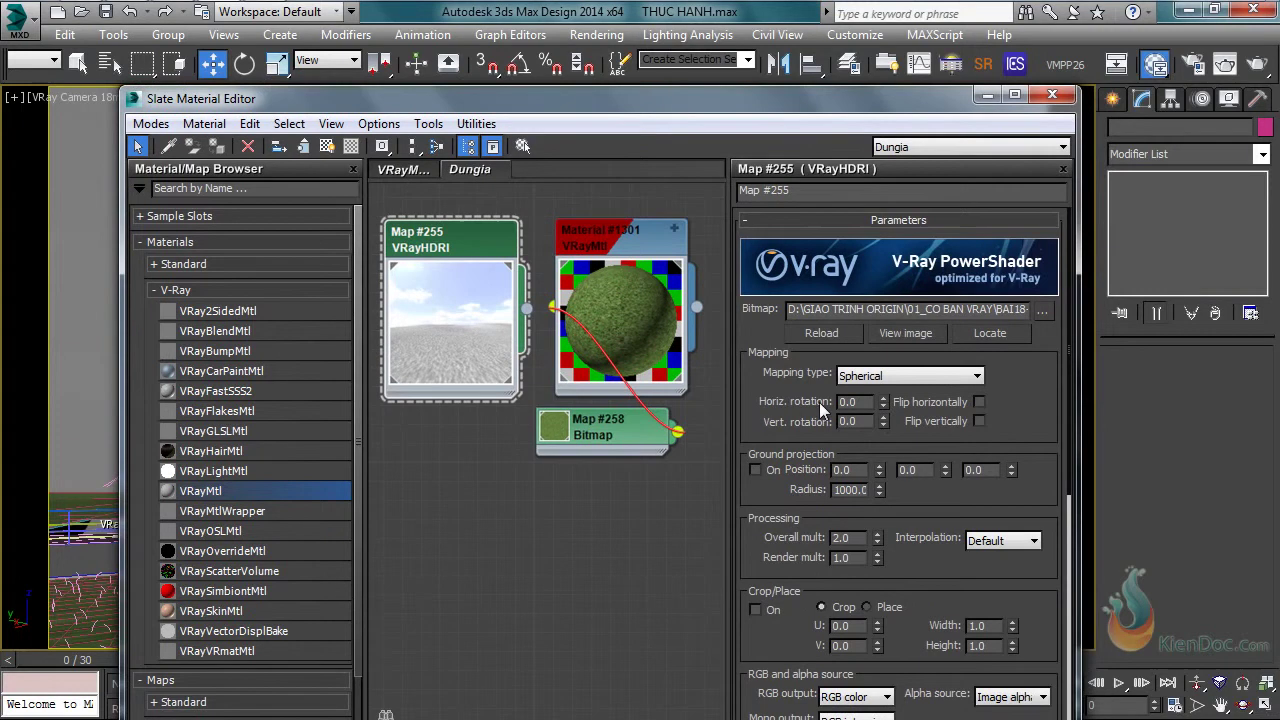
left_click_drag(884, 399, 885, 361)
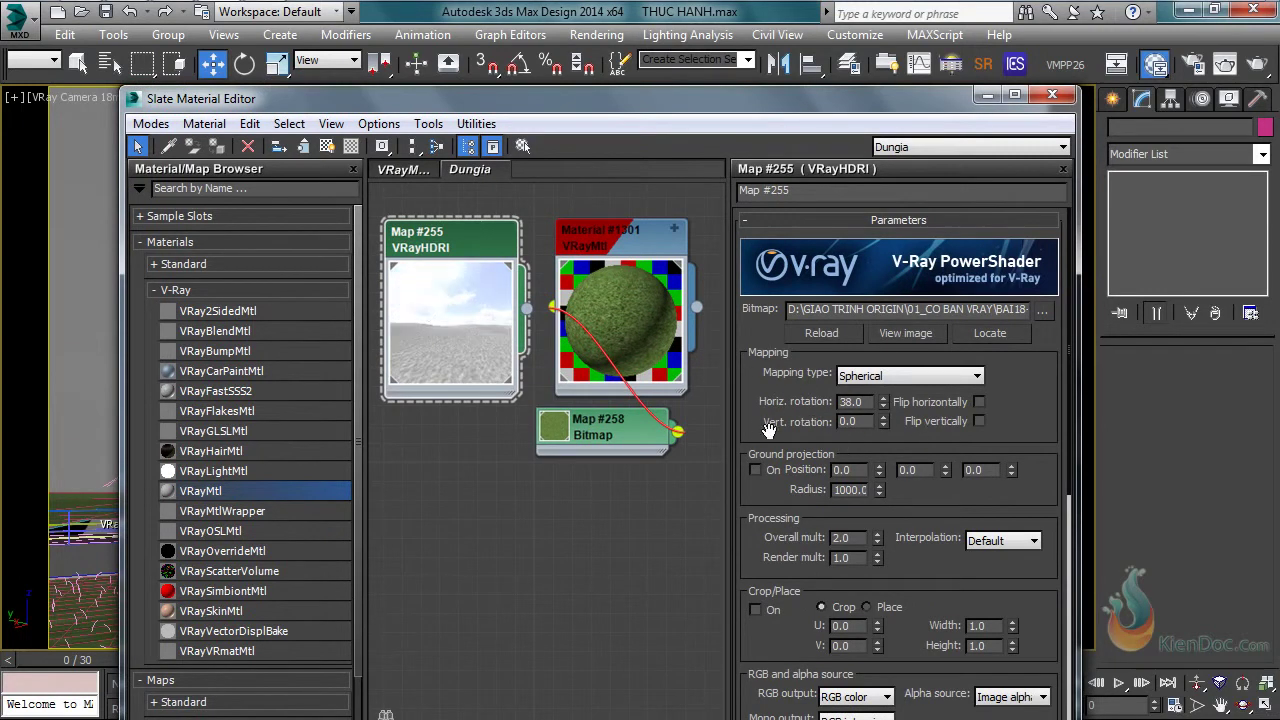
Step: Try an overall multiplier of 0.1 on the VRayHDRI map and test-render the camera view
scroll(790, 430, "down", 3)
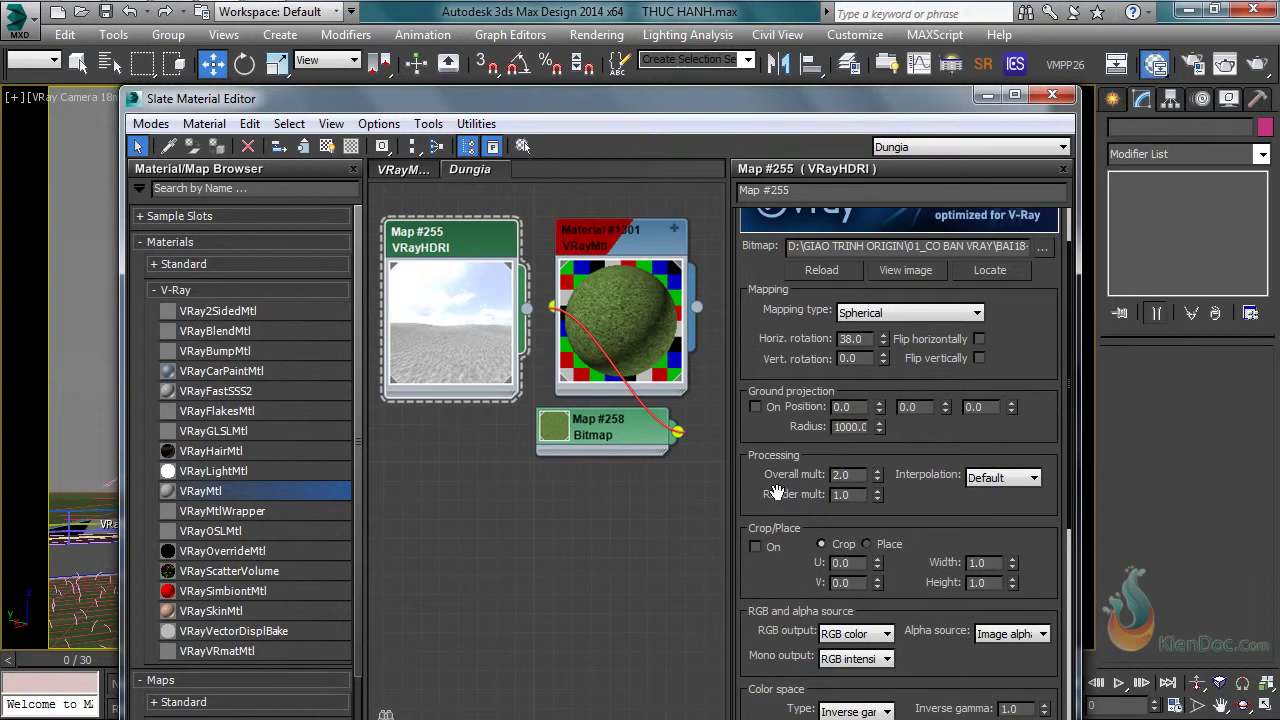
double_click(851, 474)
type(".1")
key("Return")
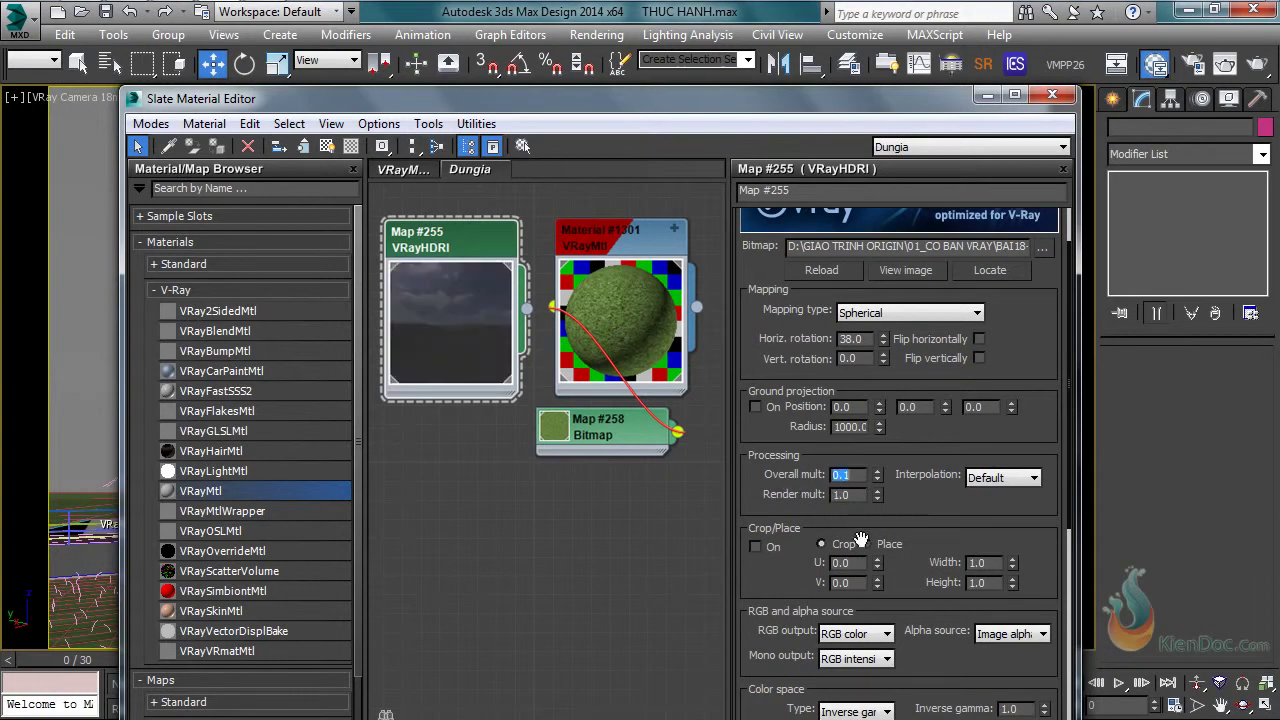
left_click(1256, 72)
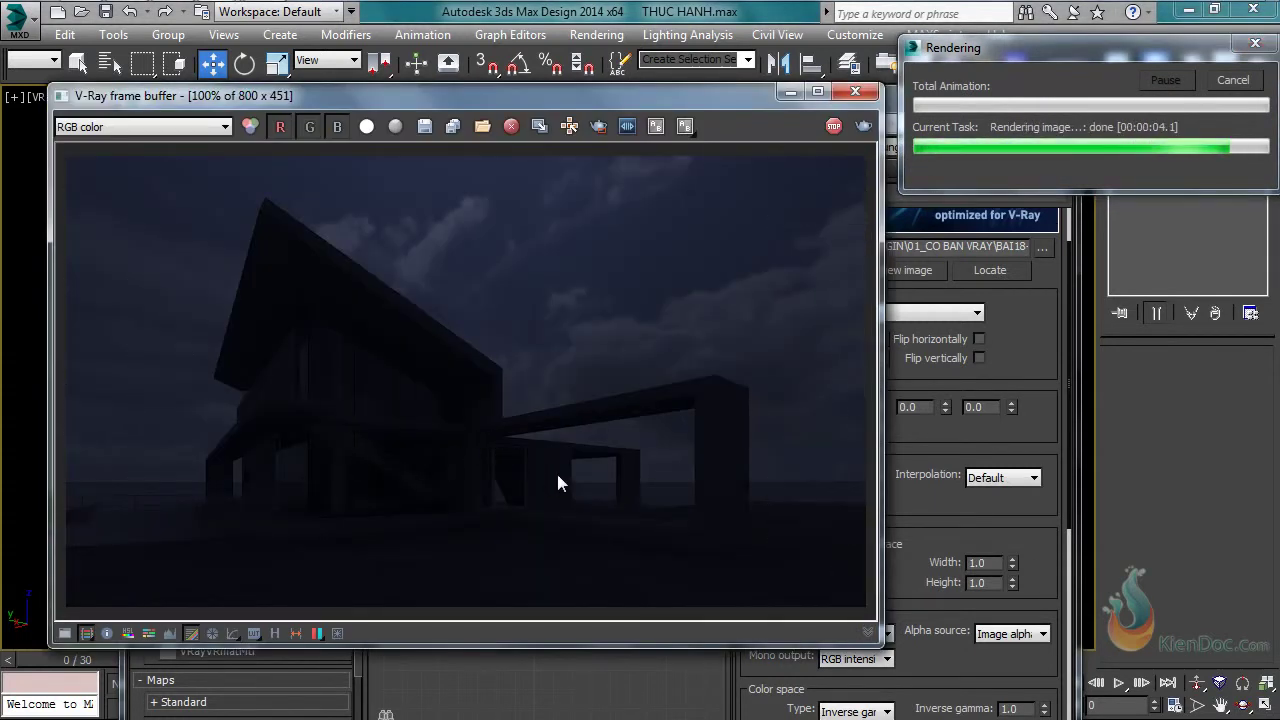
Step: Try an overall multiplier of 0.05 on the VRayHDRI map and render the camera view again
left_click(1038, 342)
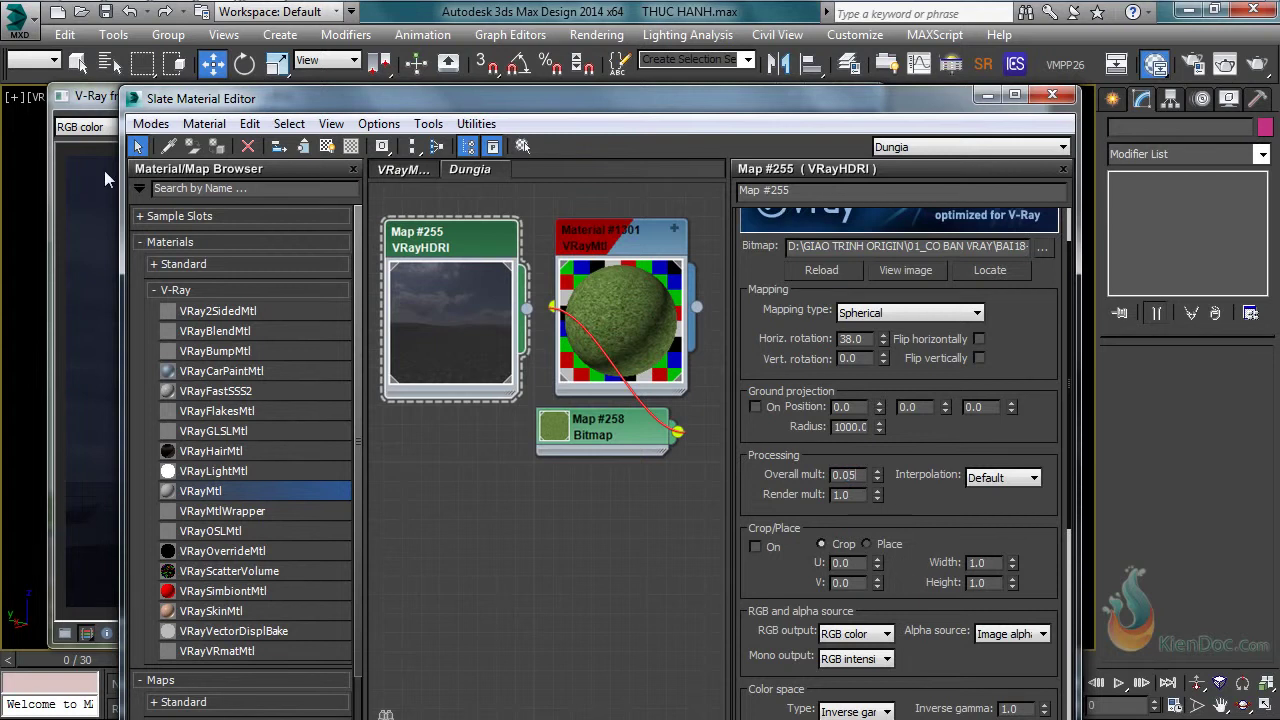
key("shift+q")
left_click(864, 128)
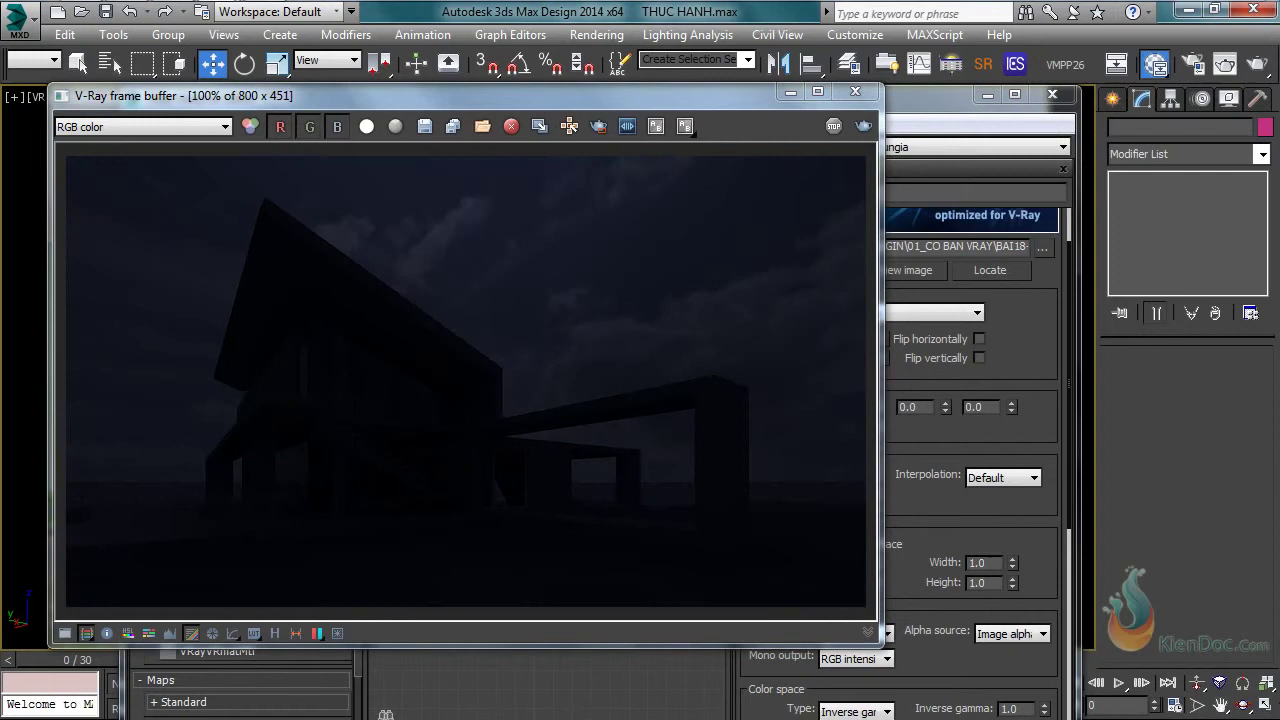
Step: Lower the VRayHDRI map's overall multiplier below 0.05 and re-render the camera view to check the night sky
left_click(922, 442)
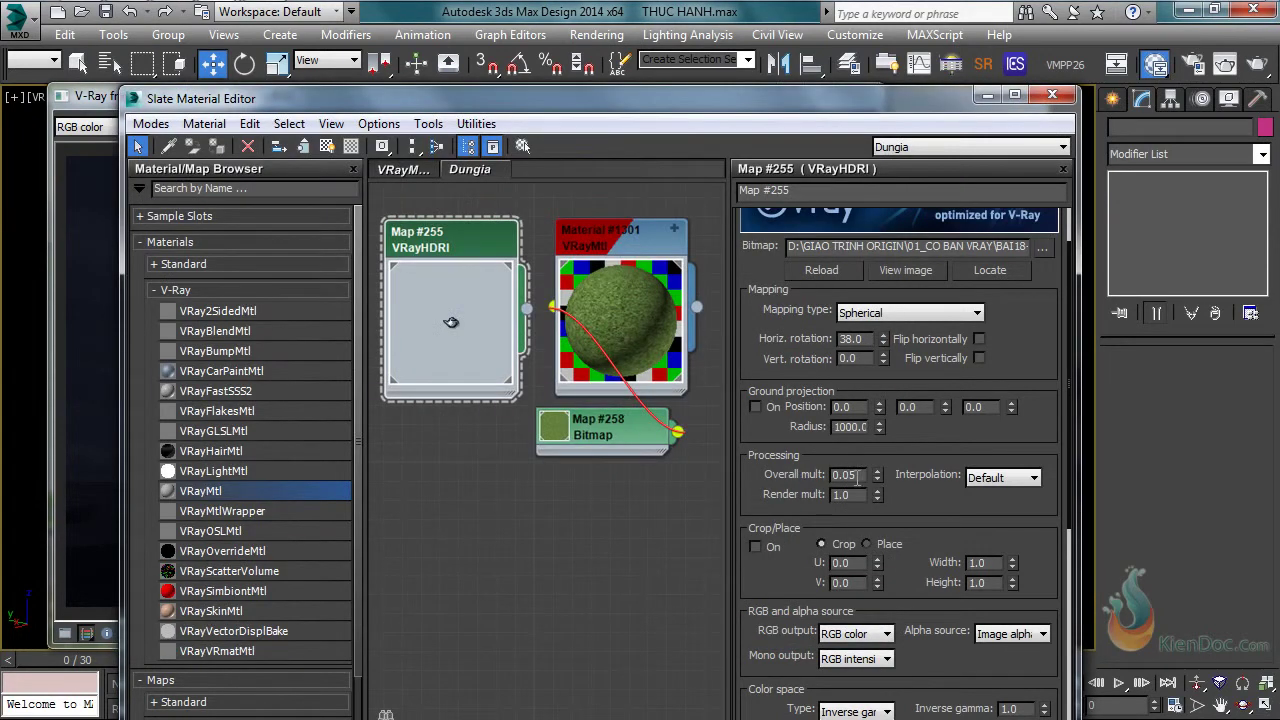
type("1")
left_click(80, 232)
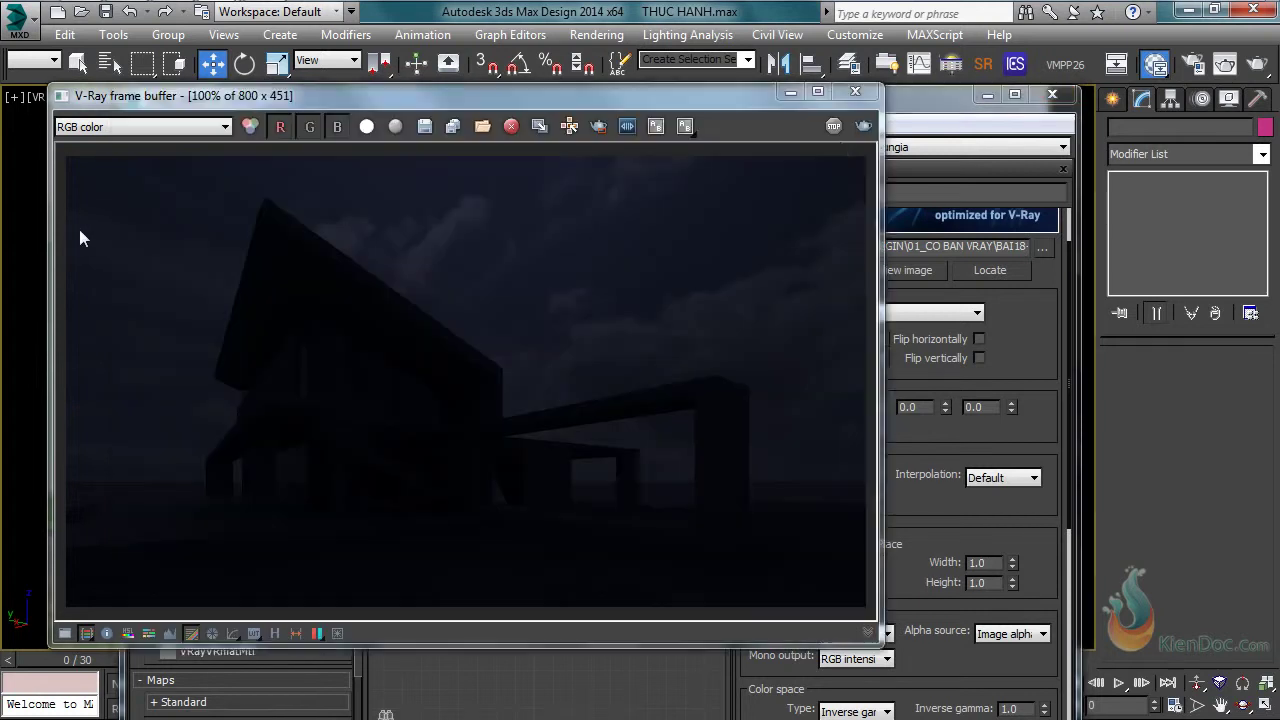
left_click(862, 125)
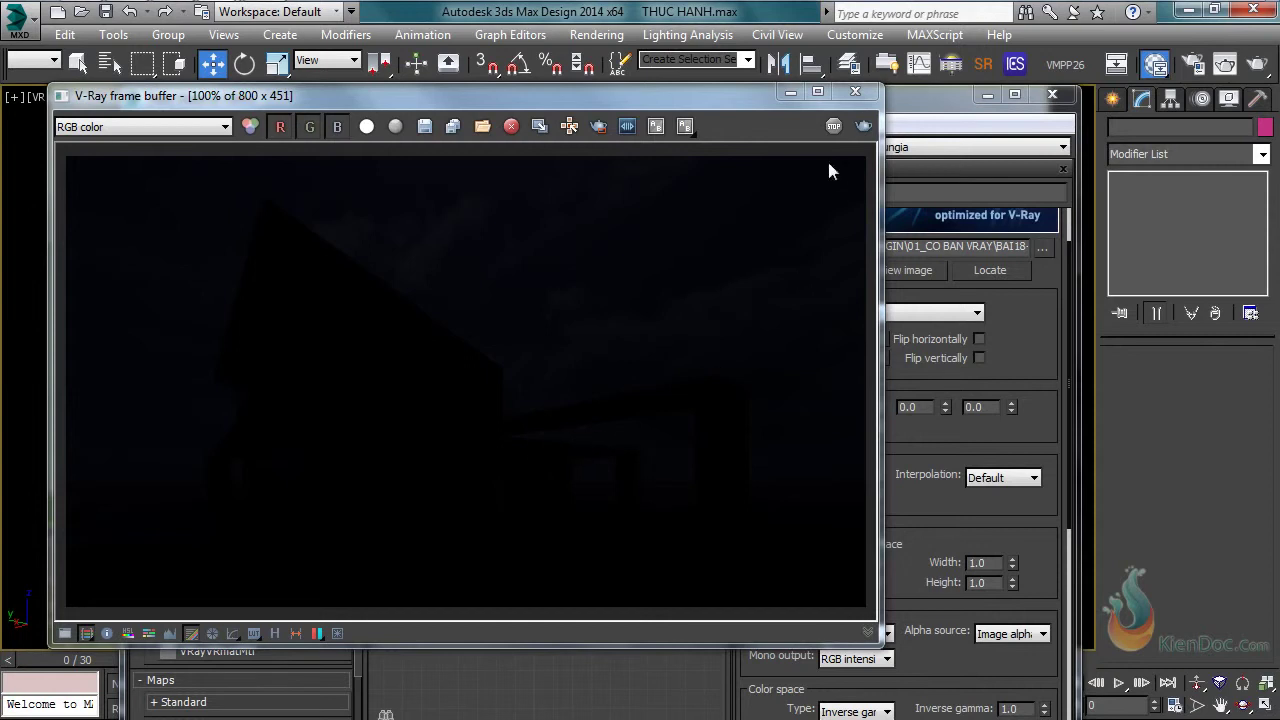
left_click(855, 95)
left_click(1052, 94)
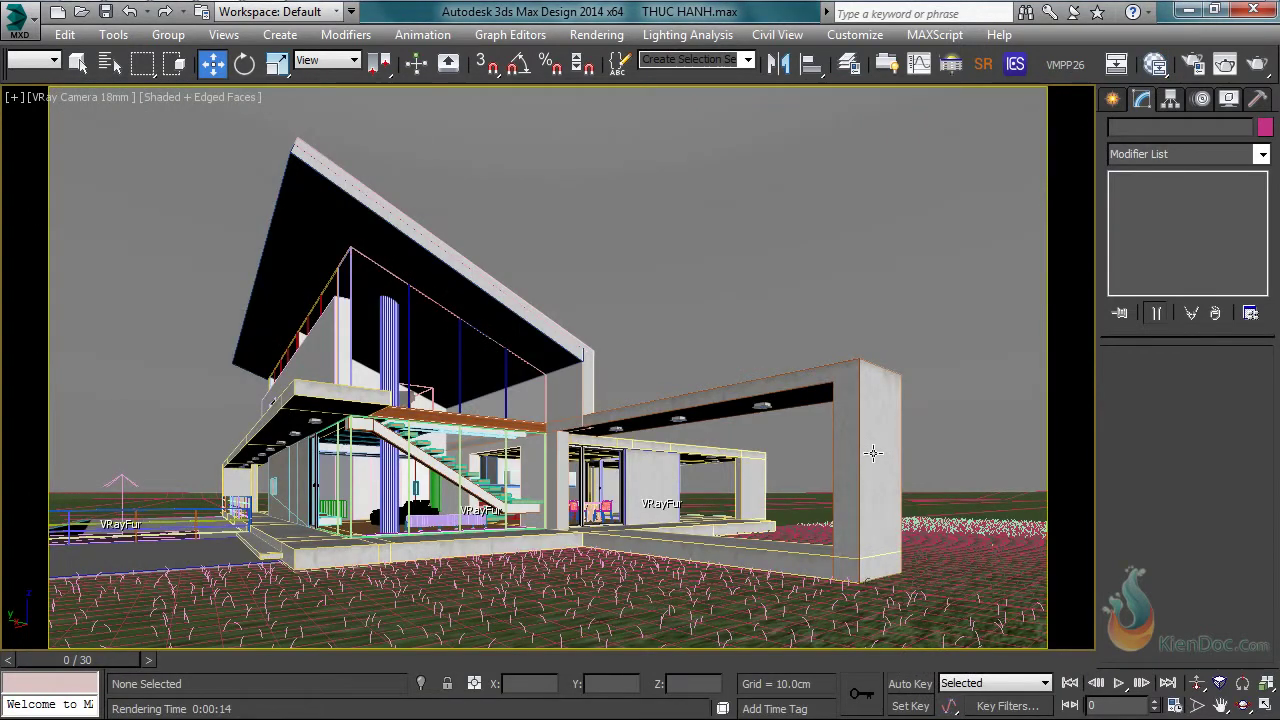
Step: Show all four viewports and locate a round recessed ceiling downlight of the house in the Top view
key("alt+w")
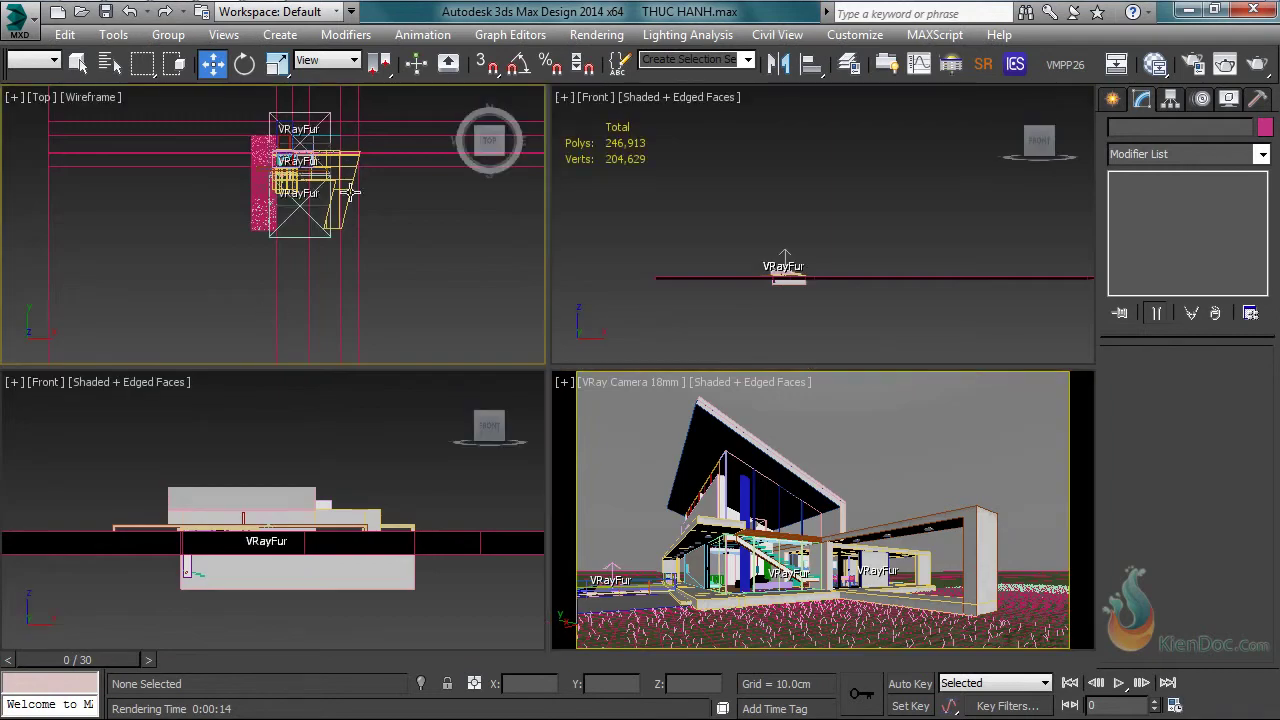
scroll(315, 192, "up", 6)
middle_click_drag(371, 286, 338, 254)
scroll(338, 254, "down", 3)
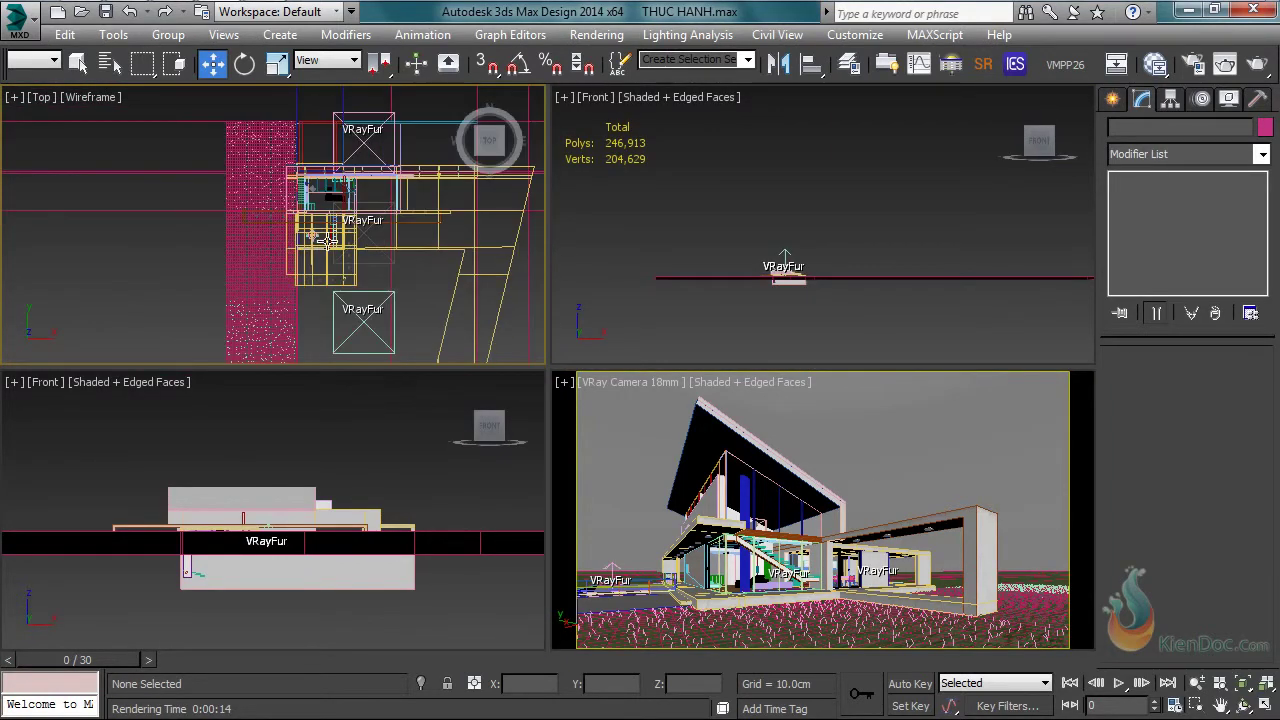
scroll(289, 186, "up", 3)
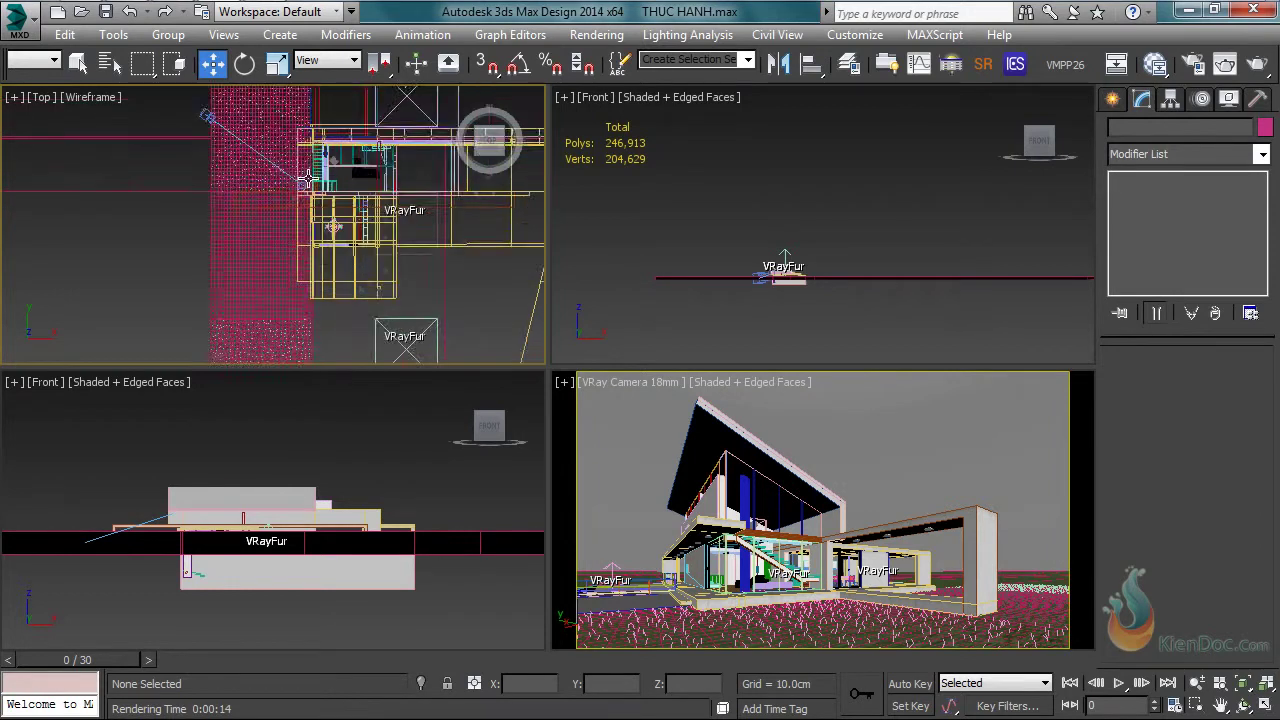
scroll(308, 178, "up", 4)
middle_click_drag(322, 163, 182, 160)
scroll(230, 200, "up", 8)
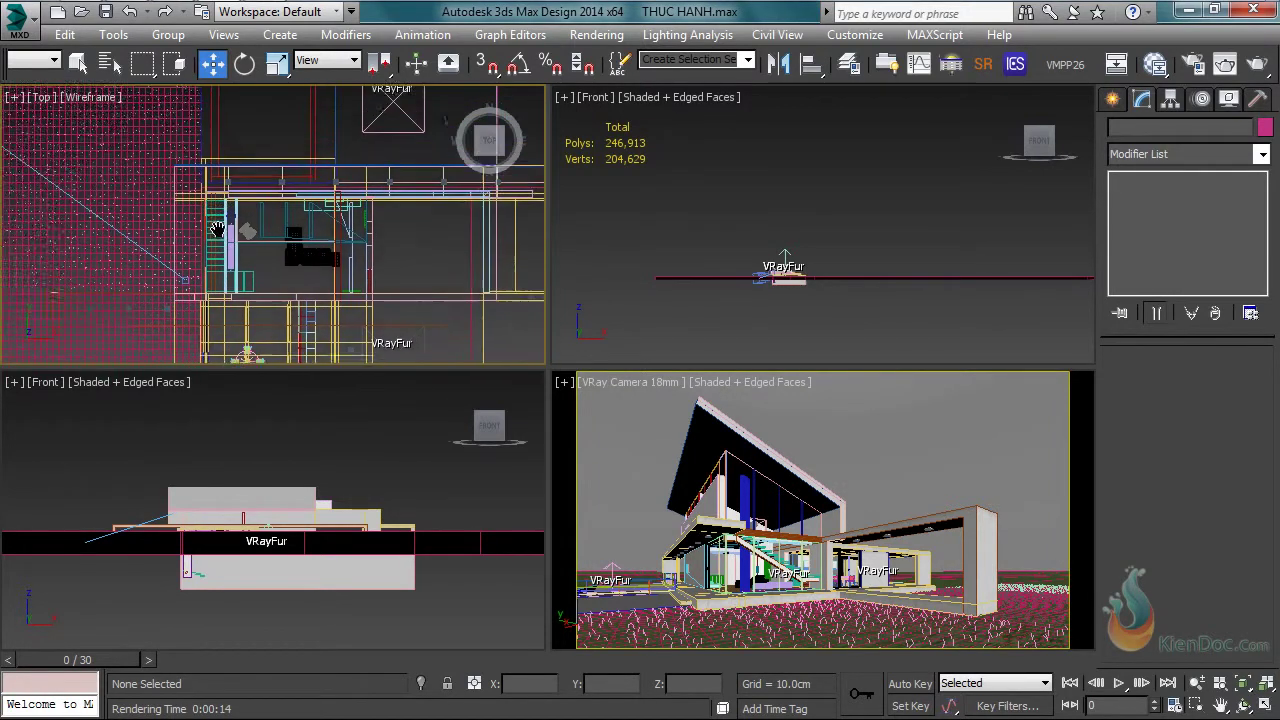
scroll(230, 182, "up", 4)
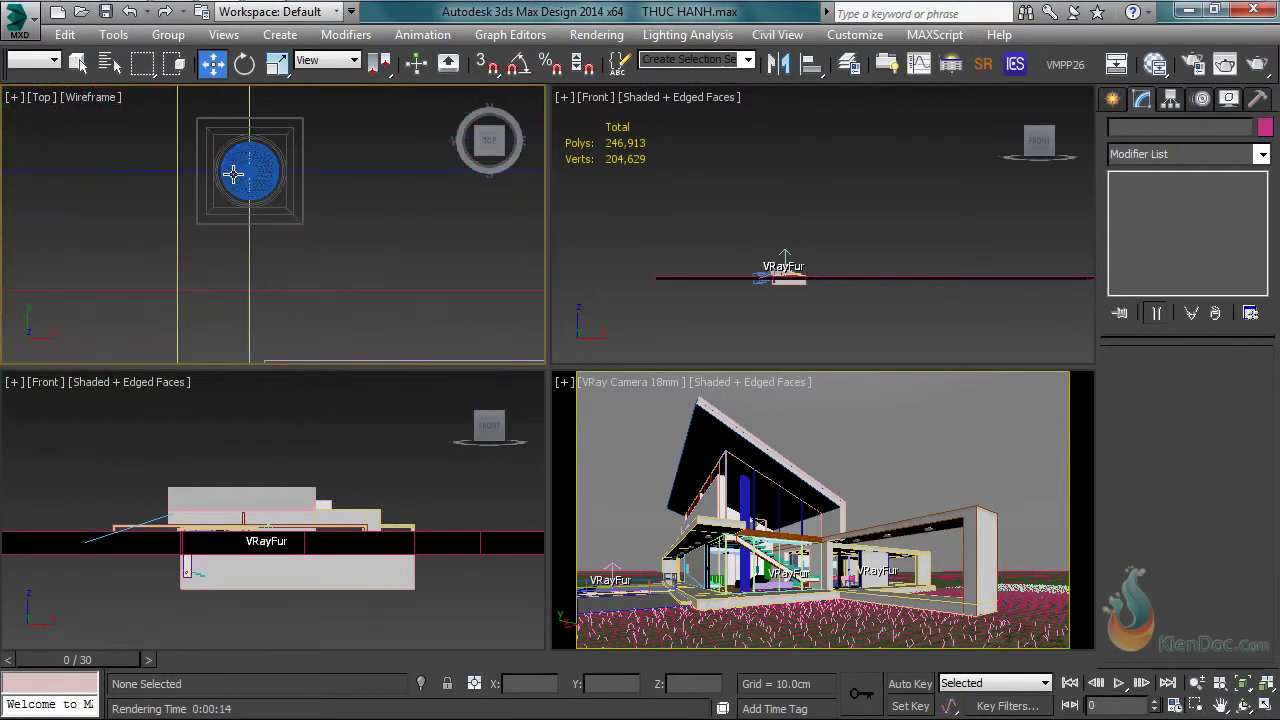
middle_click_drag(262, 157, 248, 225)
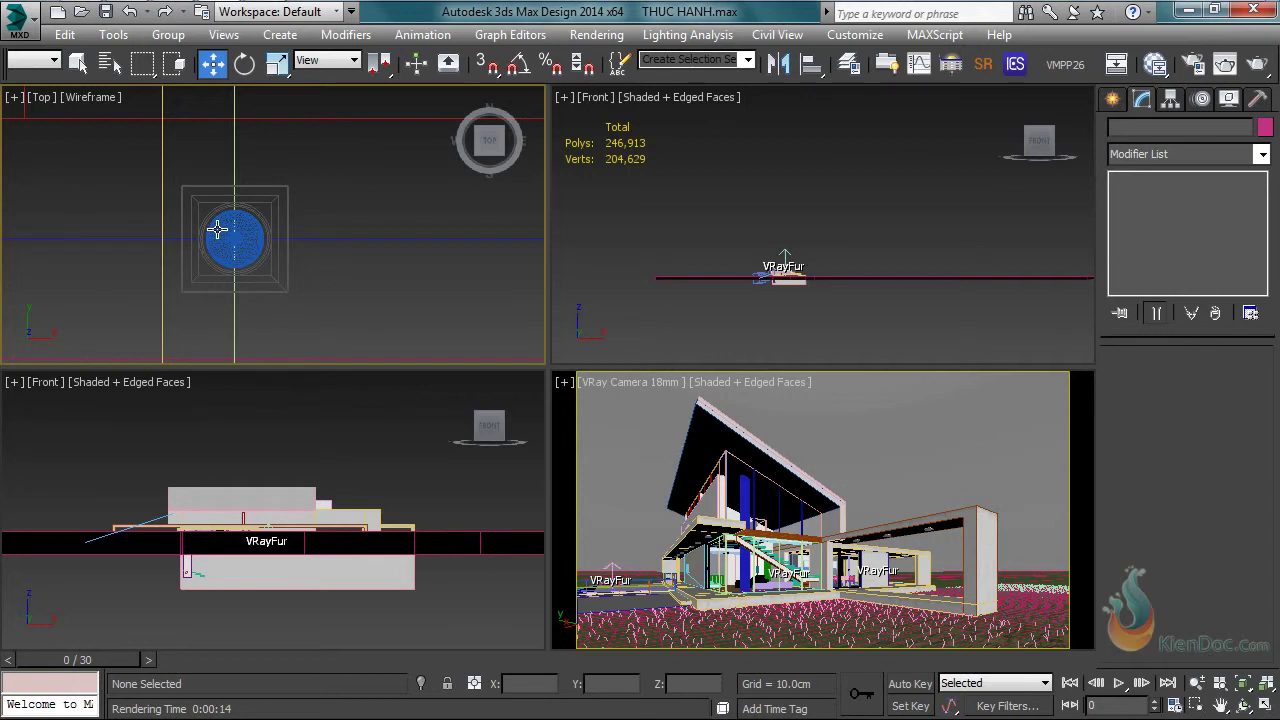
Step: Create a Plane-type VRayLight centred on the downlight in the Top view, half-length about 10.6 cm and half-width about 10 cm
left_click(1112, 100)
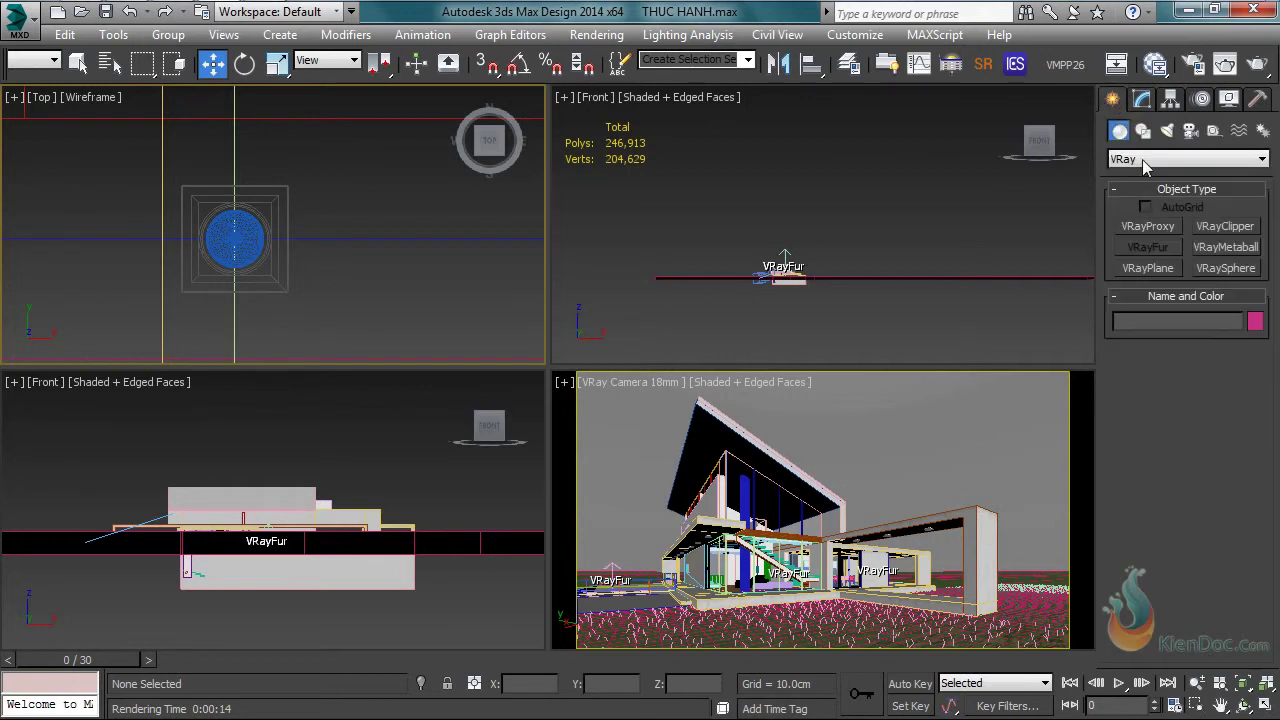
left_click(1167, 132)
left_click(1187, 159)
left_click(1140, 203)
left_click(1147, 227)
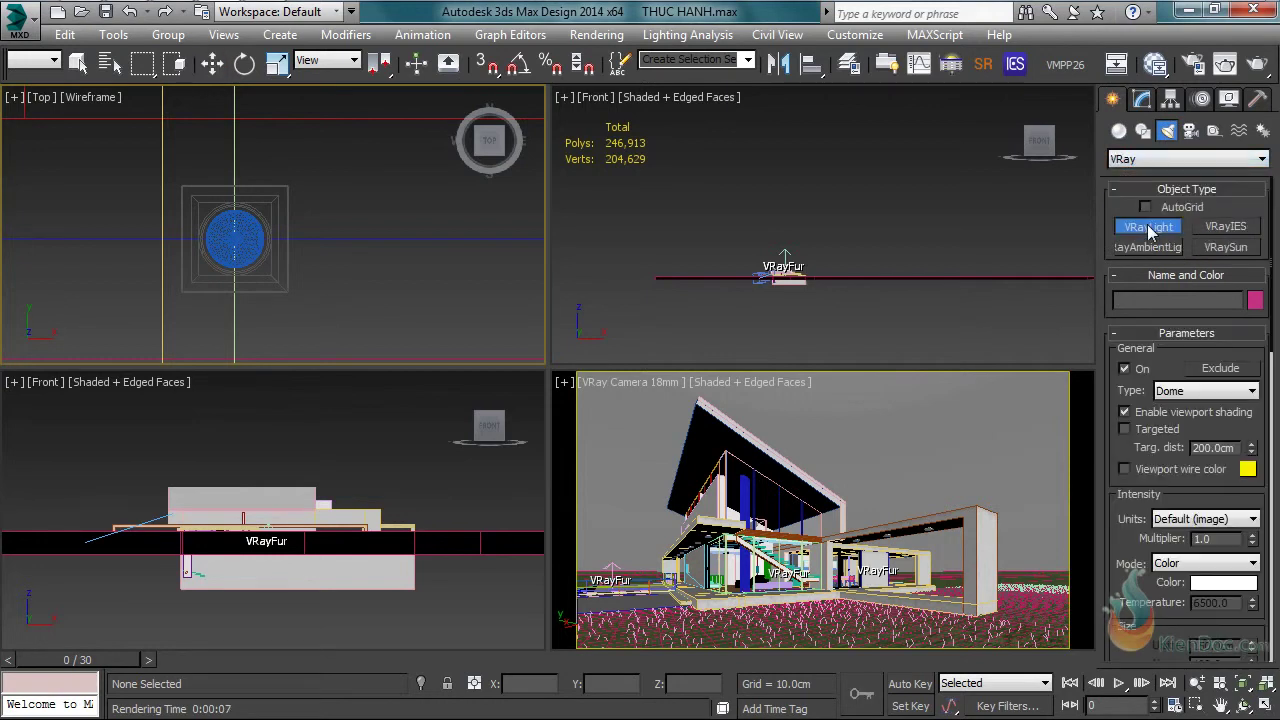
left_click(1208, 396)
left_click(1190, 405)
middle_click_drag(302, 211, 358, 195)
scroll(263, 194, "up", 2)
scroll(266, 177, "up", 1)
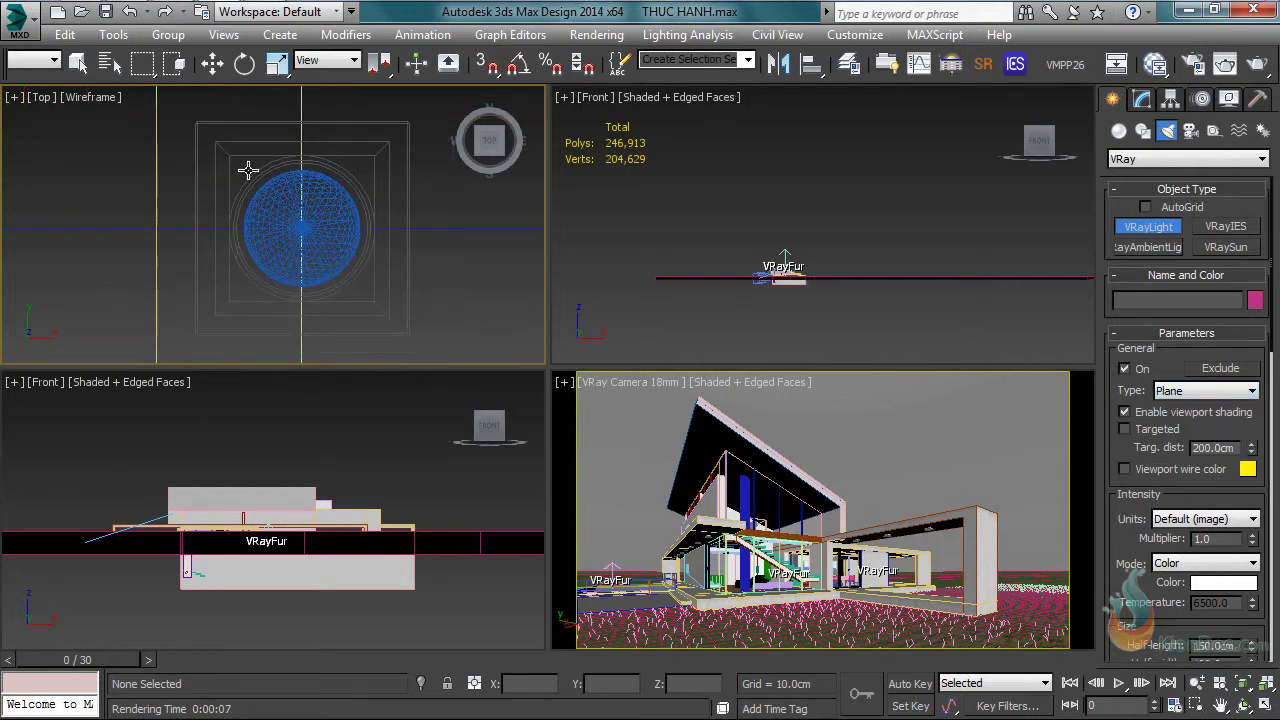
left_click_drag(300, 228, 387, 308)
key("w")
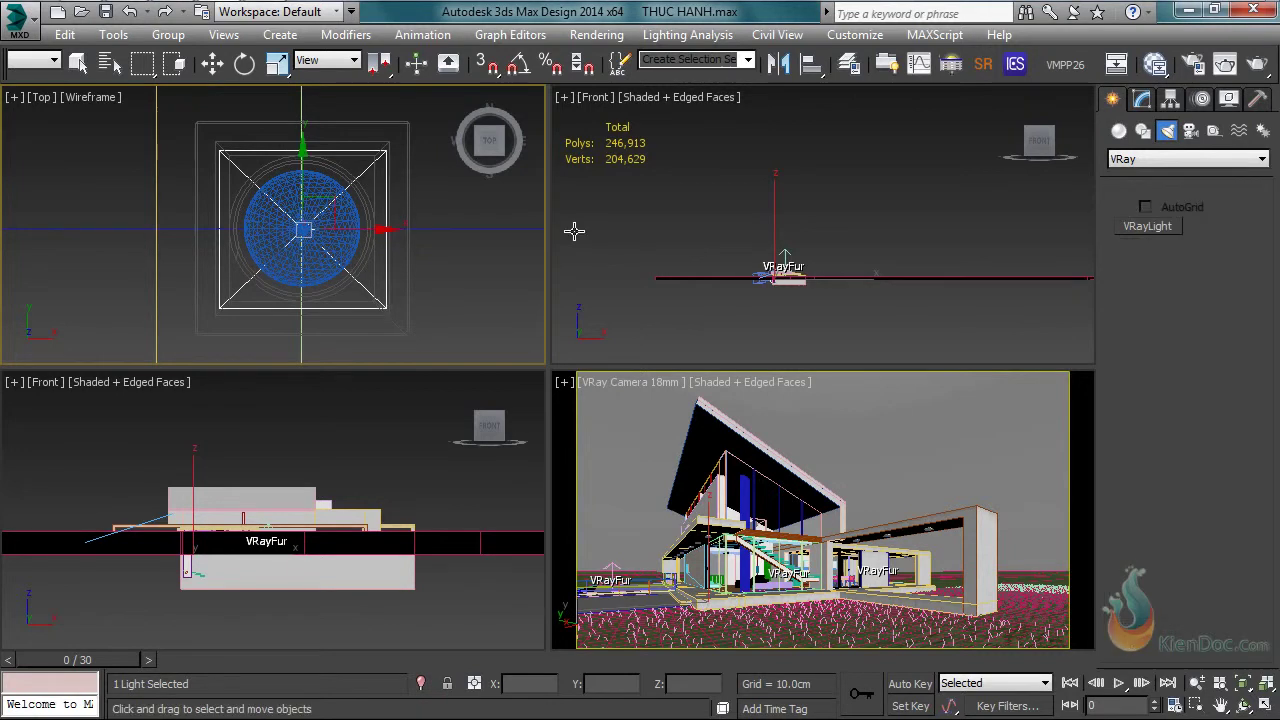
Step: Raise the plane light in a wireframe Front view to just beneath the recessed downlight, at a height of about 334 cm
left_click(808, 262)
scroll(790, 275, "up", 5)
scroll(837, 277, "down", 3)
scroll(840, 255, "down", 5)
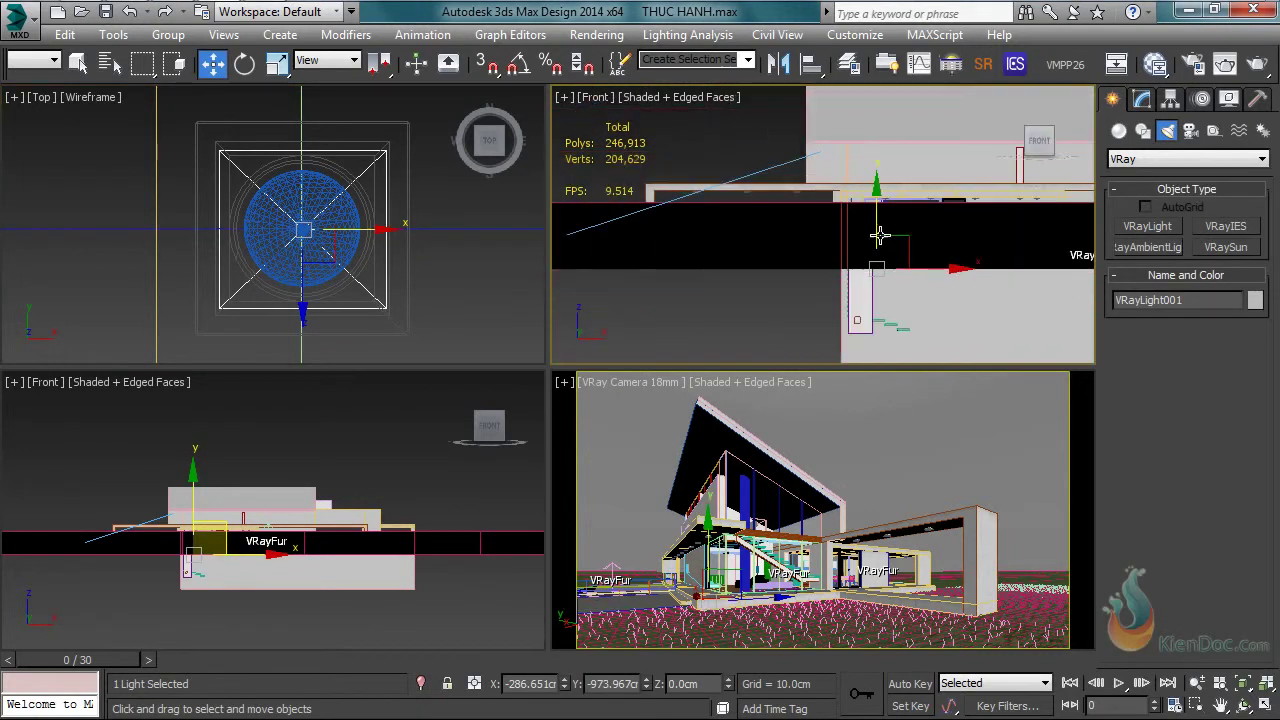
key("F3")
scroll(870, 260, "up", 3)
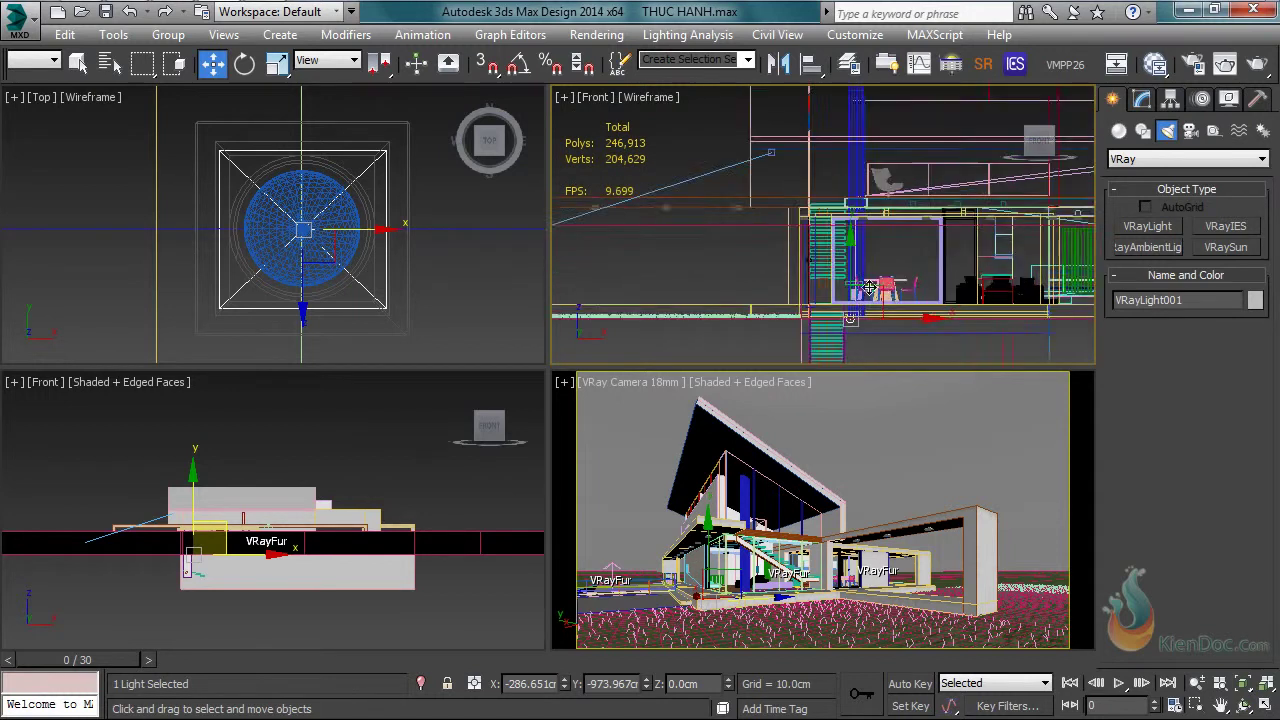
left_click_drag(848, 276, 849, 193)
scroll(849, 193, "up", 2)
scroll(849, 193, "up", 3)
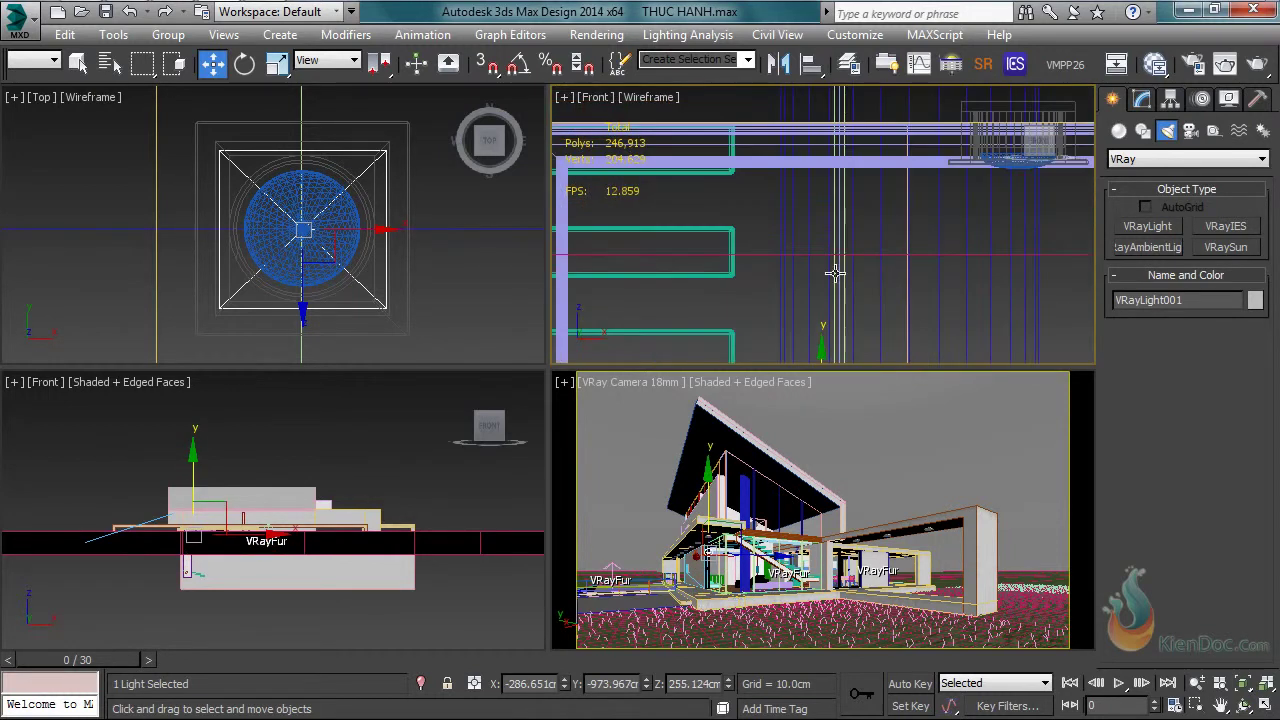
middle_click_drag(837, 243, 840, 347)
left_click_drag(833, 340, 834, 205)
scroll(834, 205, "up", 2)
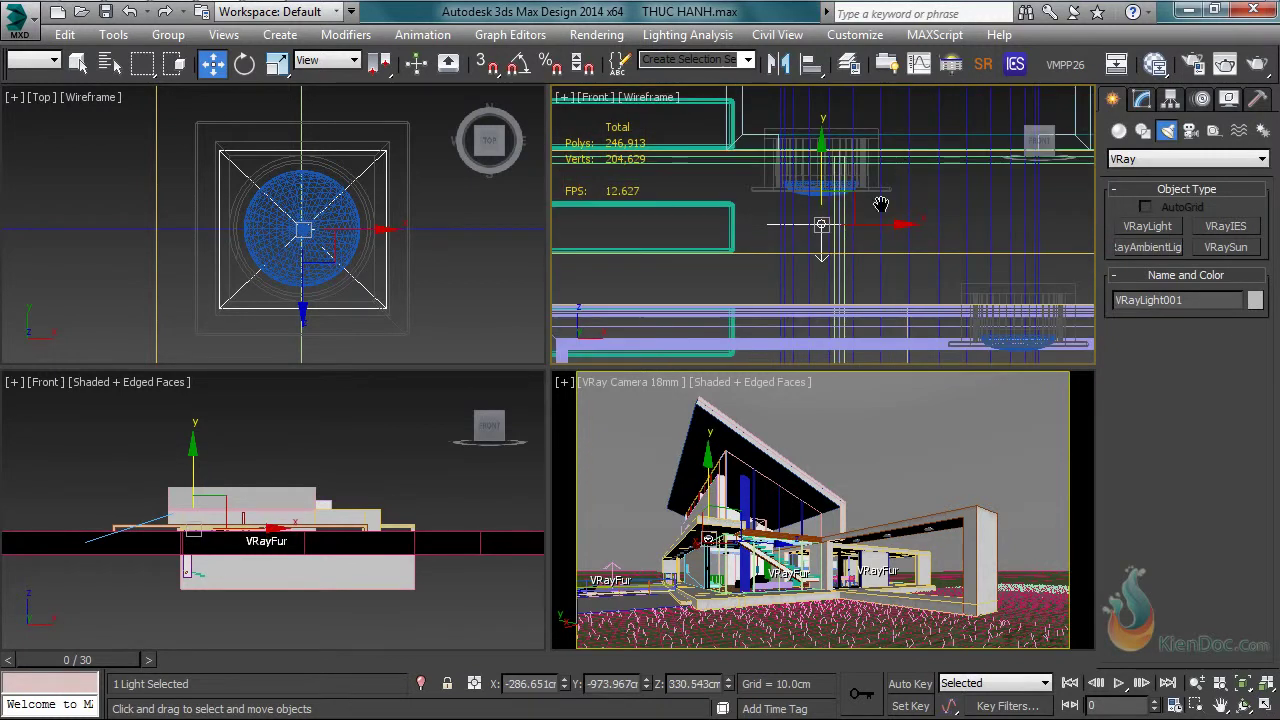
scroll(795, 165, "up", 3)
left_click_drag(846, 224, 846, 196)
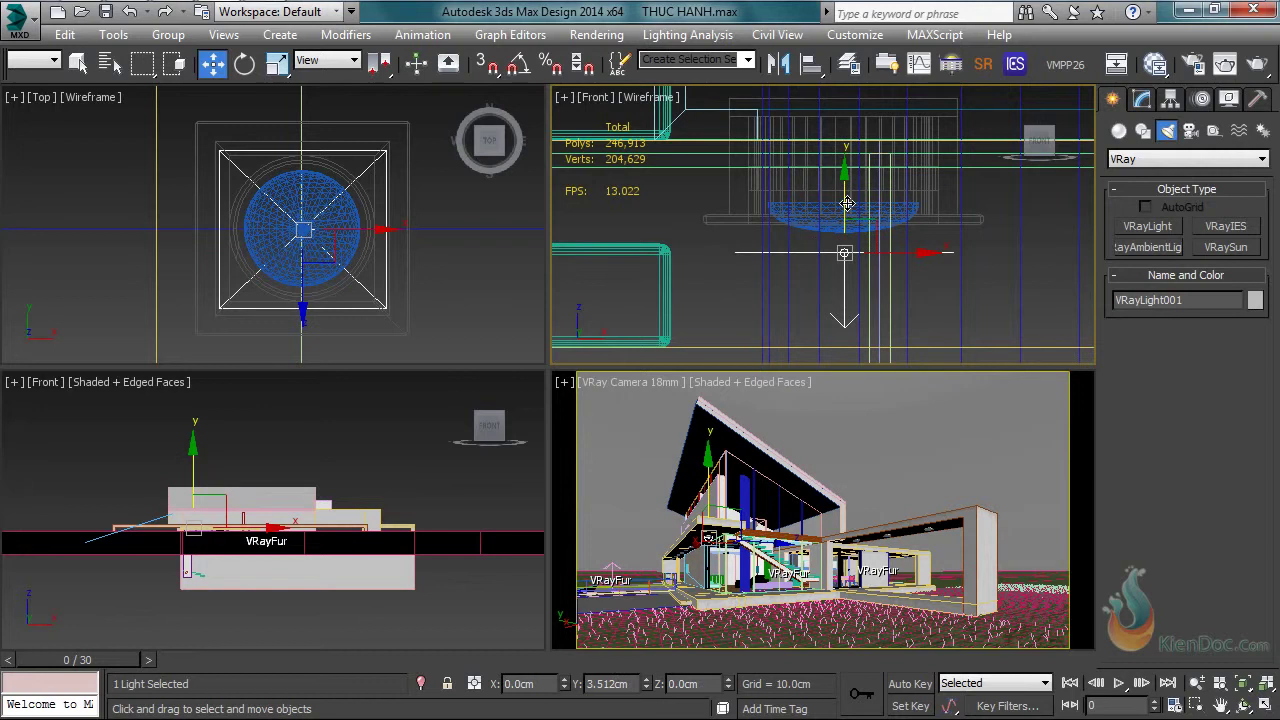
Step: Go through the plane light's parameters and set its intensity multiplier to 30
left_click(1143, 100)
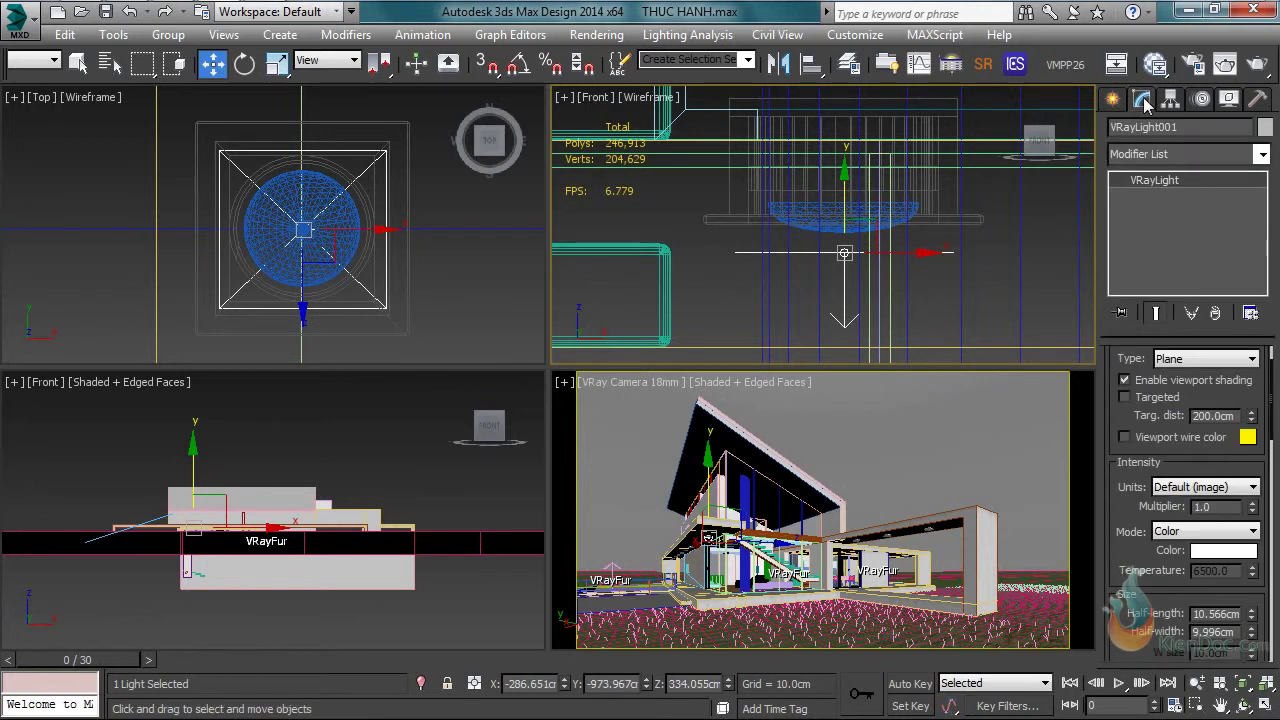
left_click_drag(1140, 540, 1138, 414)
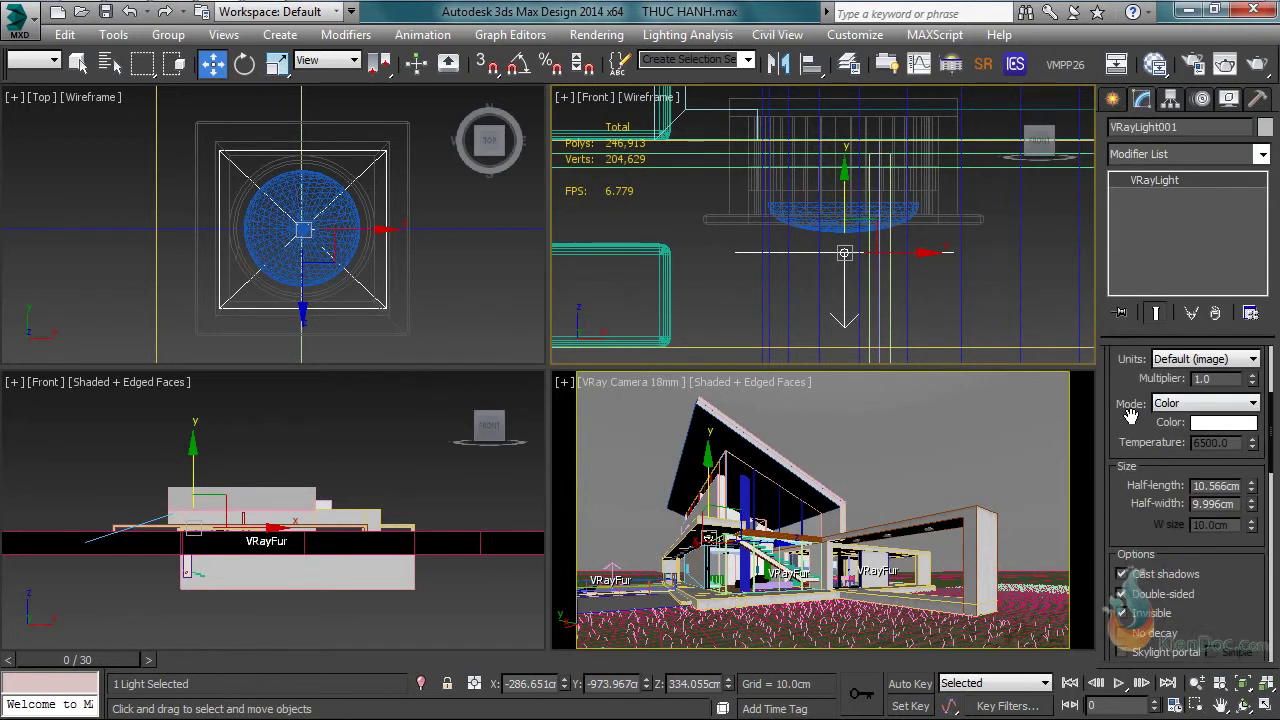
left_click_drag(1125, 538, 1128, 376)
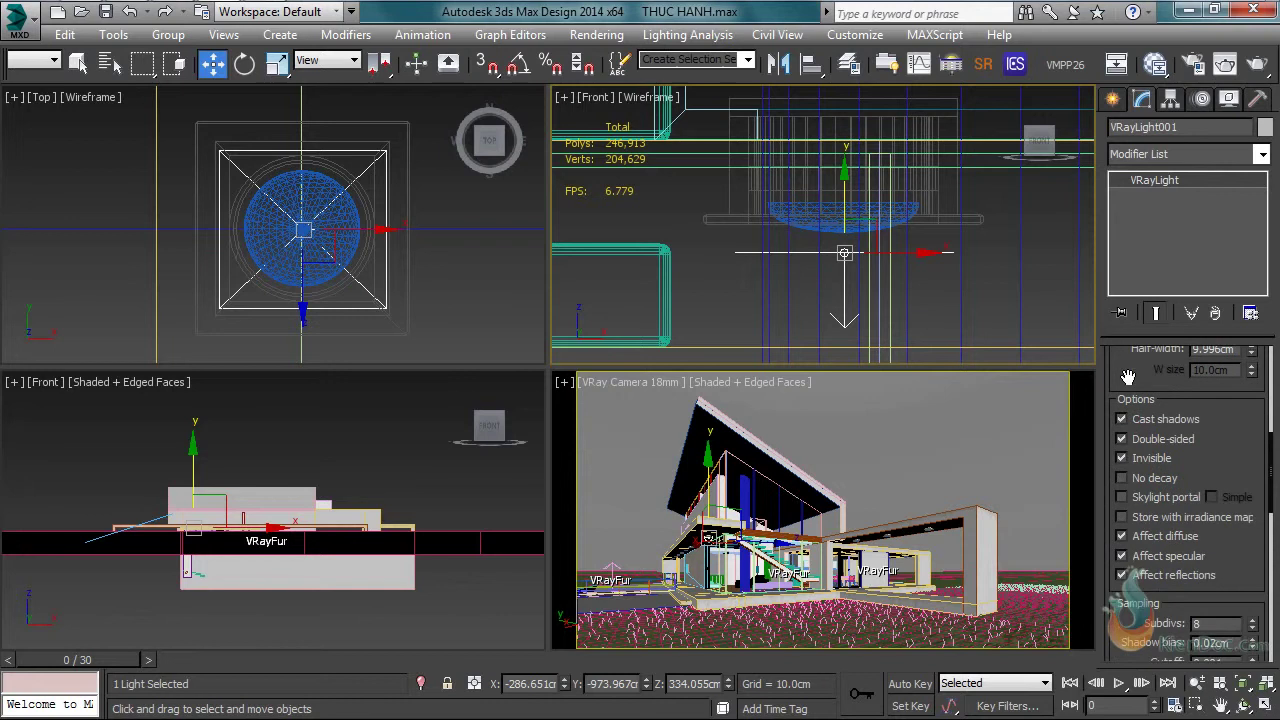
scroll(1184, 482, "up", 5)
left_click_drag(1225, 488, 1193, 500)
type("30")
key("Return")
Step: Change the plane light's colour from white to a pale yellow with a hue of 41
left_click(1220, 534)
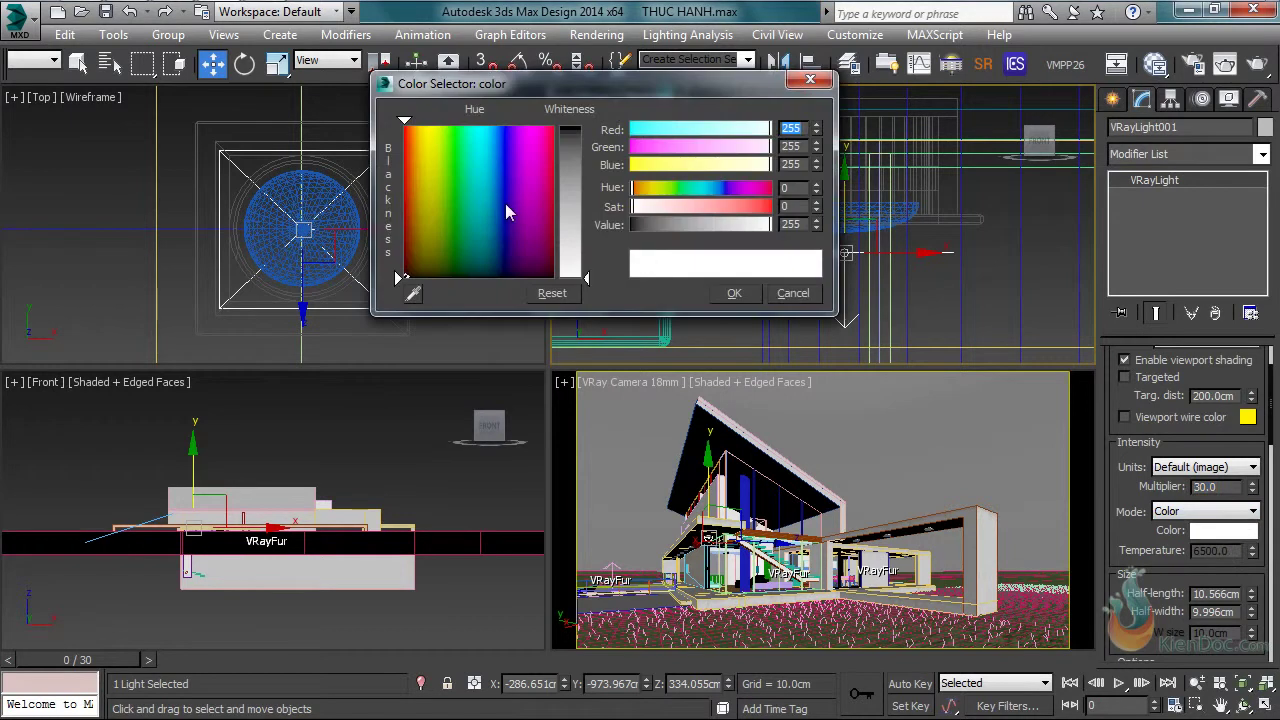
left_click(426, 151)
left_click_drag(426, 151, 428, 148)
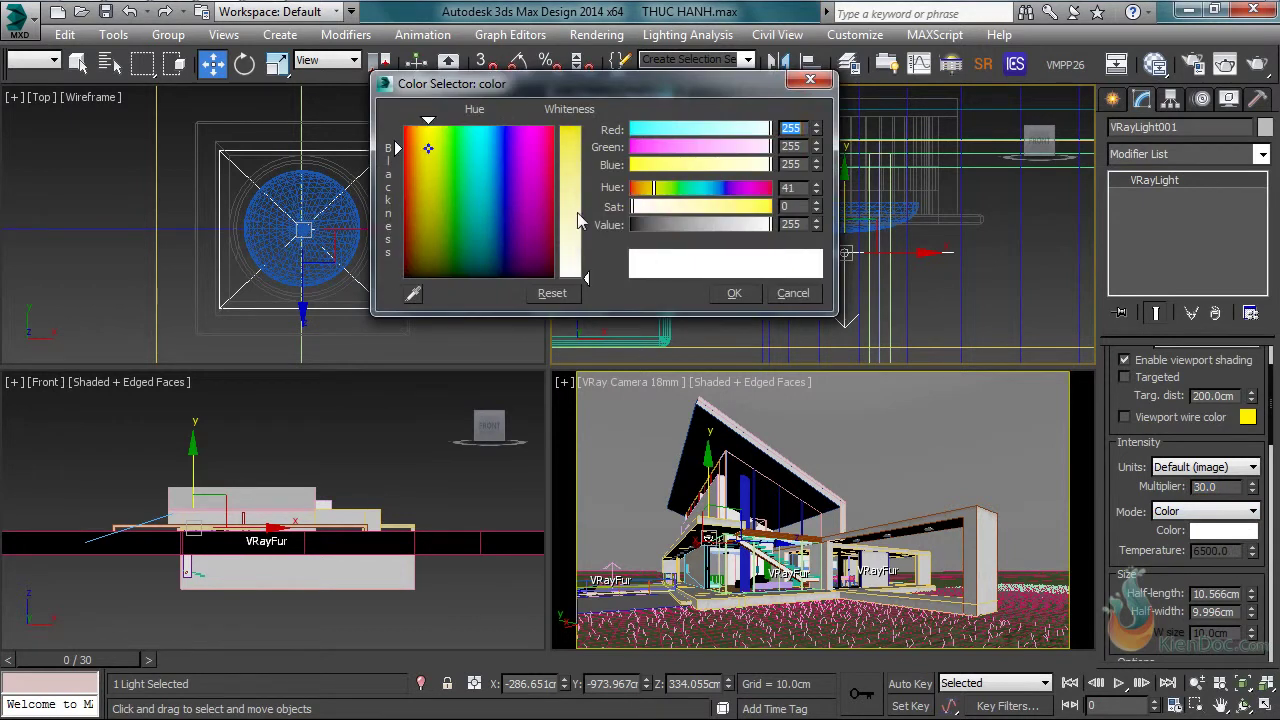
left_click_drag(578, 220, 580, 188)
left_click(737, 293)
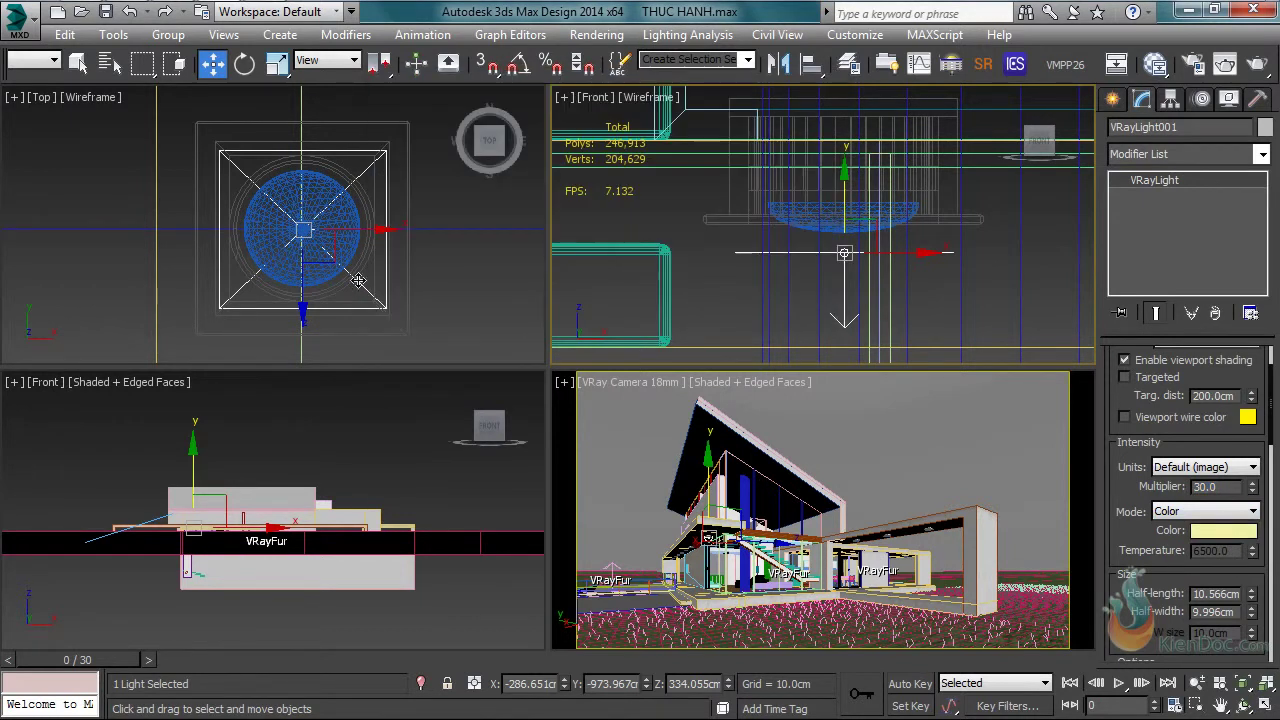
Step: Make an instance of the plane light in the Top view and centre it under the adjacent downlight, about 308 cm along X
scroll(322, 258, "down", 5)
scroll(410, 252, "down", 2)
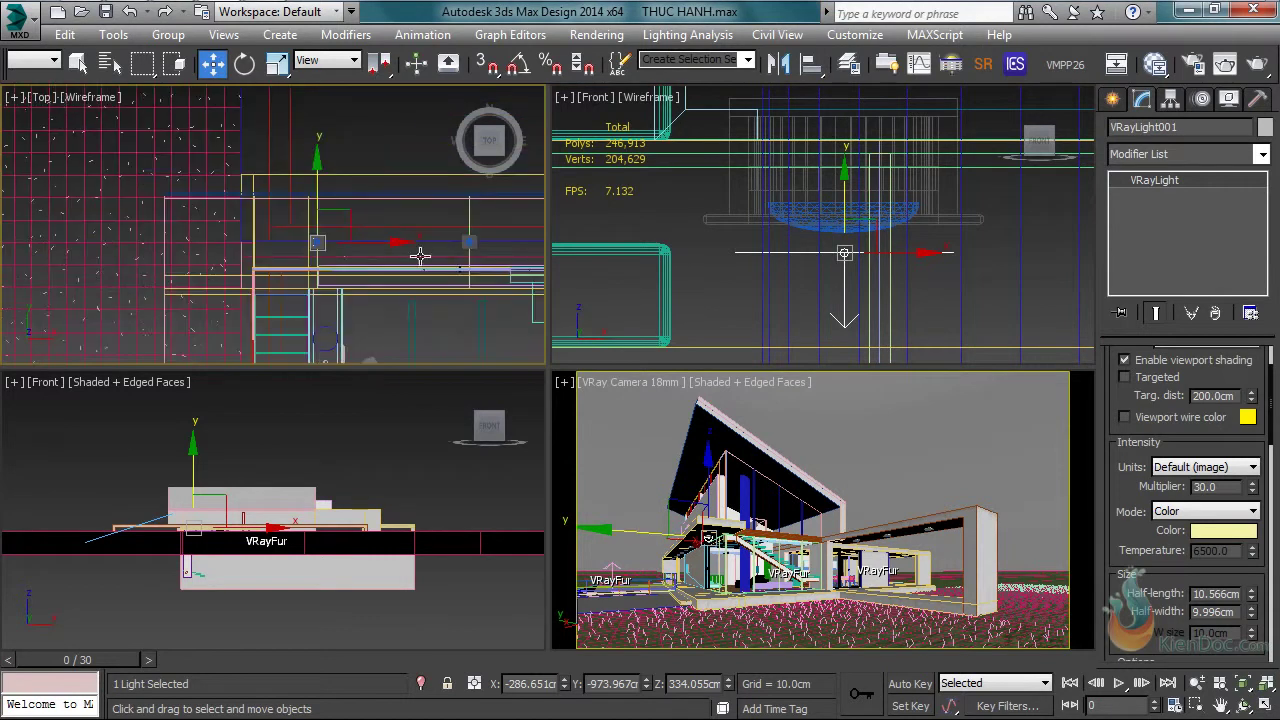
scroll(314, 257, "down", 2)
left_click_drag(266, 241, 380, 242, "shift")
left_click(545, 327)
left_click(640, 453)
scroll(257, 271, "up", 3)
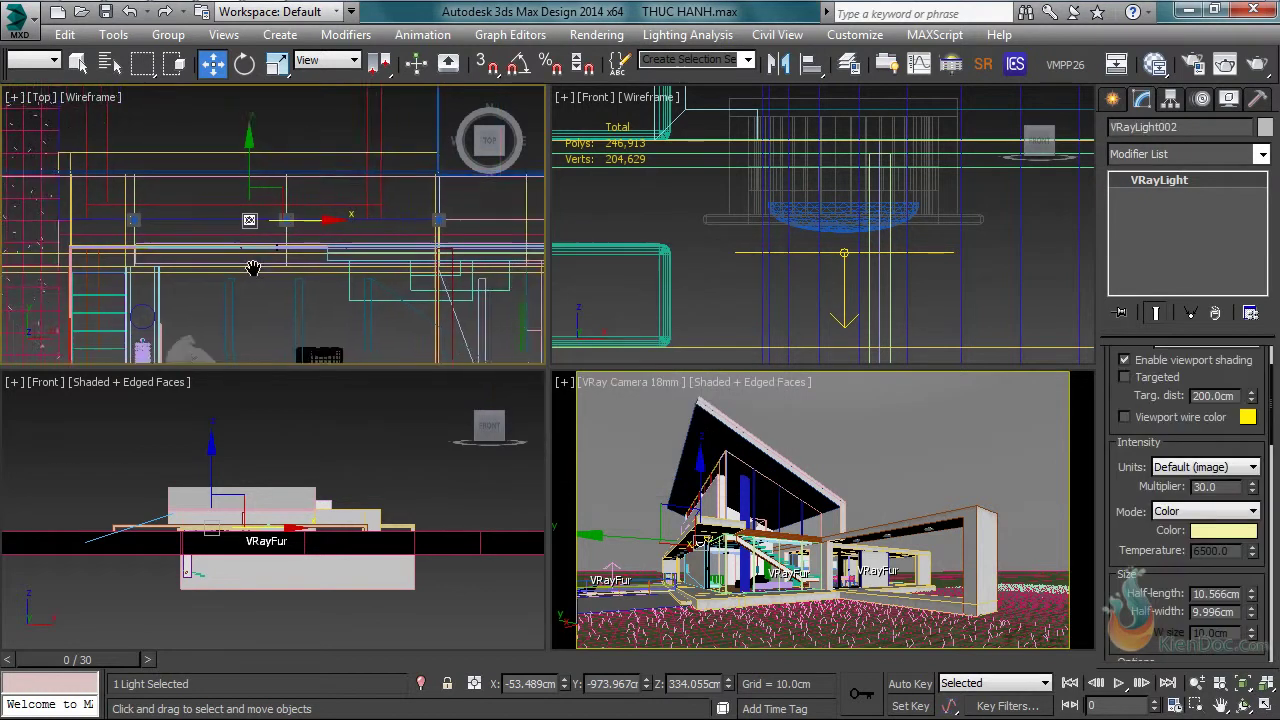
left_click_drag(272, 187, 378, 192)
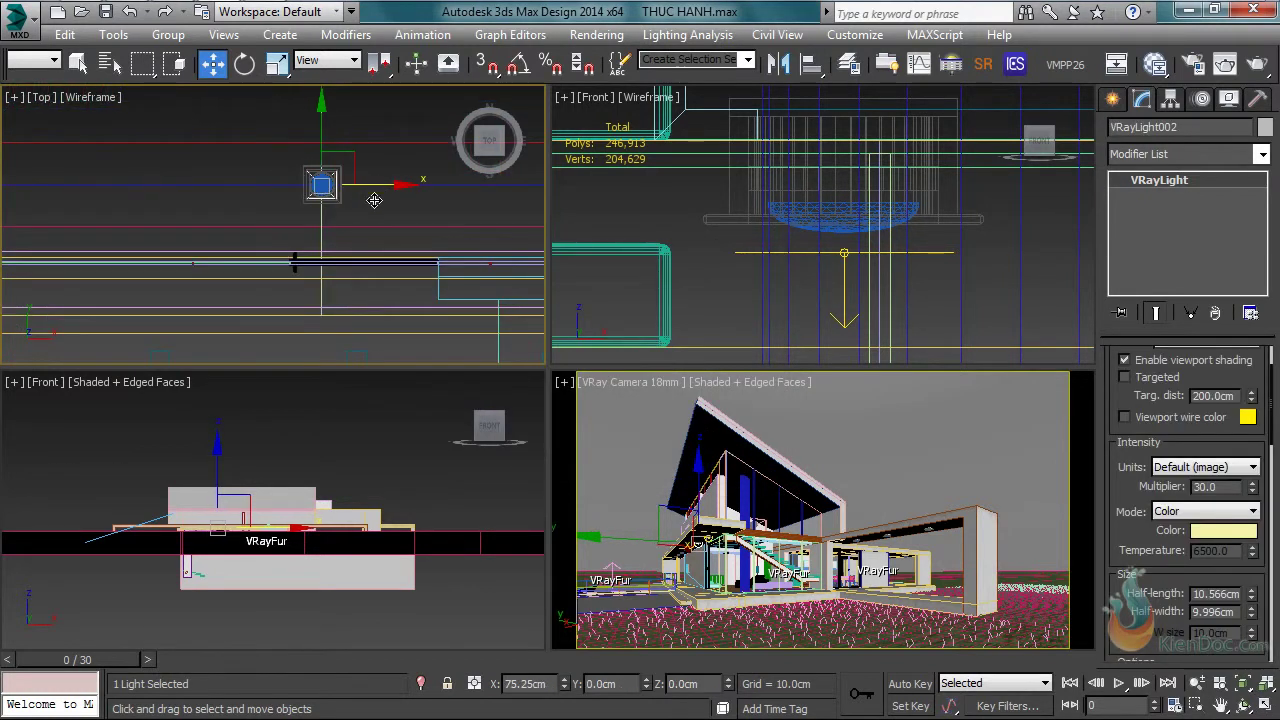
Step: Copy the second plane light as five instances along the downlight row, about 310 cm apart
scroll(378, 192, "down", 3)
middle_click_drag(405, 243, 281, 278)
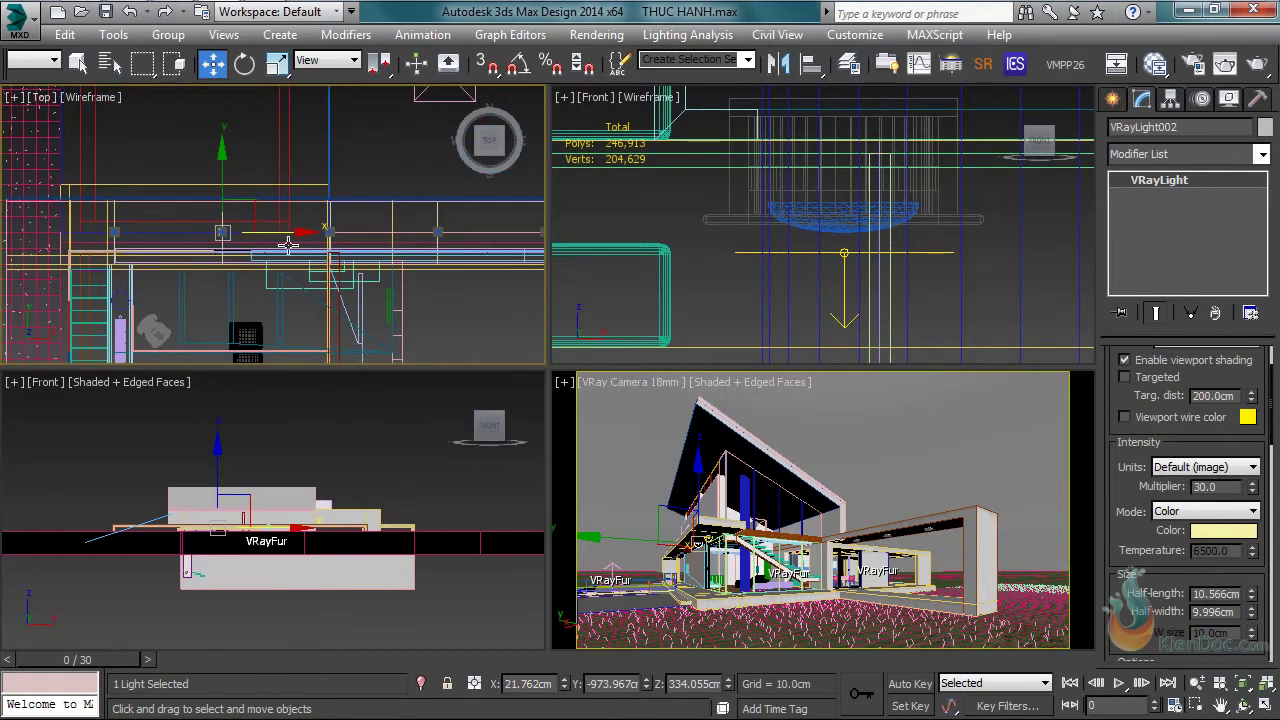
left_click_drag(289, 234, 398, 229, "shift")
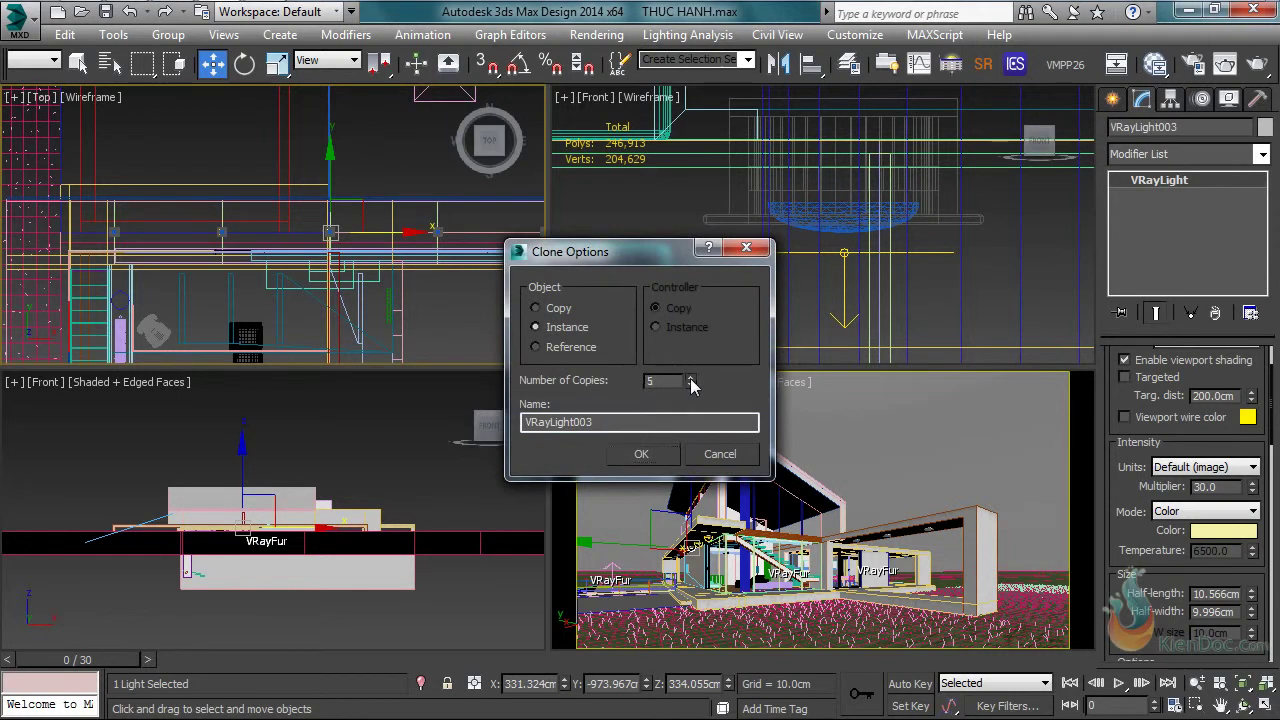
left_click(641, 454)
middle_click_drag(385, 248, 352, 232)
scroll(266, 237, "up", 5)
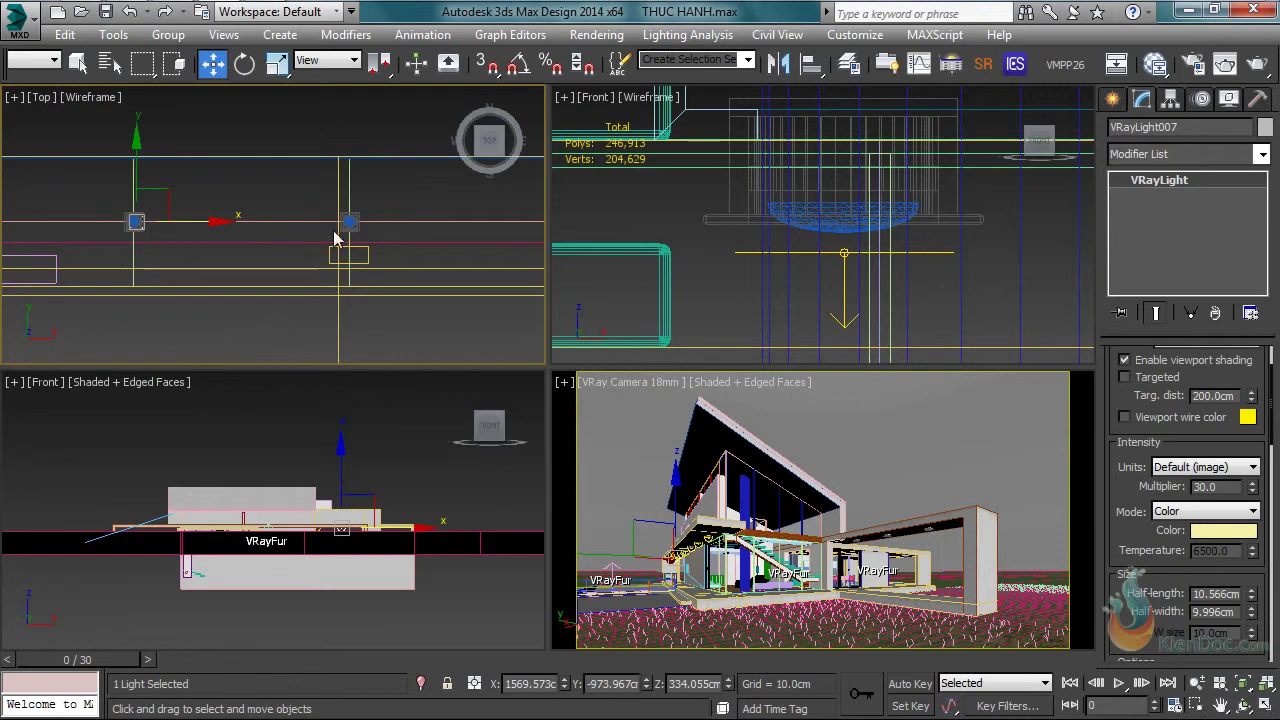
Step: Add two more instanced lights, about 304 cm apart, under the last two downlights of the row
scroll(350, 235, "down", 4)
left_click_drag(223, 263, 332, 255, "shift")
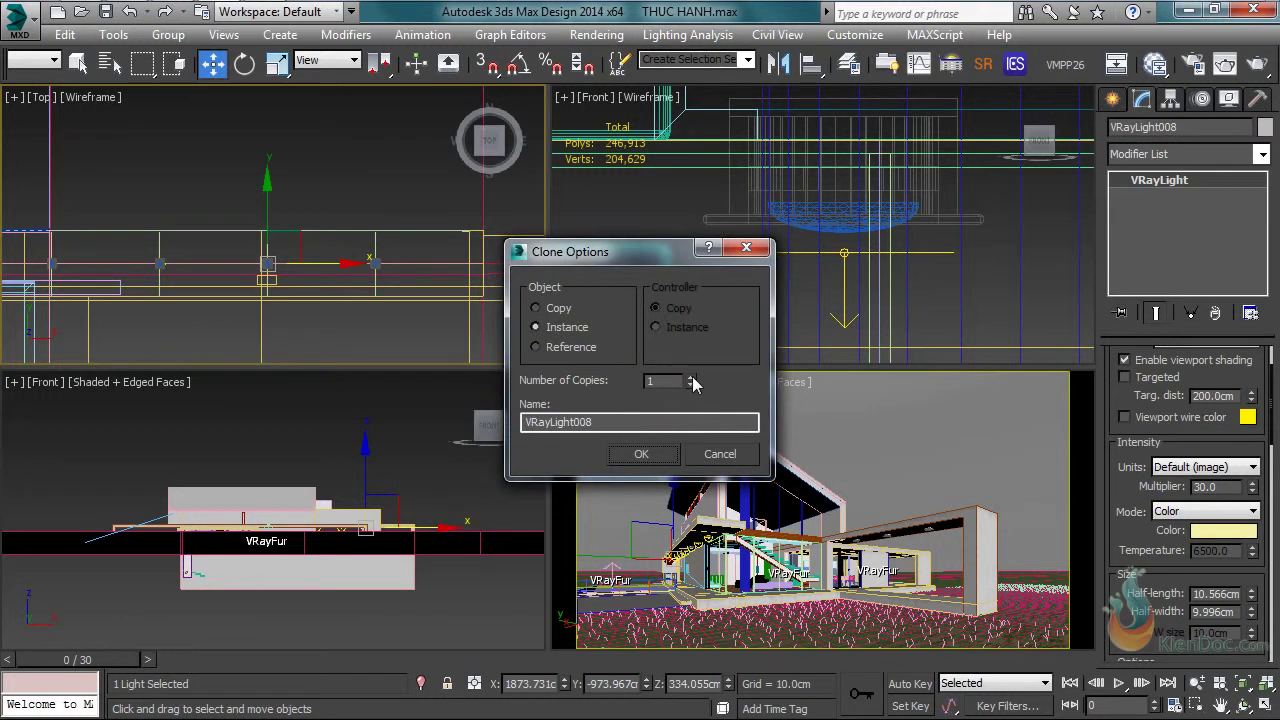
left_click(630, 455)
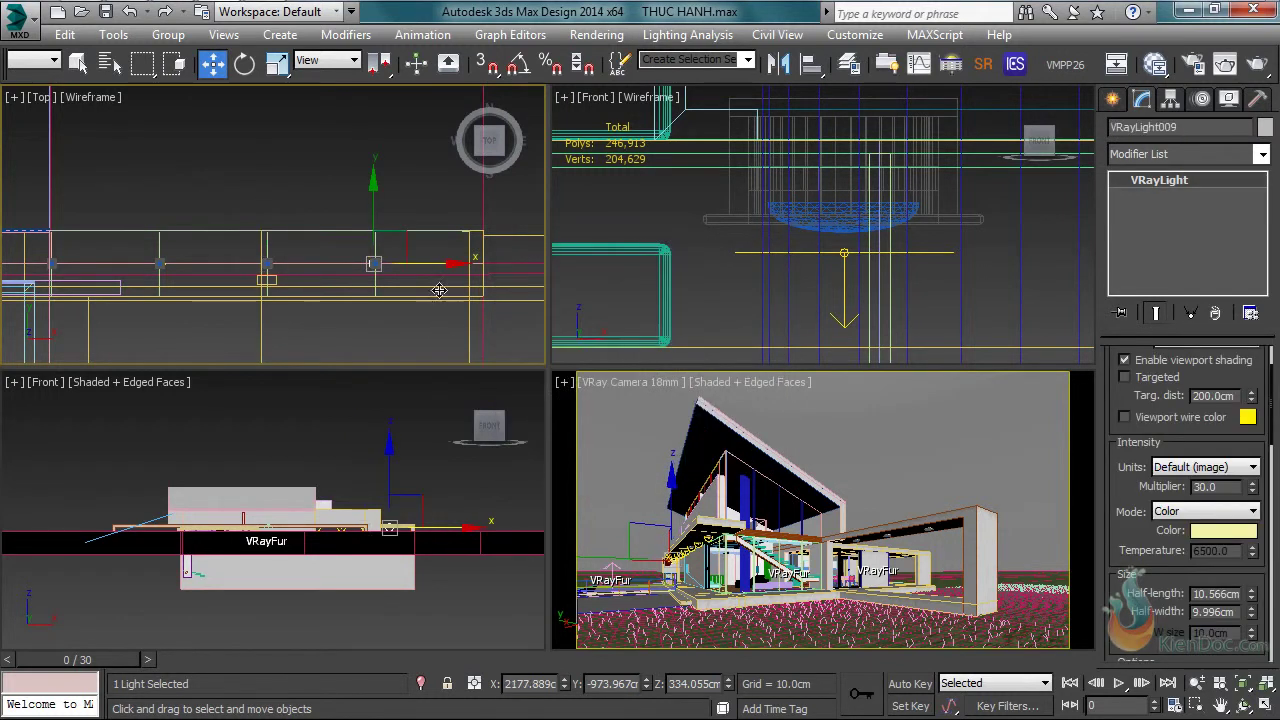
Step: Make the lights' colour a more saturated yellow and render the camera view to inspect the lit downlights up close
middle_click(776, 516)
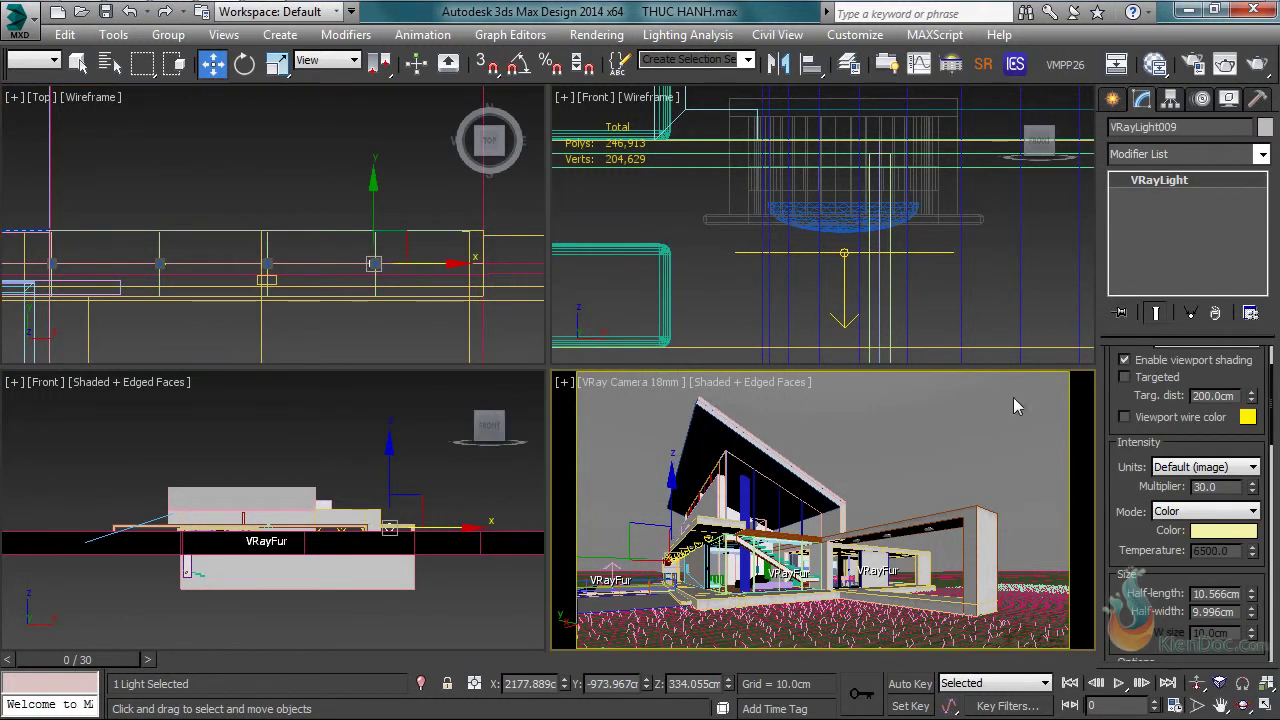
left_click(1222, 530)
left_click_drag(588, 192, 588, 162)
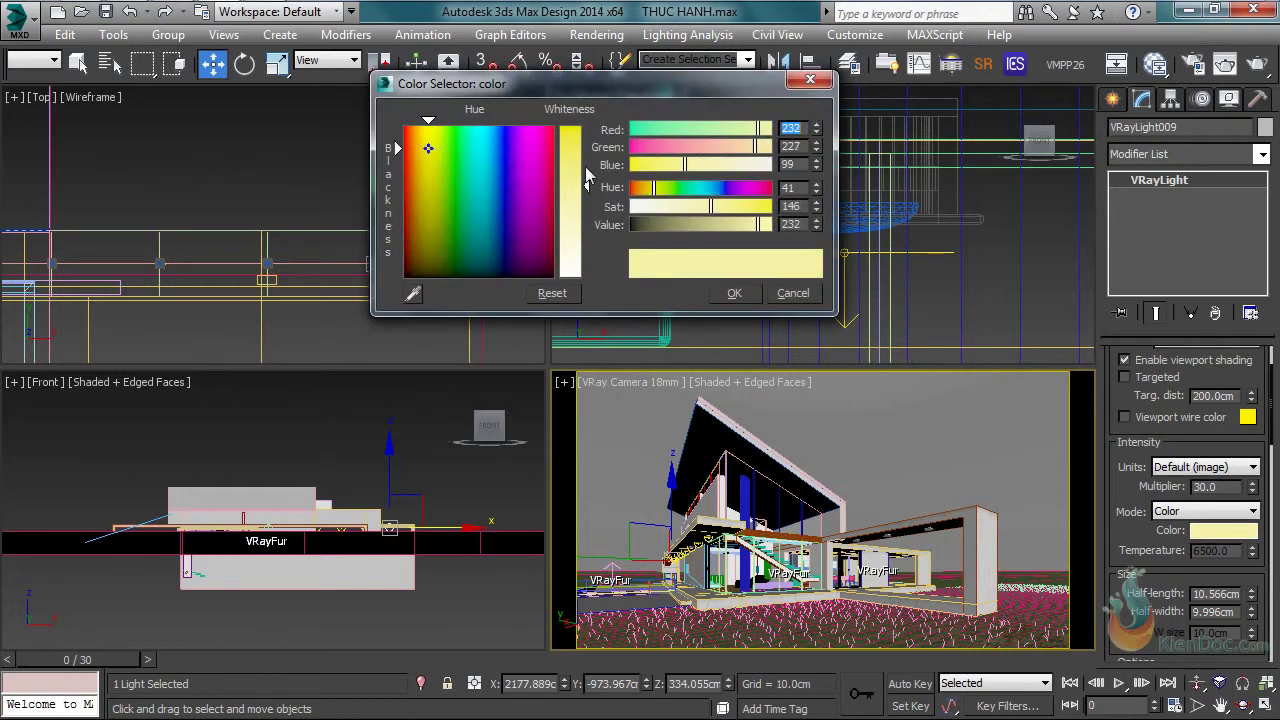
left_click(736, 293)
left_click(1273, 63)
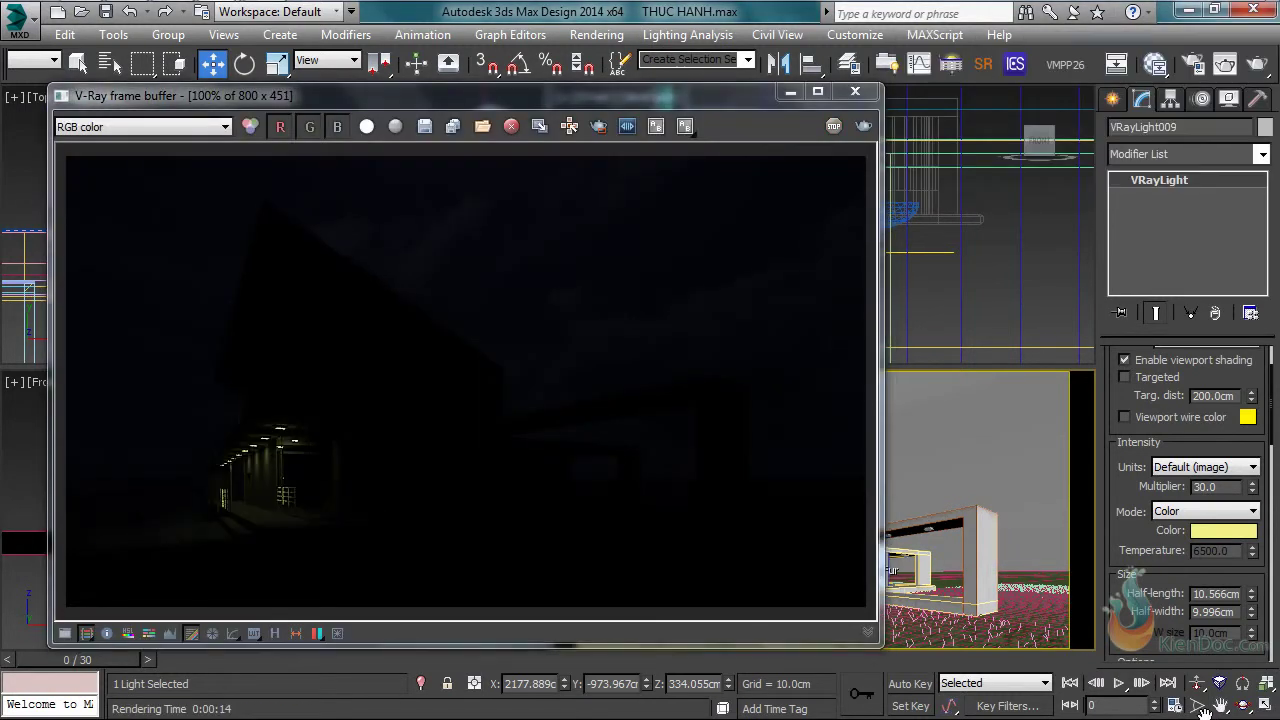
scroll(250, 487, "up", 2)
middle_click_drag(260, 483, 482, 373)
scroll(490, 330, "down", 1)
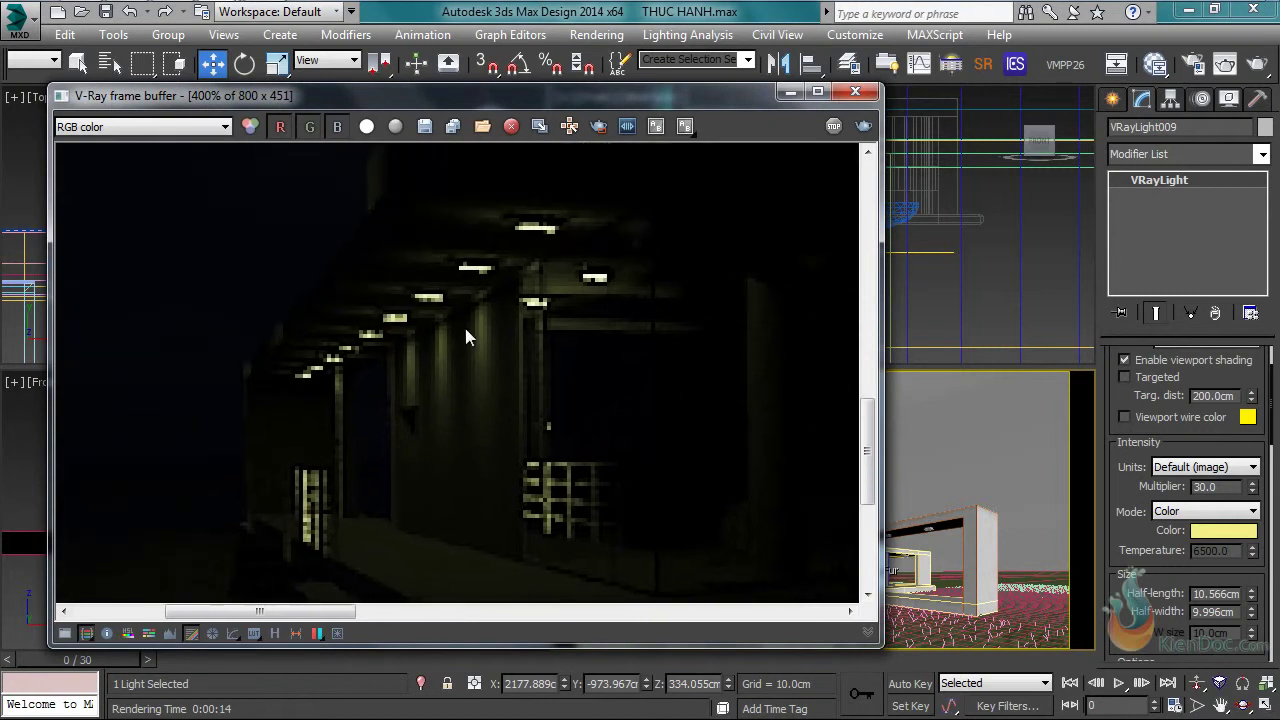
scroll(485, 320, "down", 1)
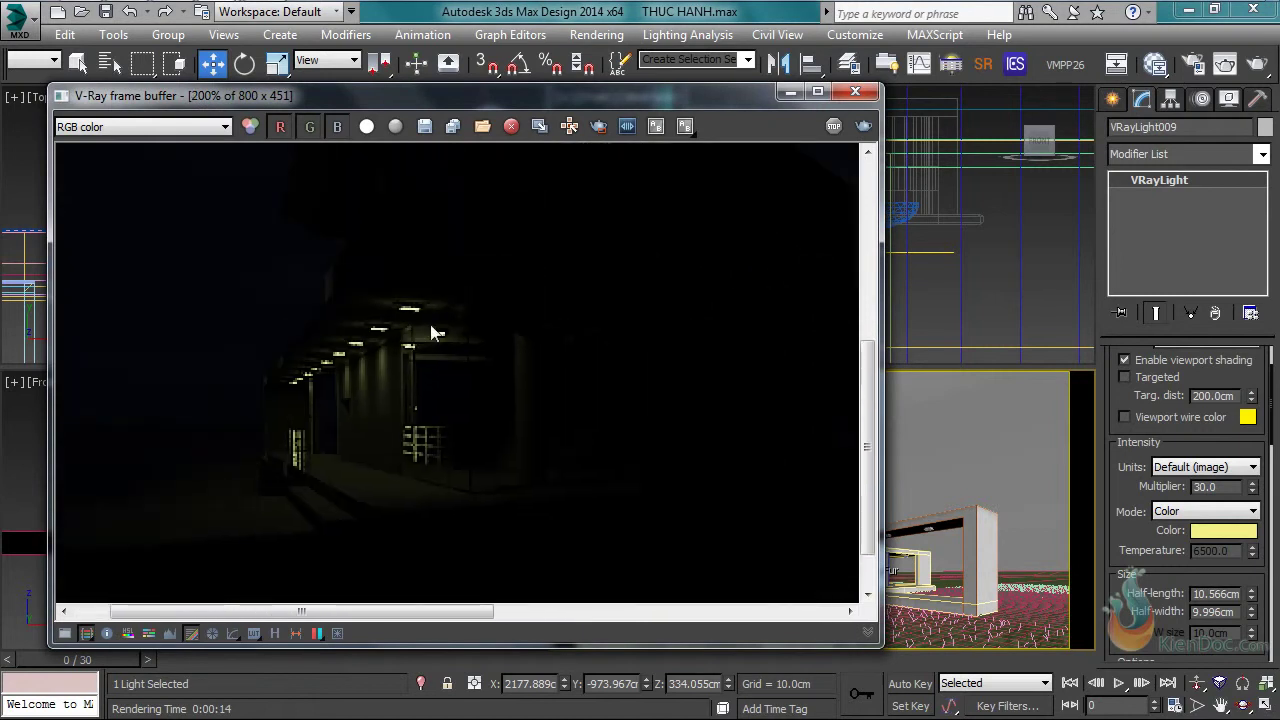
scroll(432, 333, "down", 1)
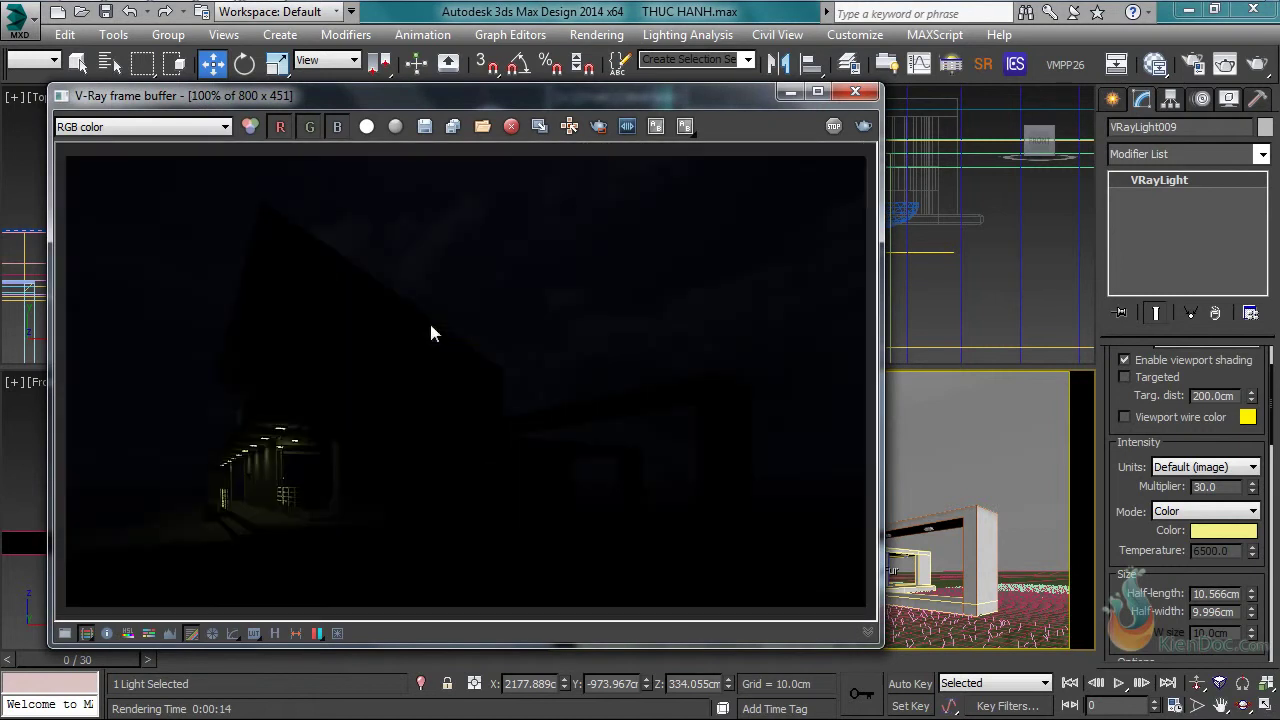
Step: Give the lights a warm orange-cream colour and a multiplier of 150, and re-render the camera view
left_click(1213, 530)
left_click_drag(591, 199, 587, 192)
left_click_drag(427, 157, 421, 148)
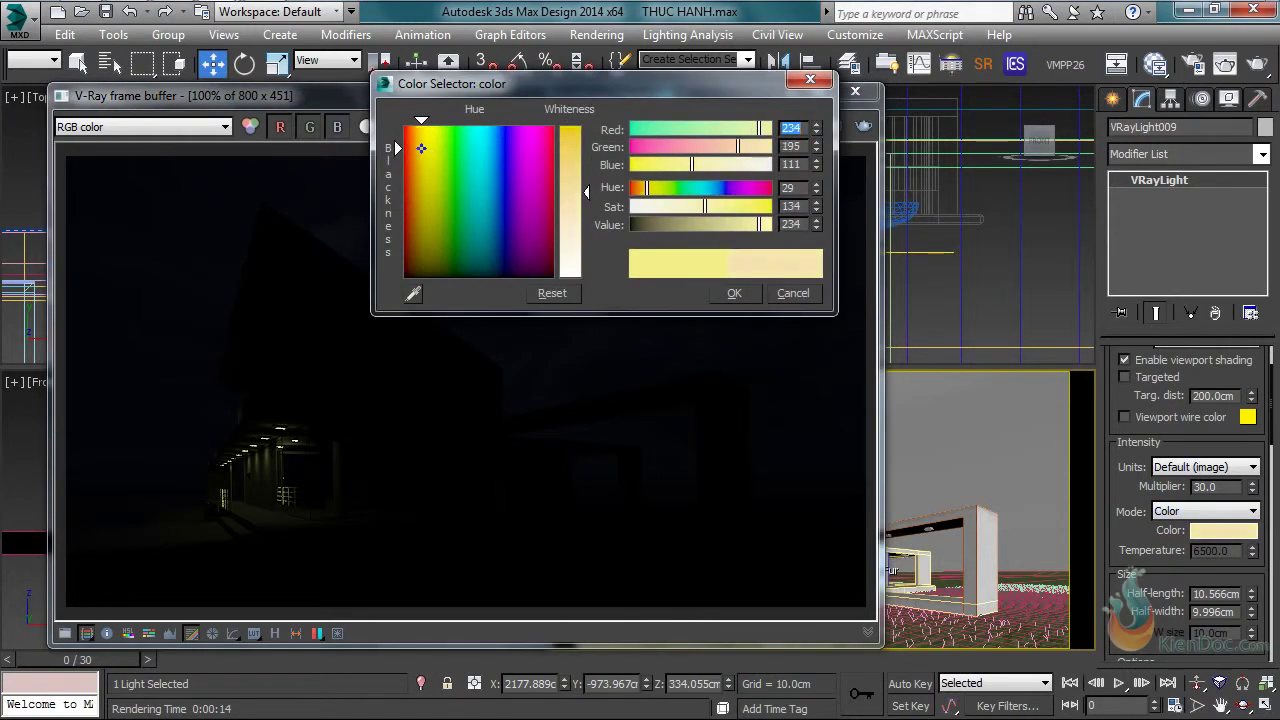
left_click(732, 293)
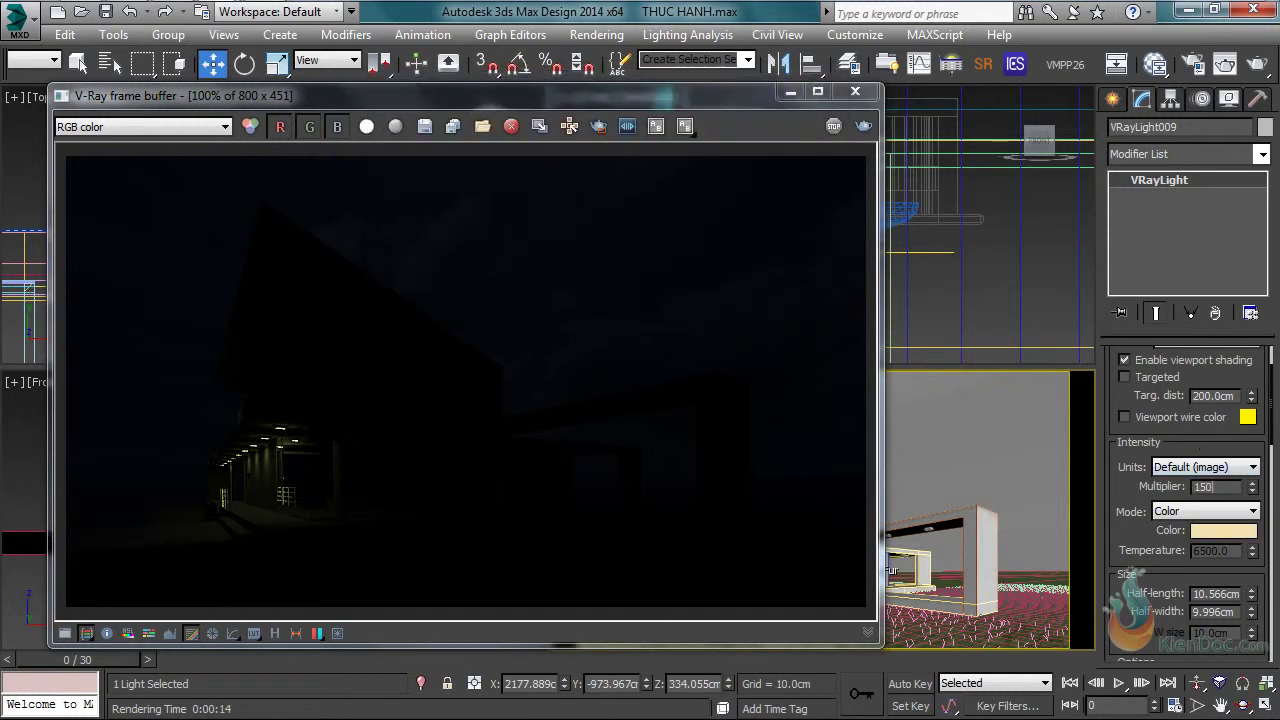
left_click(868, 125)
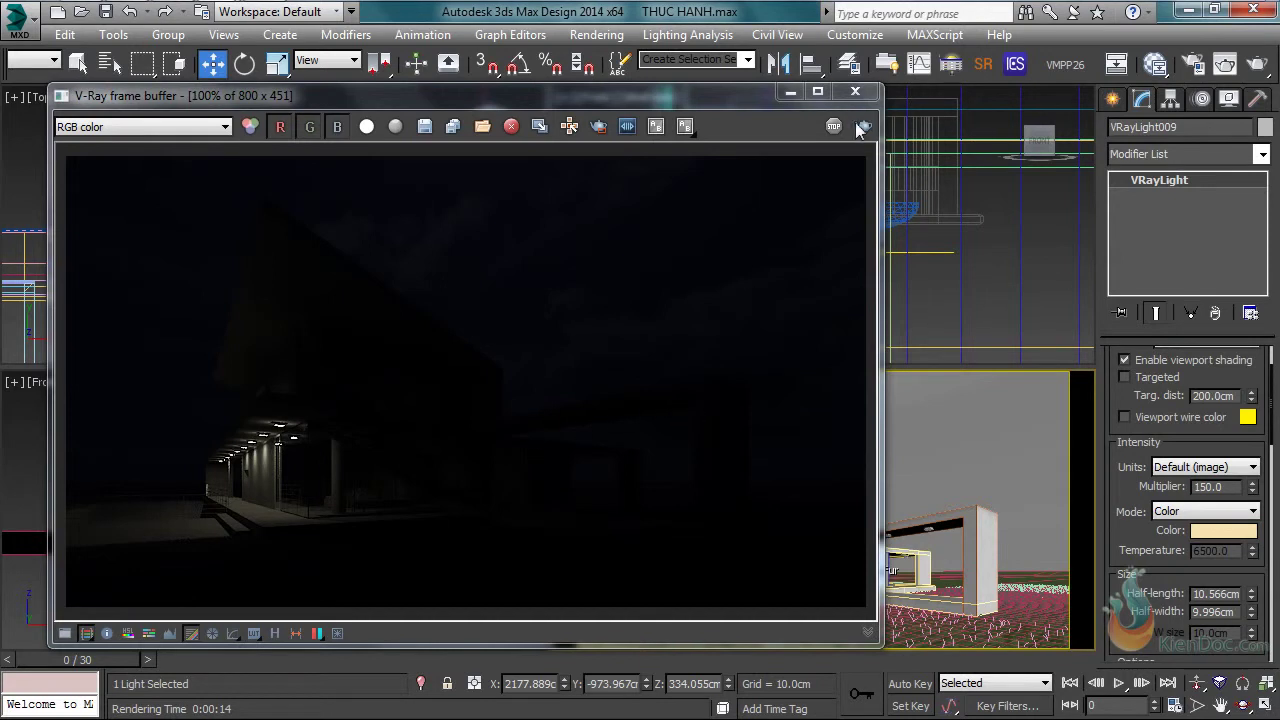
Step: Close the render and copy the row's last light as an instance to the far side of the house in an enlarged Top view
left_click(855, 91)
scroll(387, 196, "down", 6)
middle_click_drag(382, 206, 368, 157)
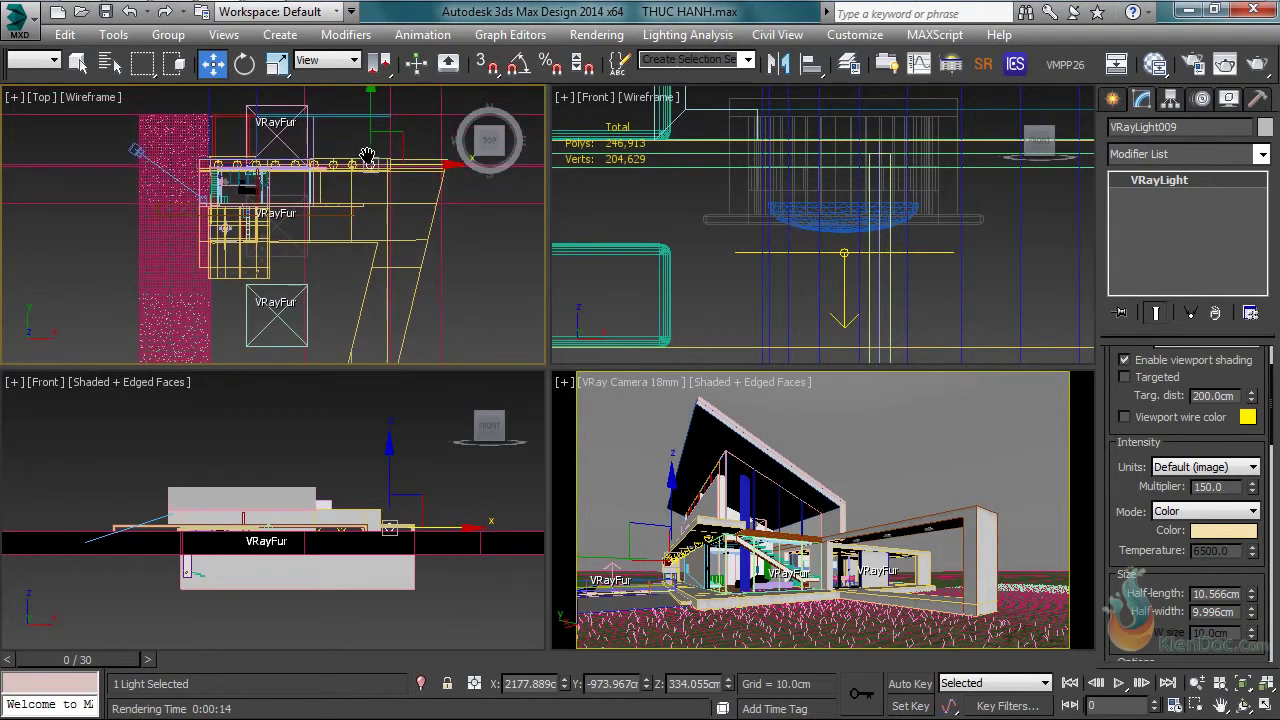
left_click_drag(368, 160, 234, 290)
left_click(641, 455)
middle_click_drag(262, 289, 376, 277)
key("alt+w")
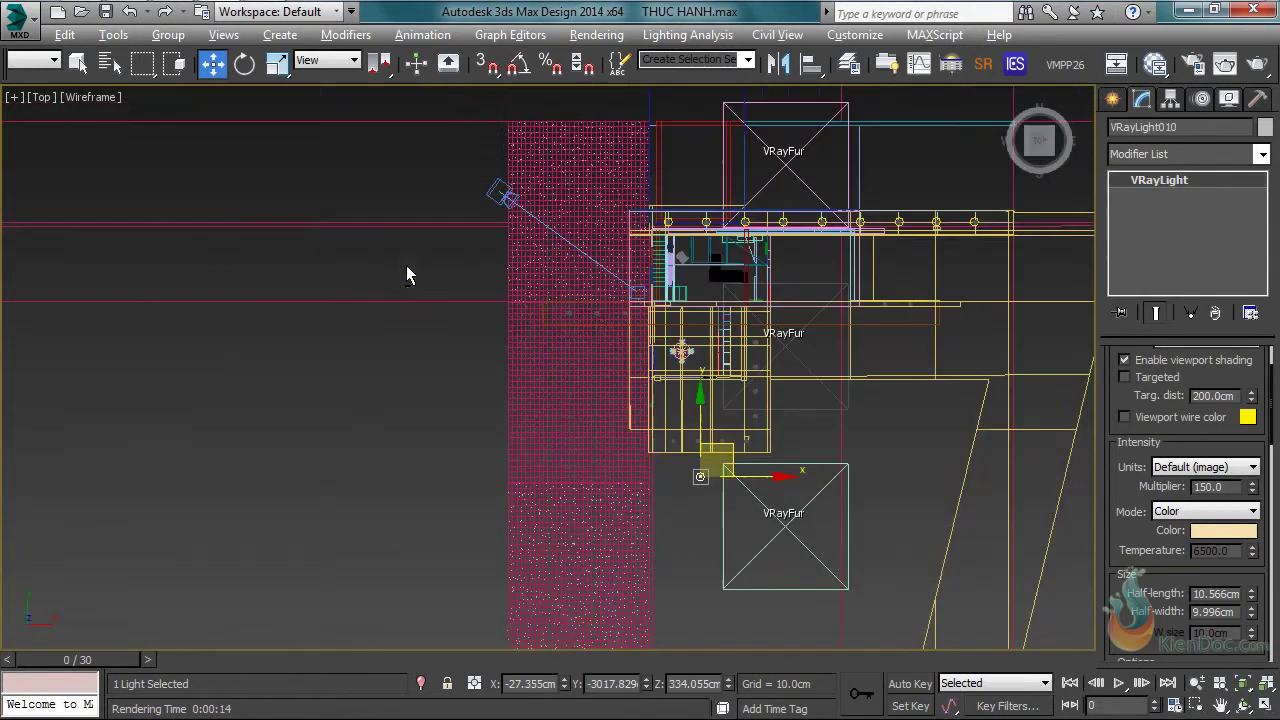
Step: Move the copied light toward the three downlights of the open frame projecting over the flower field
scroll(631, 297, "up", 5)
left_click_drag(560, 362, 502, 289)
middle_click_drag(610, 190, 557, 465)
middle_click_drag(455, 434, 560, 371)
left_click_drag(553, 496, 443, 234)
scroll(443, 234, "up", 5)
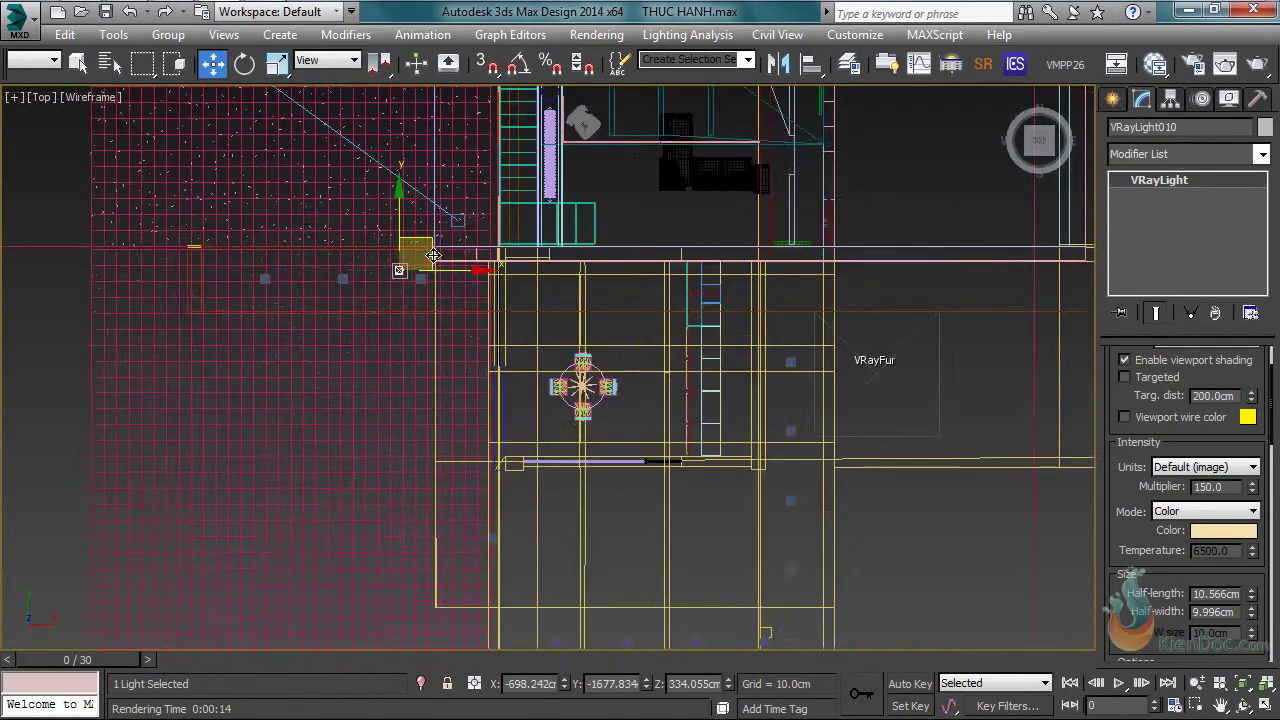
middle_click_drag(414, 263, 748, 371)
Step: Align the light with the frame downlight nearest the house and make two instances for the other two, about 219 cm apart
mouse_move(766, 348)
left_mouse_down()
mouse_move(816, 383)
mouse_move(594, 411)
mouse_move(635, 413)
left_mouse_up()
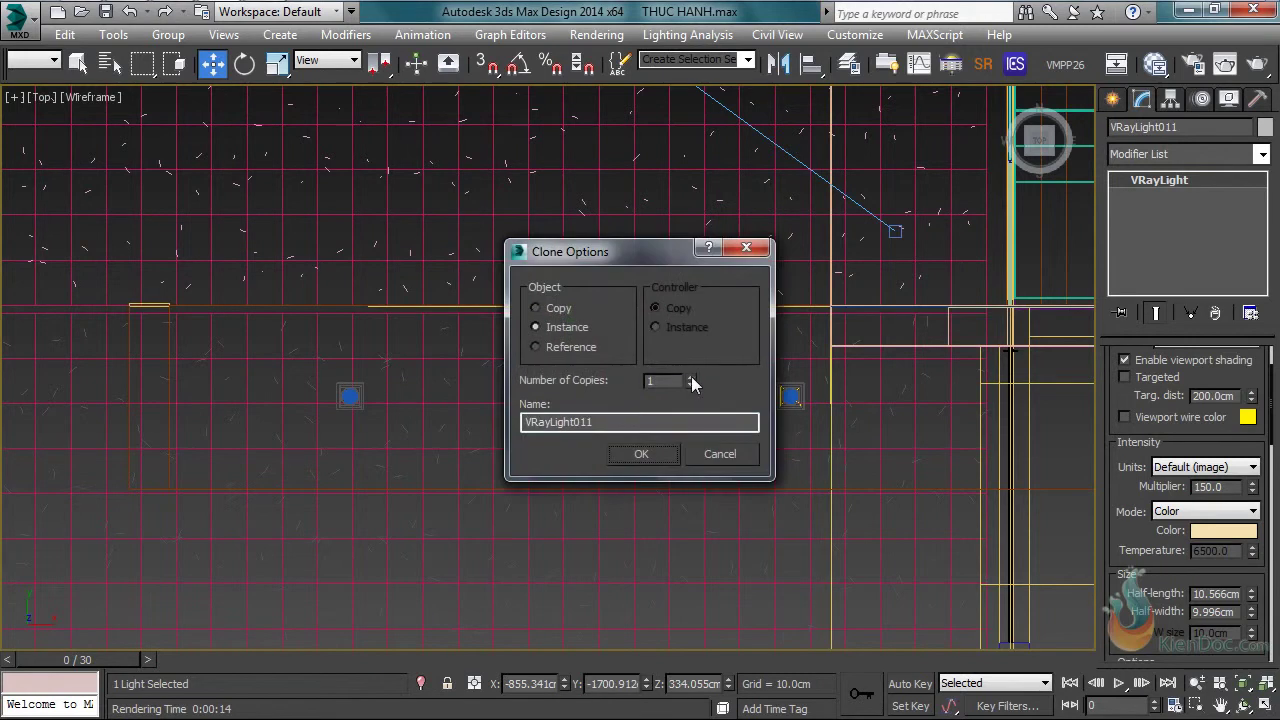
left_click(643, 453)
Step: Copy the outermost frame light as an instance to the single downlight on the field-side edge of the dining wing
scroll(594, 377, "down", 4)
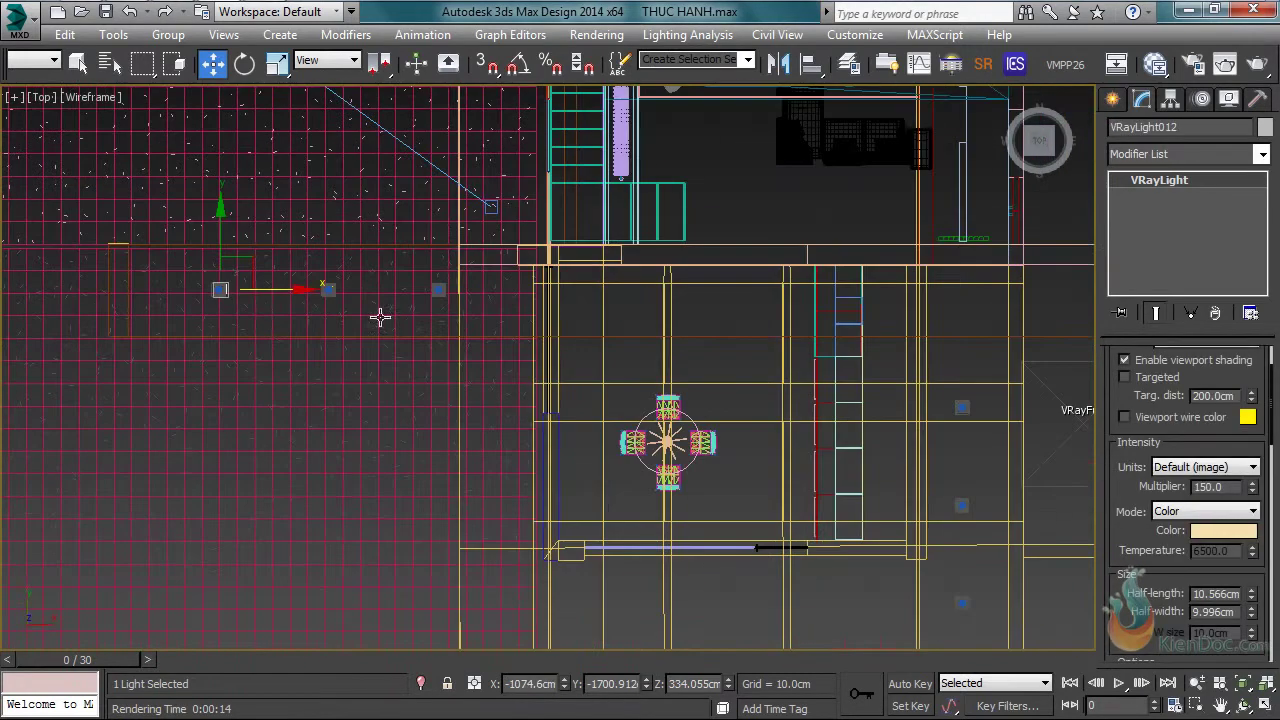
left_click_drag(261, 281, 778, 498, "shift")
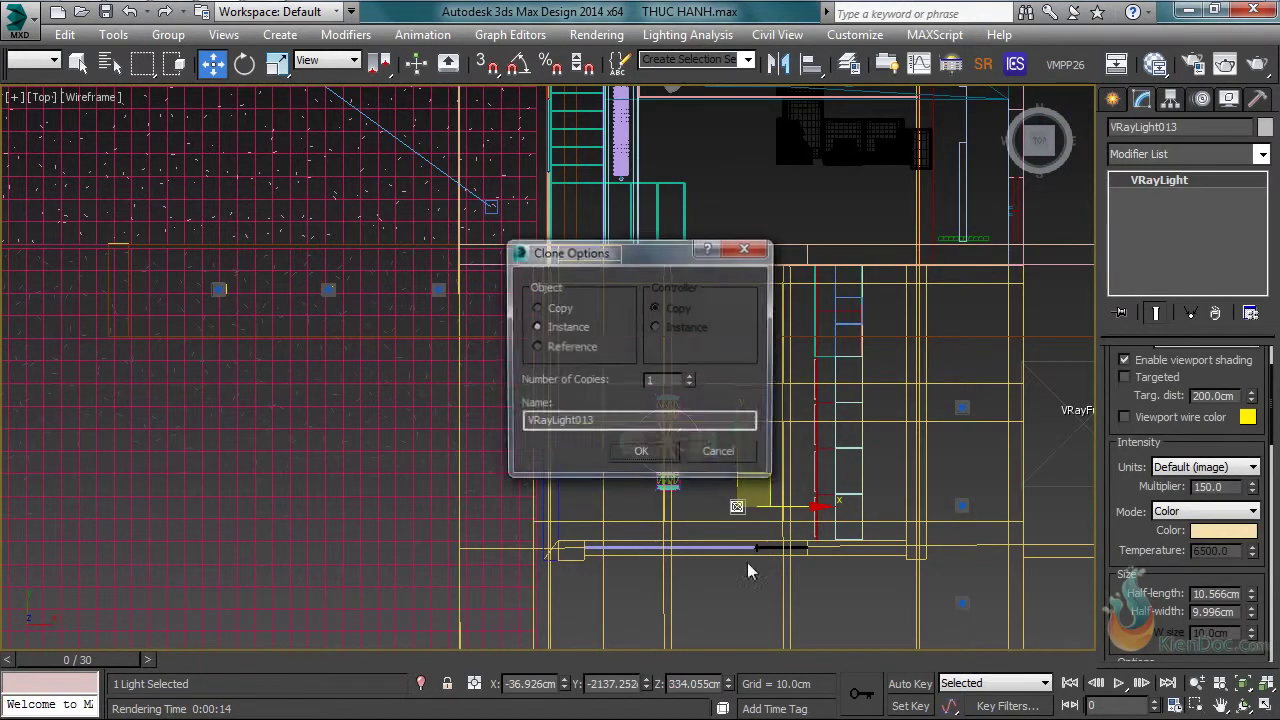
left_click(648, 452)
scroll(649, 451, "up", 3)
mouse_move(686, 400)
middle_mouse_down()
mouse_move(640, 193)
mouse_move(635, 224)
middle_mouse_up()
Step: Instance the light onto the first downlight of the row along the dining wing's outer edge and add three more instances along it
mouse_move(635, 224)
left_mouse_down()
mouse_move(550, 372)
mouse_move(438, 376)
mouse_move(508, 486)
mouse_move(602, 552)
mouse_move(570, 538)
mouse_move(660, 525)
left_mouse_up()
left_click(641, 453)
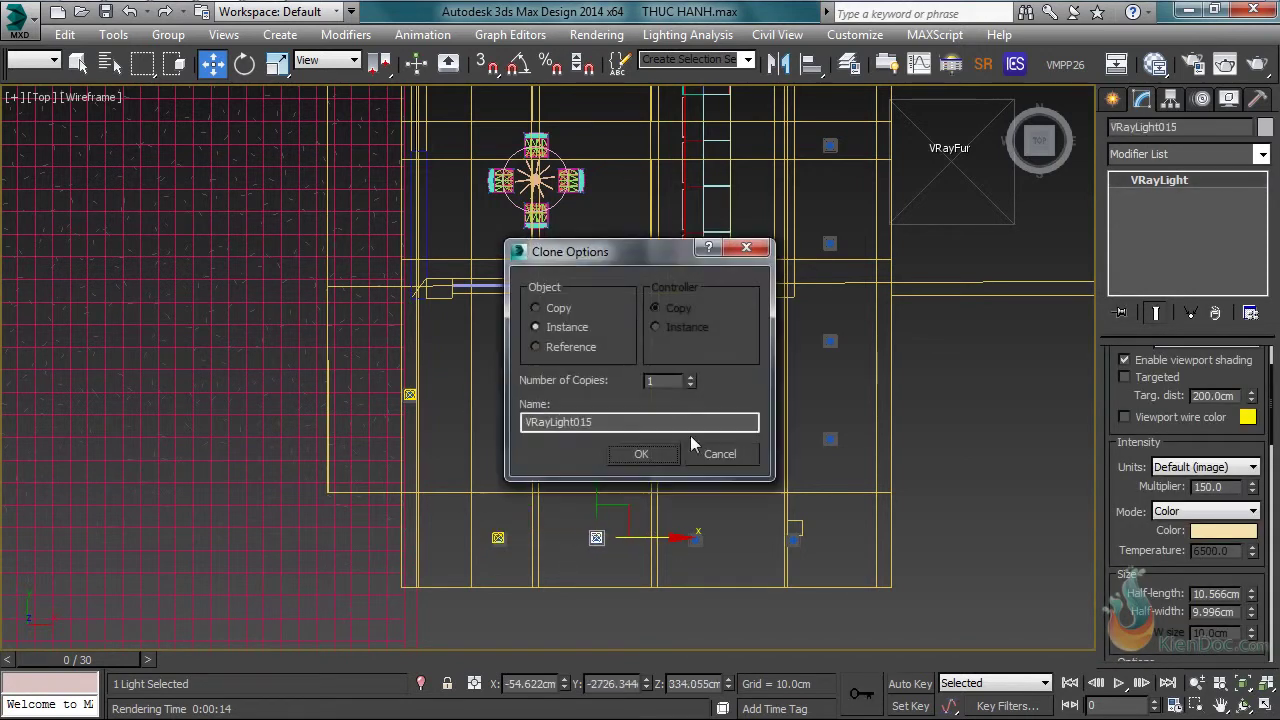
left_click(690, 377)
left_click(641, 453)
Step: Copy the outer row's last light as an instance to the nearest downlight of the column along the dining wing's opposite side
middle_click_drag(837, 497, 646, 598)
left_click_drag(628, 591, 668, 491, "shift")
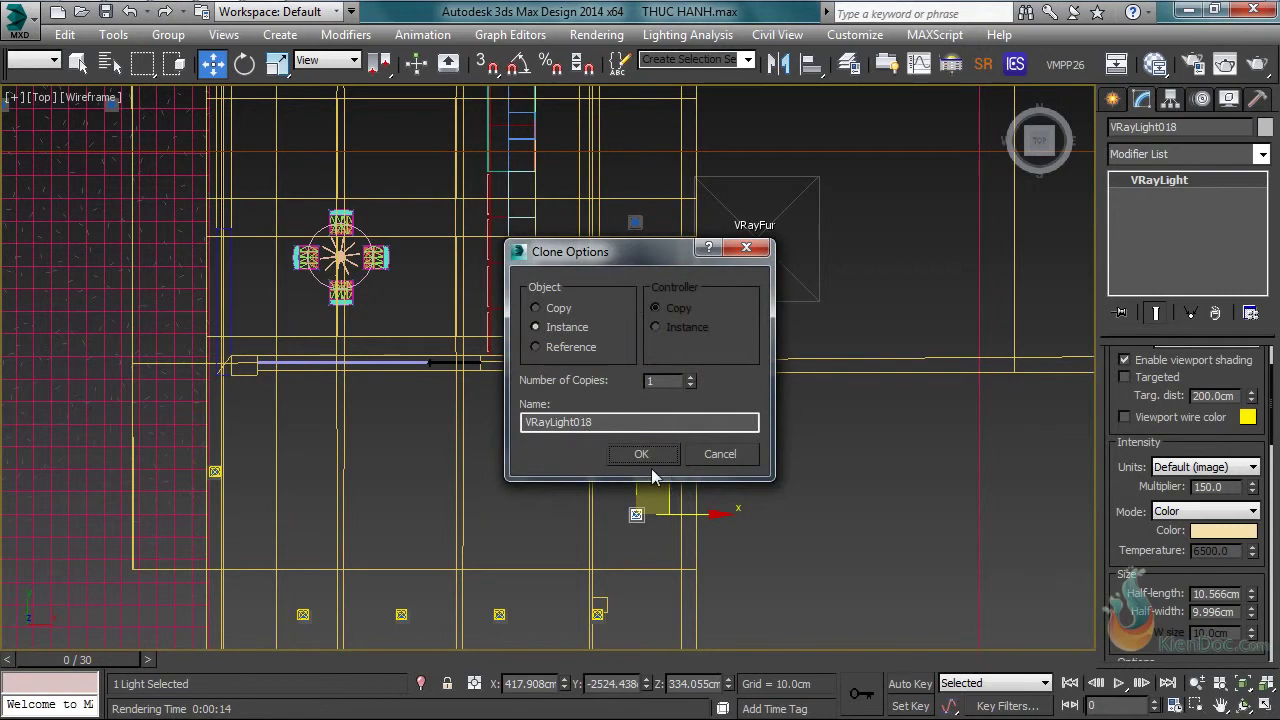
left_click(648, 455)
Step: Copy the light as four instances up the downlight column, about 190 cm apart, and delete the extra one past the last downlight
left_click_drag(639, 394, 639, 377, "shift")
left_click(690, 377)
left_click(690, 377)
left_click(641, 453)
middle_click_drag(659, 233, 636, 445)
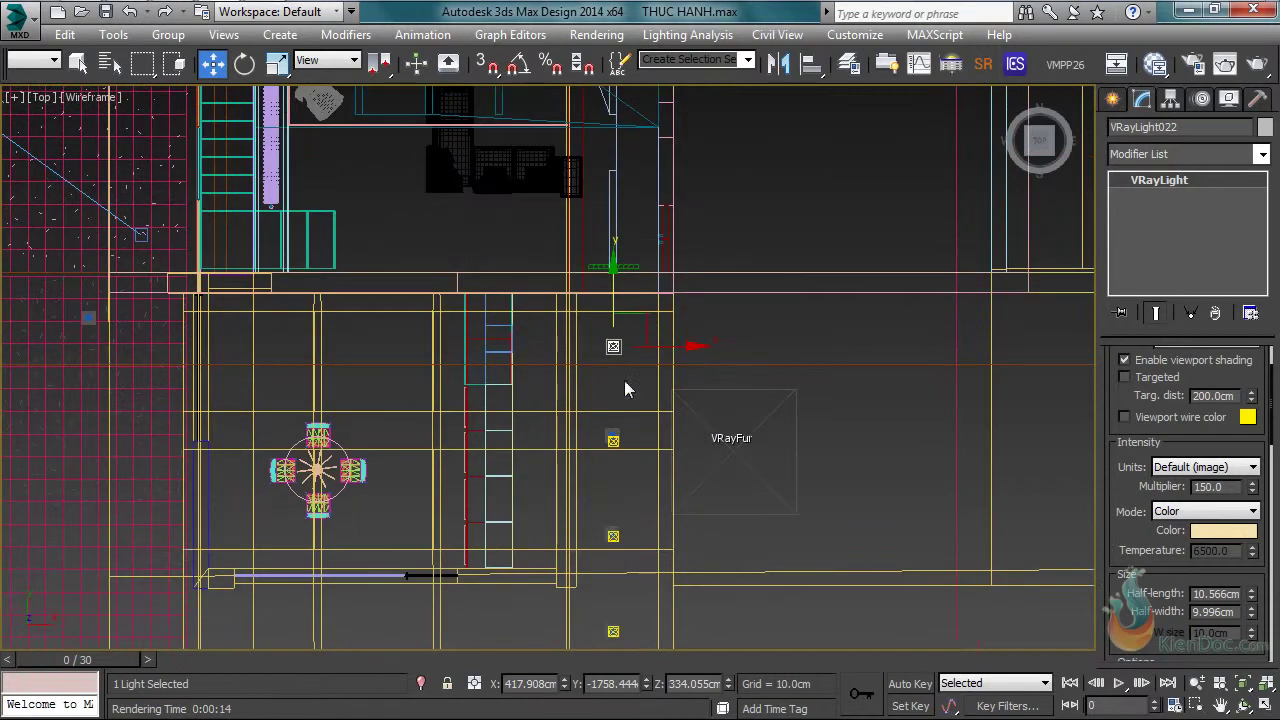
left_click_drag(646, 320, 682, 320)
left_click(682, 320)
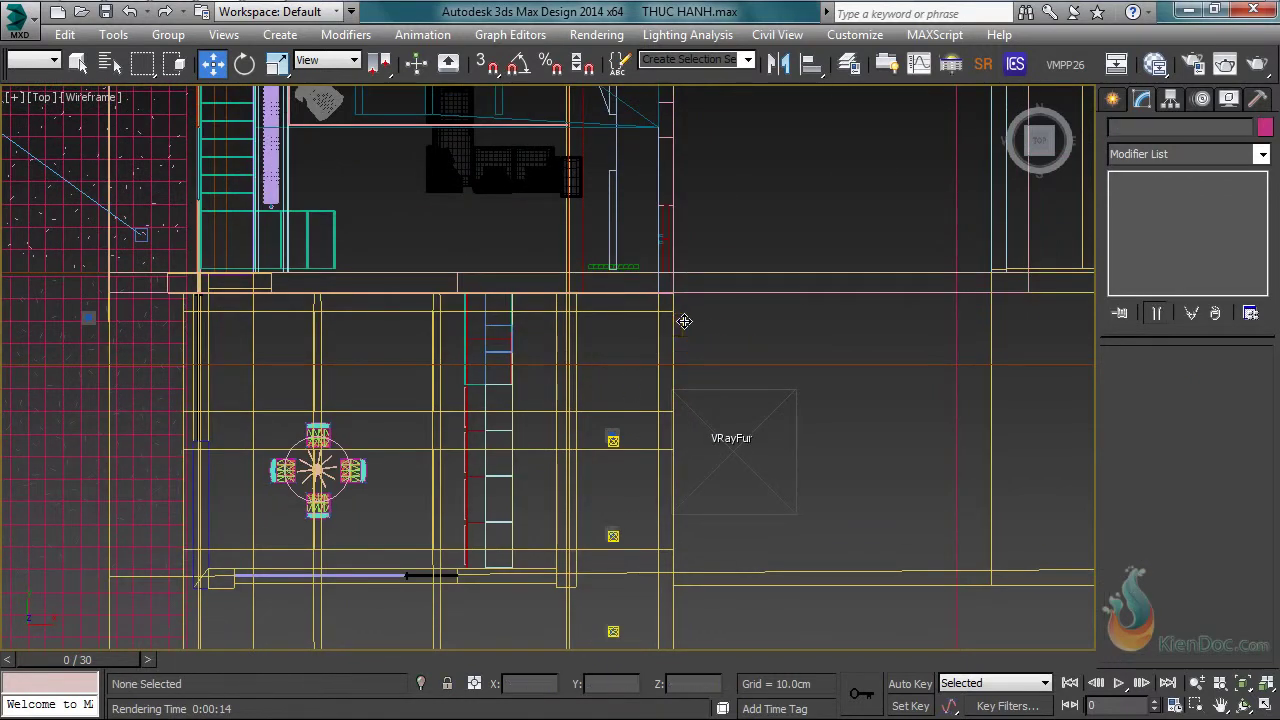
Step: Check the whole light layout in the Top view and switch the viewport to the VRay camera view
scroll(669, 374, "down", 5)
middle_click_drag(634, 340, 680, 398)
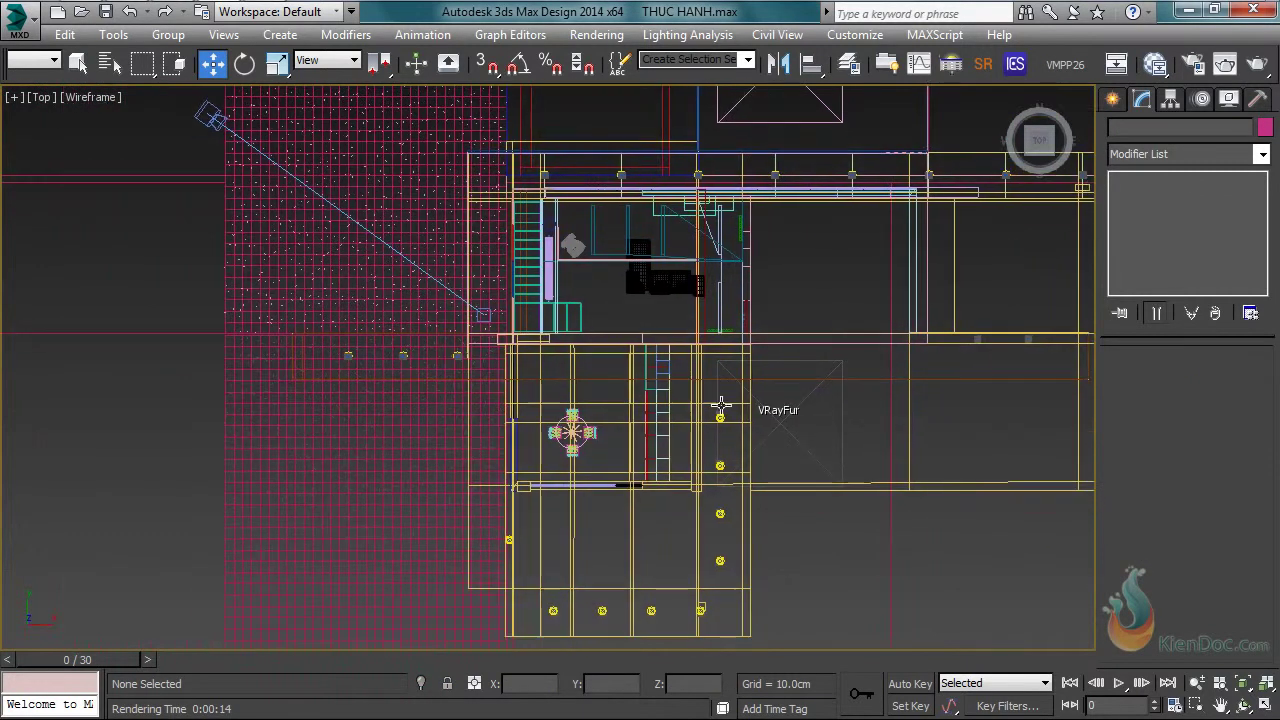
key("c")
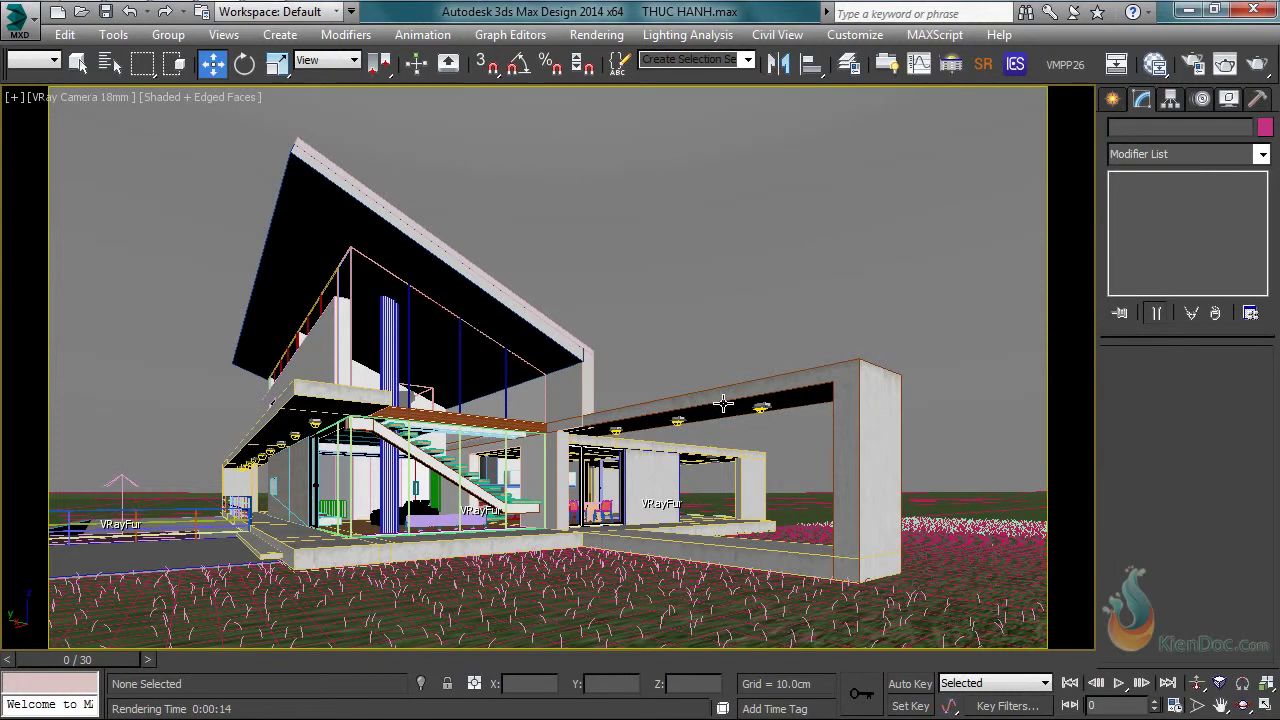
Step: Restore the four-viewport layout and show the VRay camera view with shading in the active viewport
key("t")
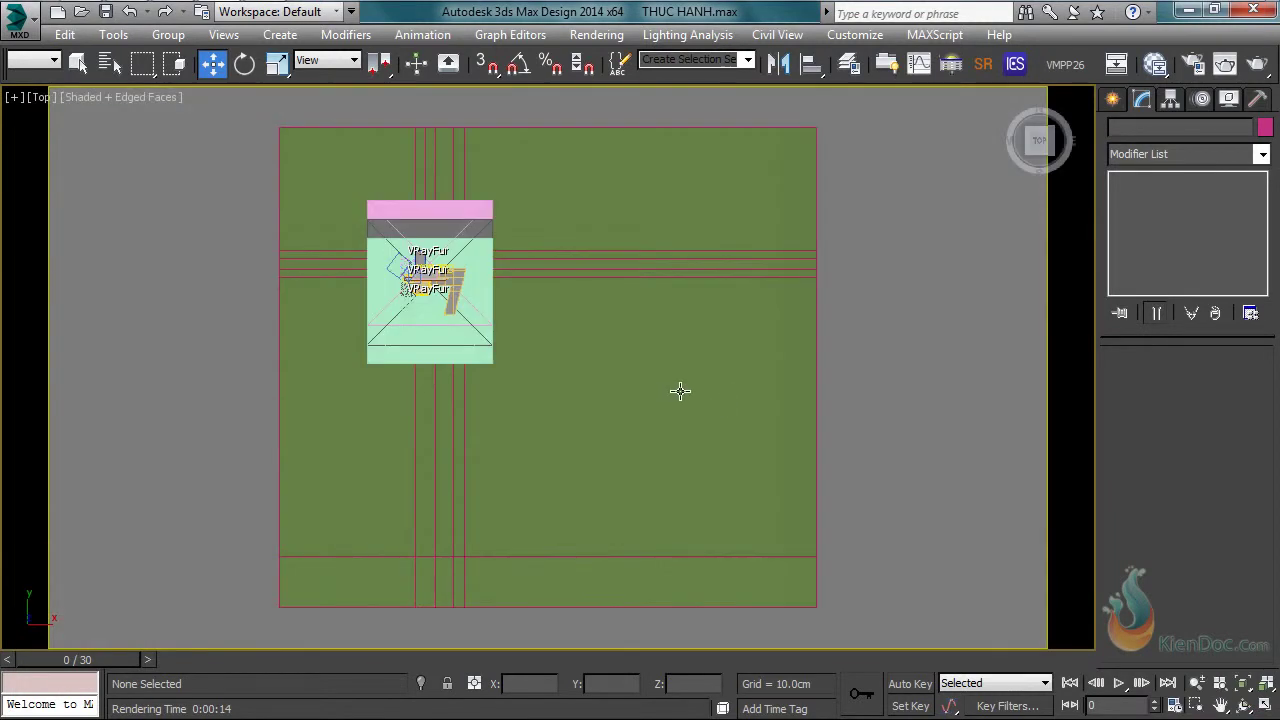
key("F3")
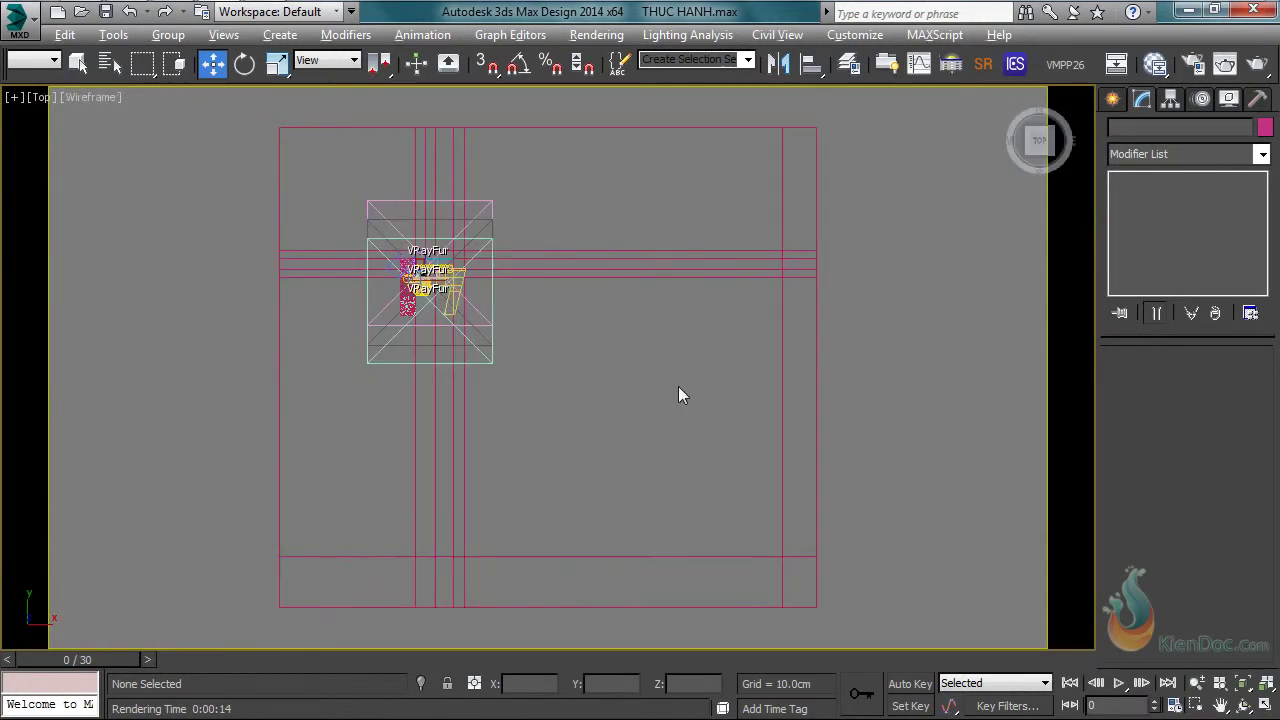
key("alt+w")
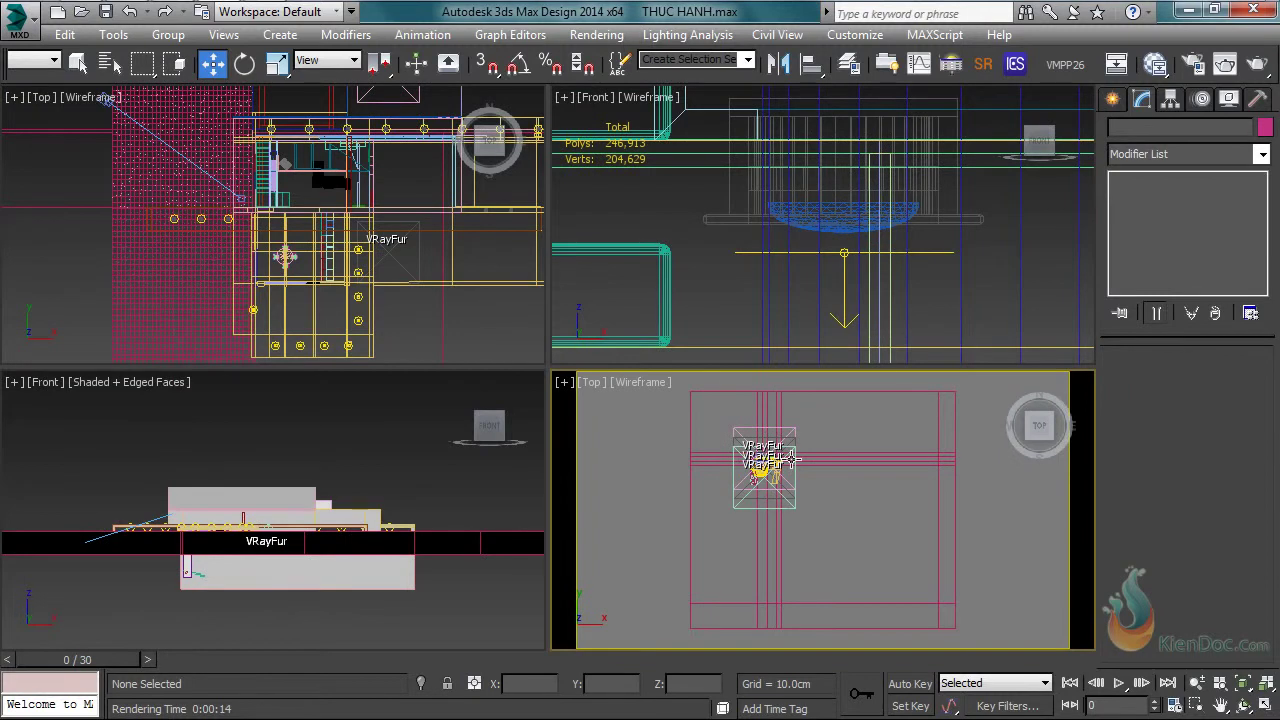
key("c")
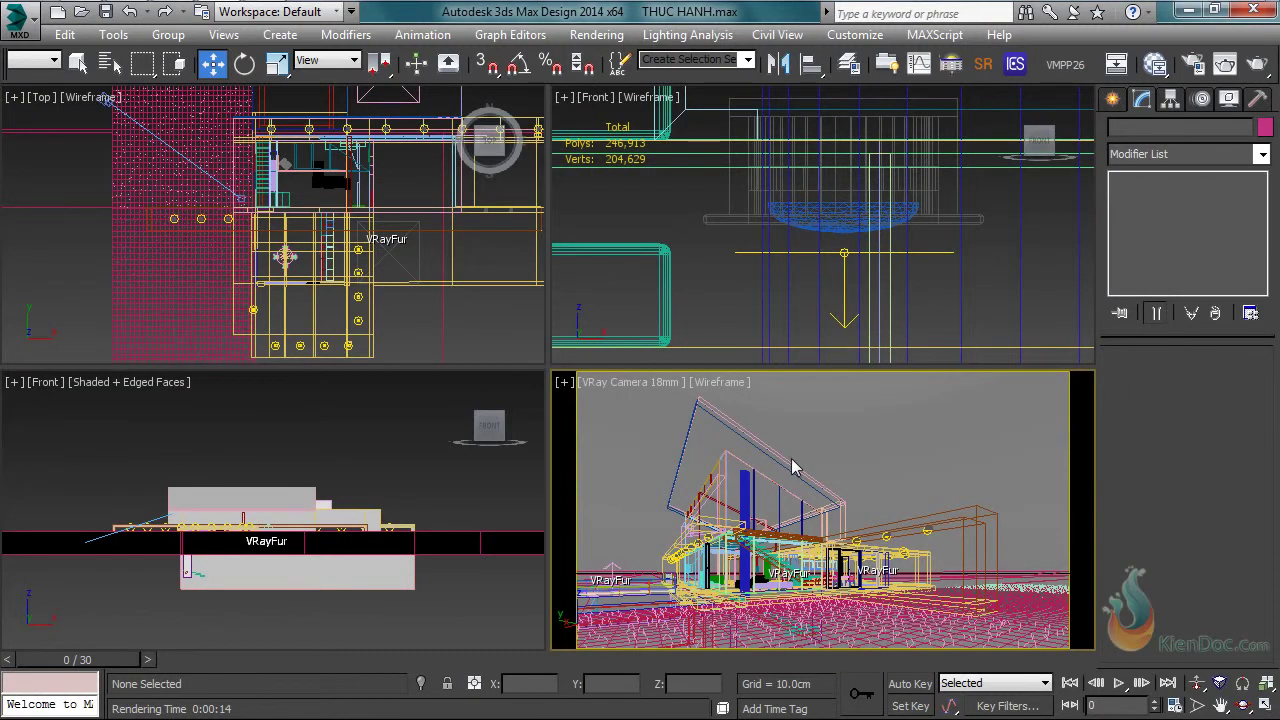
key("F3")
Step: Render the VRay camera view and examine the downlights on the house up close at 200% zoom
left_click(1260, 62)
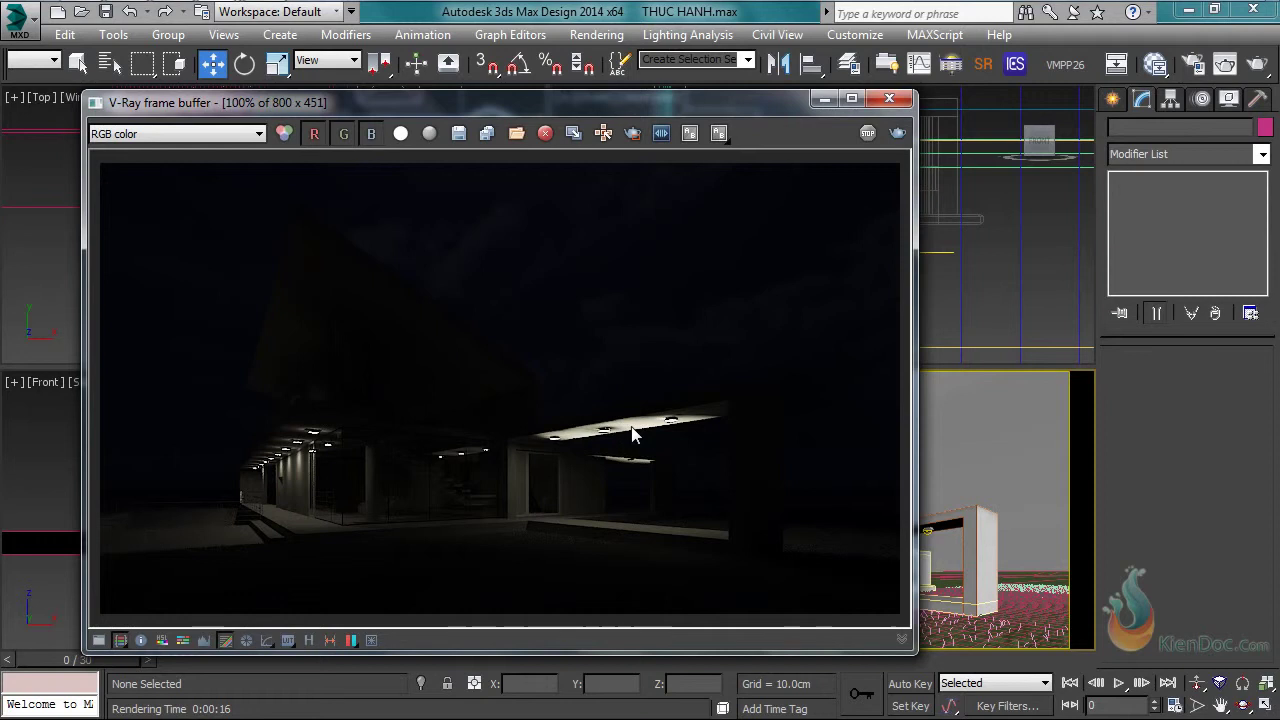
scroll(357, 377, "up", 2)
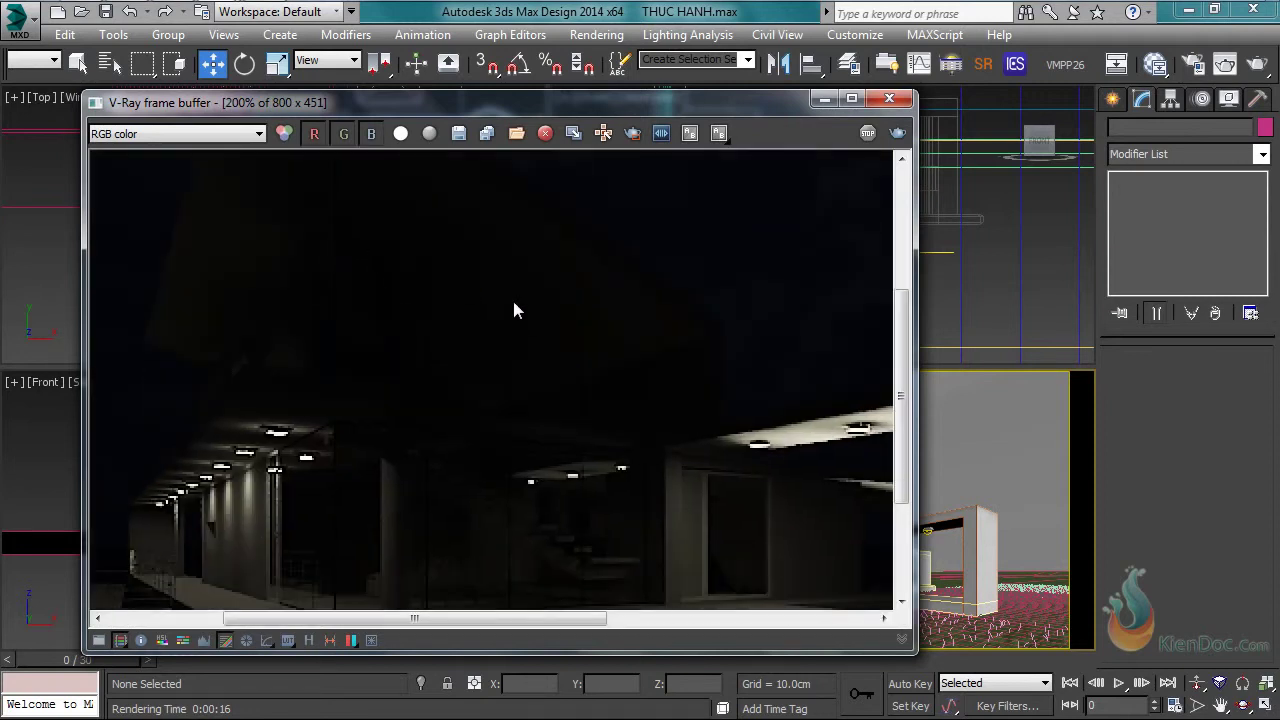
middle_click_drag(503, 457, 363, 357)
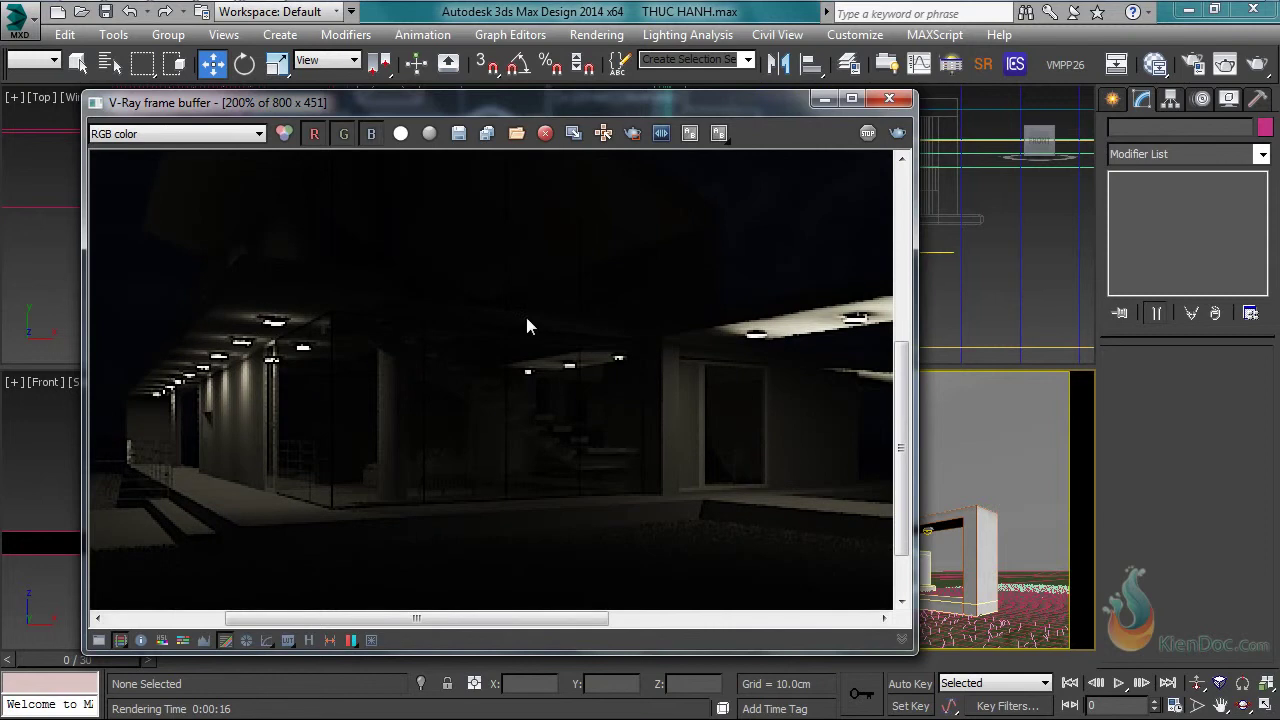
middle_click_drag(527, 325, 529, 414)
scroll(528, 415, "down", 2)
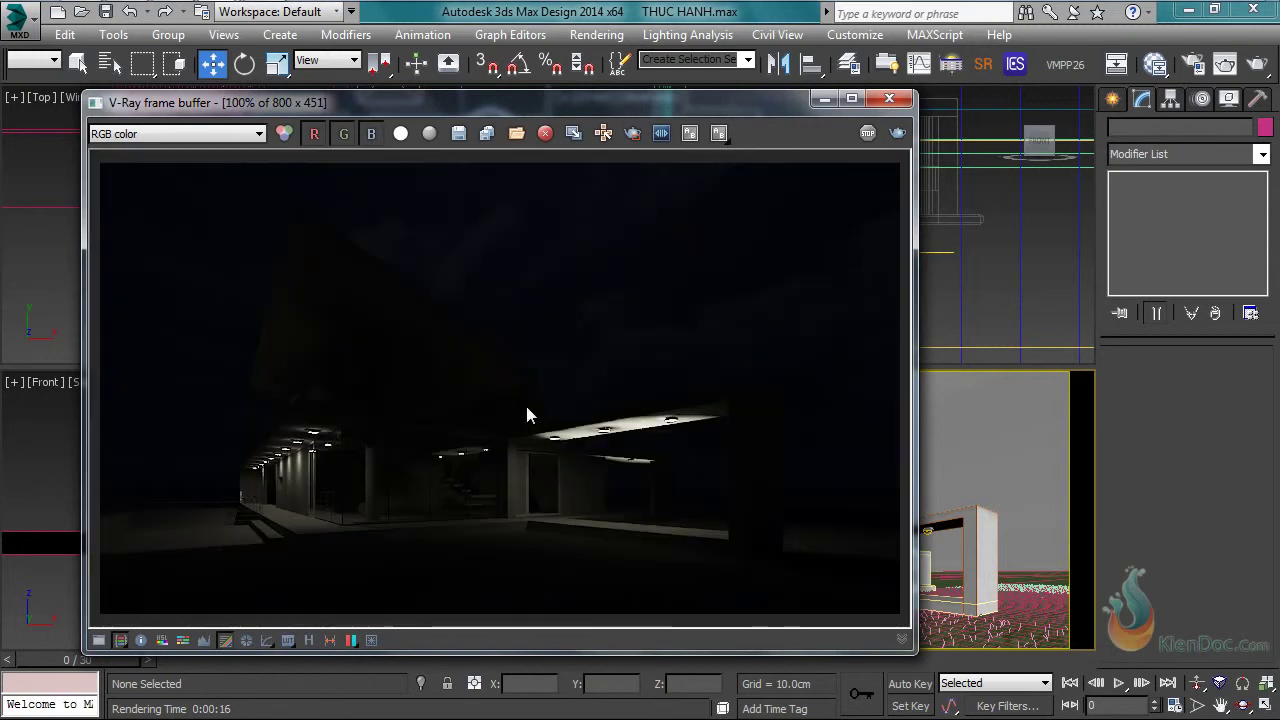
left_click(886, 100)
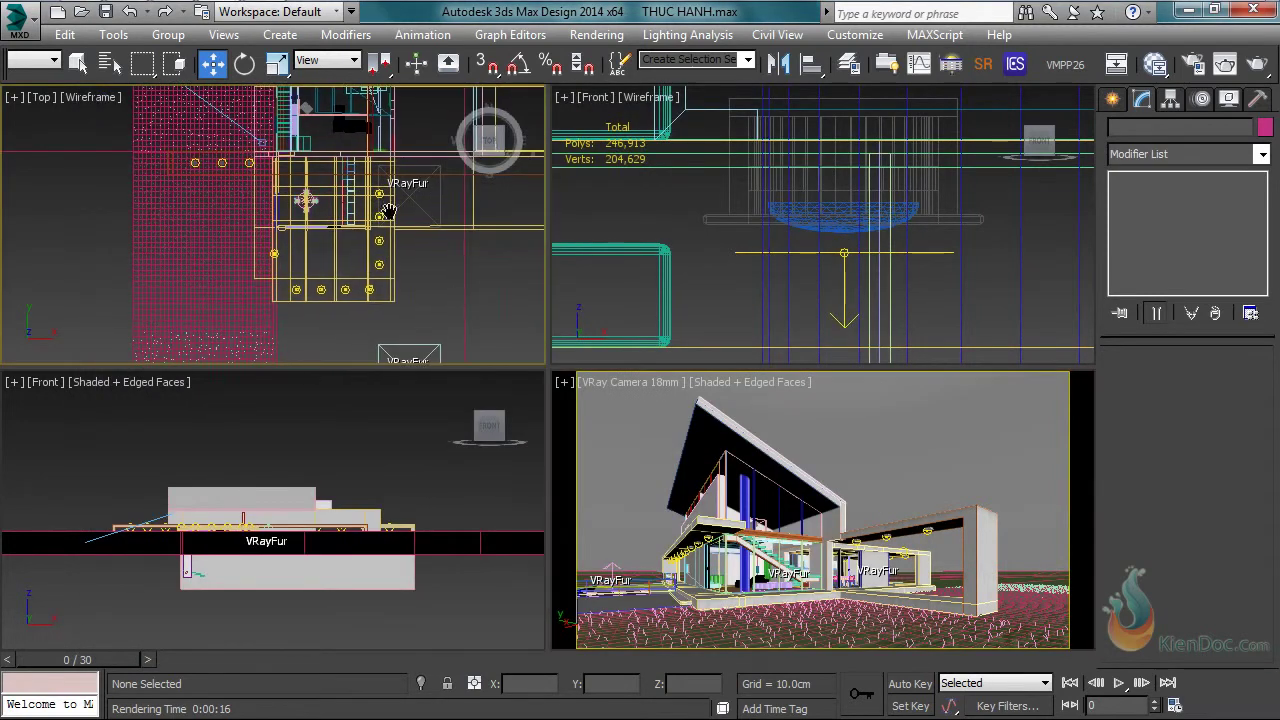
Step: Create a V-Ray plane light over the living room in the Top view, about 320 cm half-length and 274 cm half-width
scroll(311, 246, "up", 2)
middle_click_drag(317, 245, 350, 151)
key("alt+w")
scroll(905, 242, "up", 2)
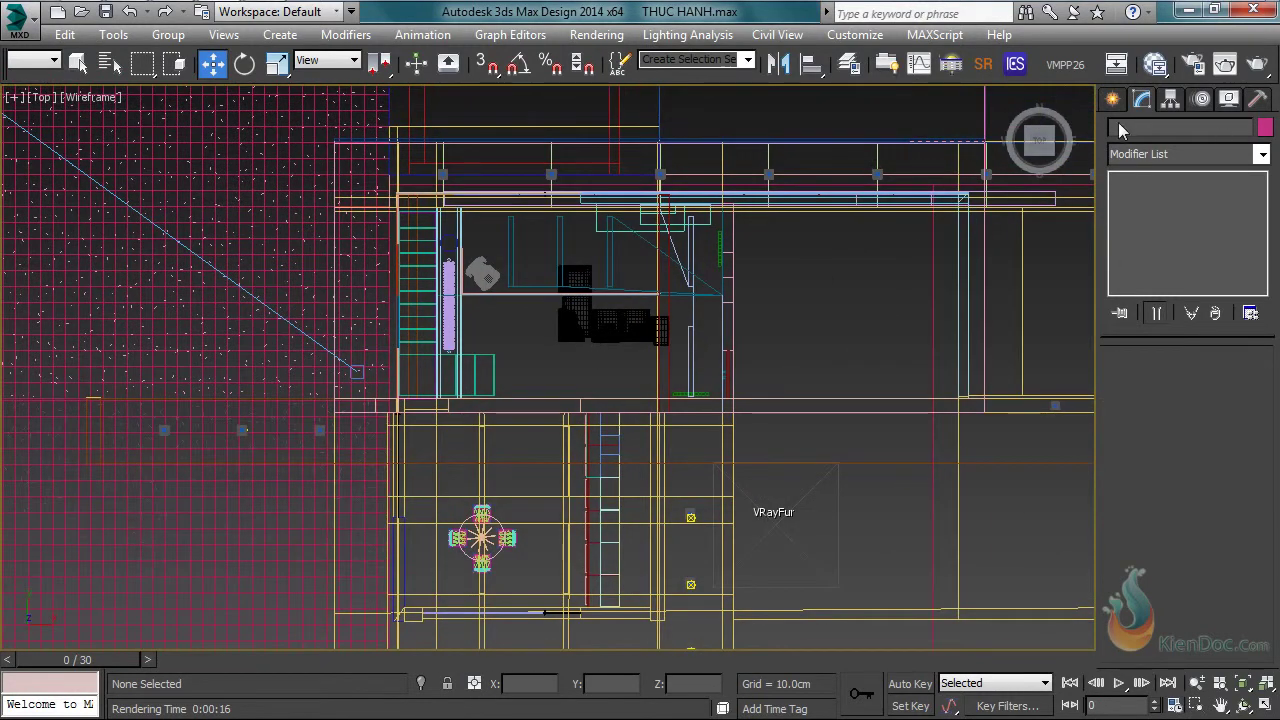
left_click(1113, 99)
left_click(1148, 227)
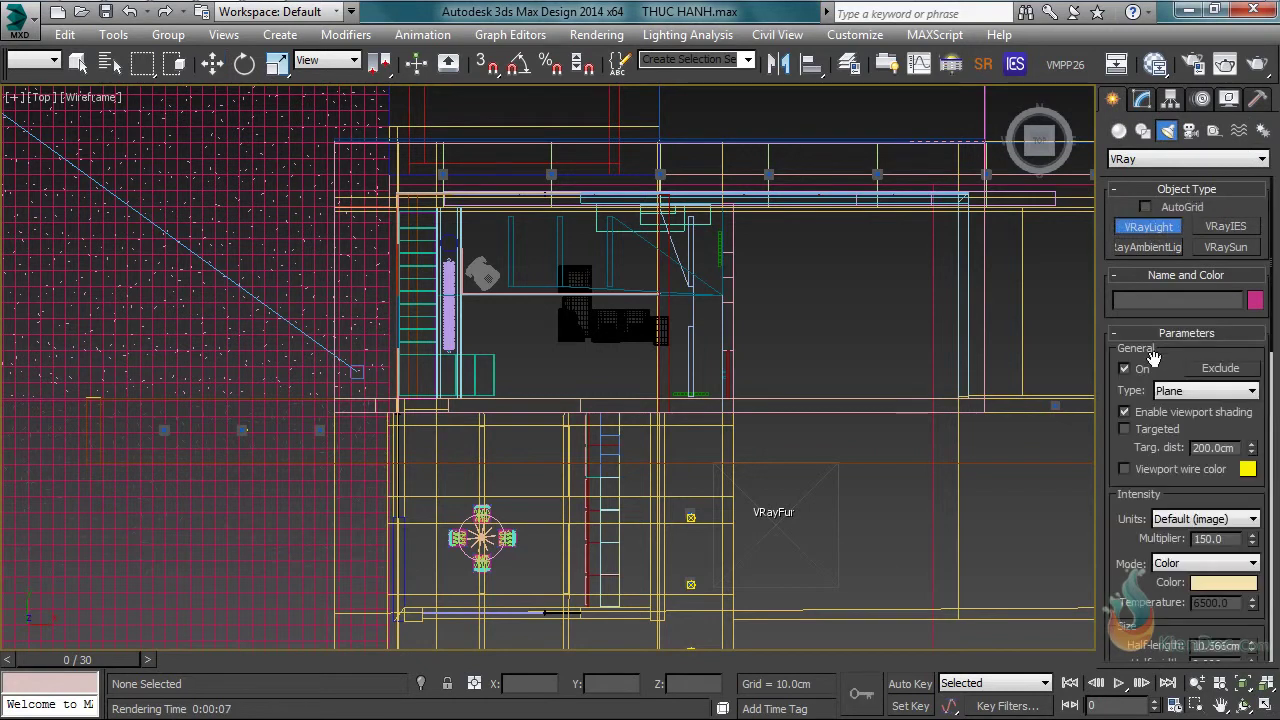
middle_click_drag(449, 257, 408, 197)
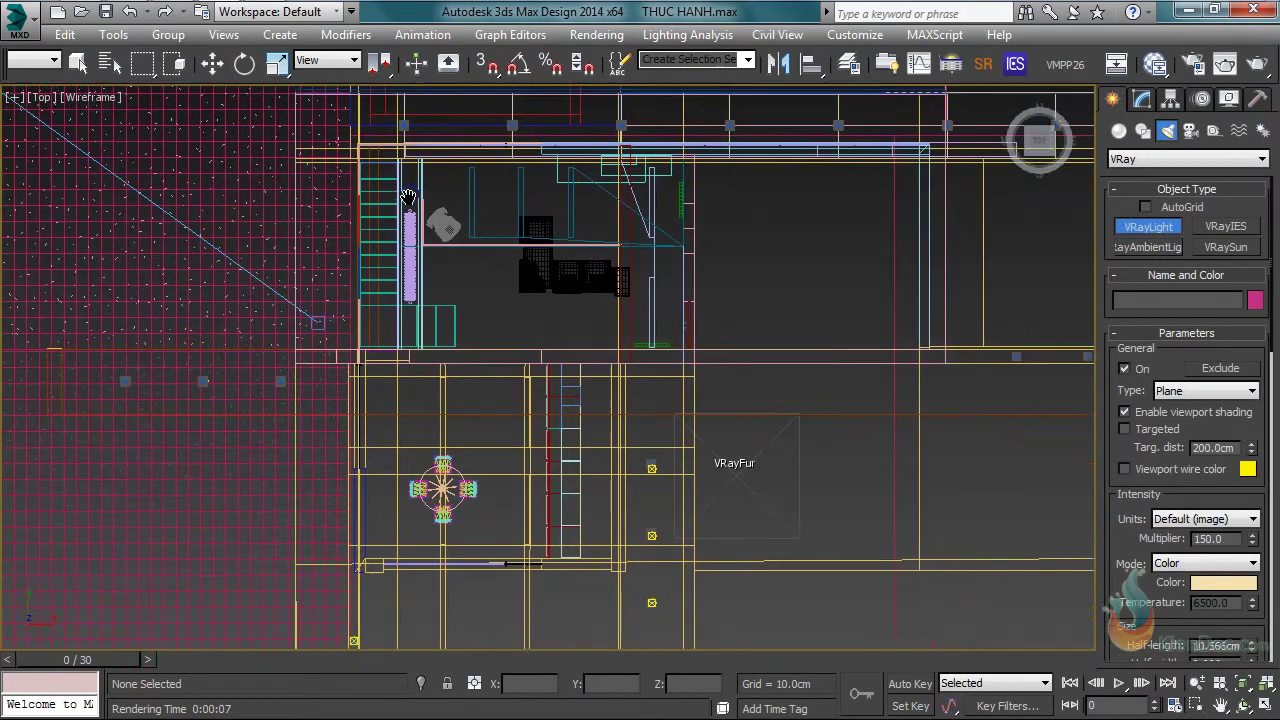
mouse_move(400, 158)
left_mouse_down()
mouse_move(428, 190)
mouse_move(543, 225)
mouse_move(614, 290)
mouse_move(623, 348)
left_mouse_up()
Step: Raise the living room plane light in the Front view to the ground-floor ceiling, at a Z of about 309 cm
key("w")
middle_click_drag(563, 337, 626, 345)
key("alt+w")
scroll(850, 260, "up", 8)
scroll(861, 300, "down", 8)
middle_click_drag(864, 300, 818, 293)
scroll(818, 293, "up", 5)
left_click_drag(737, 278, 744, 210)
Step: Copy the plane light as one instance to the upper floor at Z about 578 cm and tilt it about 18.5° around X
left_click(1141, 98)
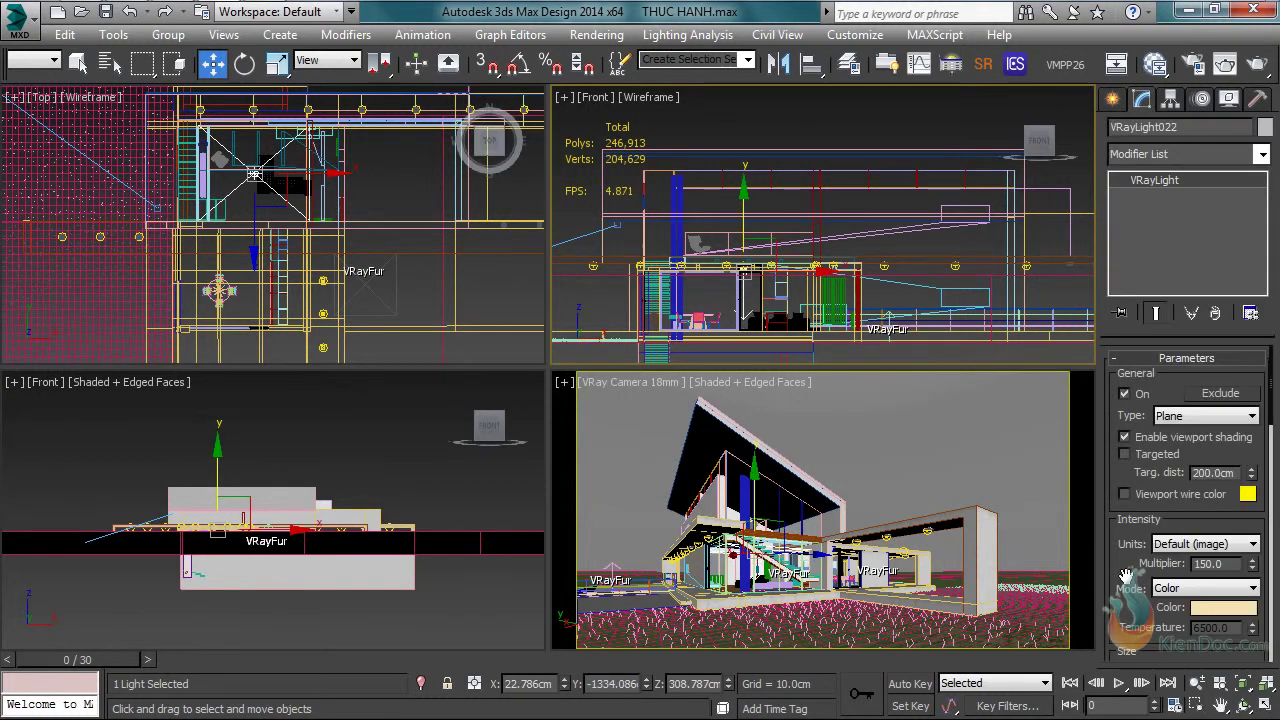
scroll(1122, 582, "down", 6)
left_click(765, 510)
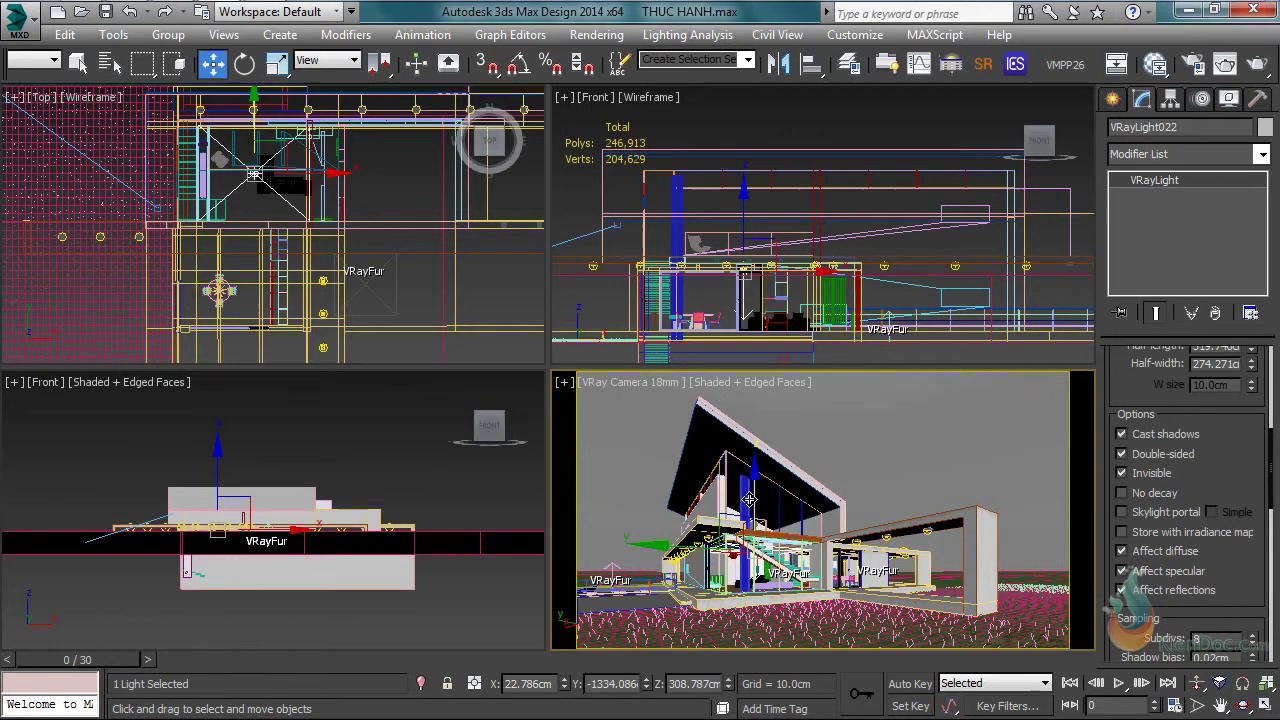
left_click_drag(749, 497, 765, 428)
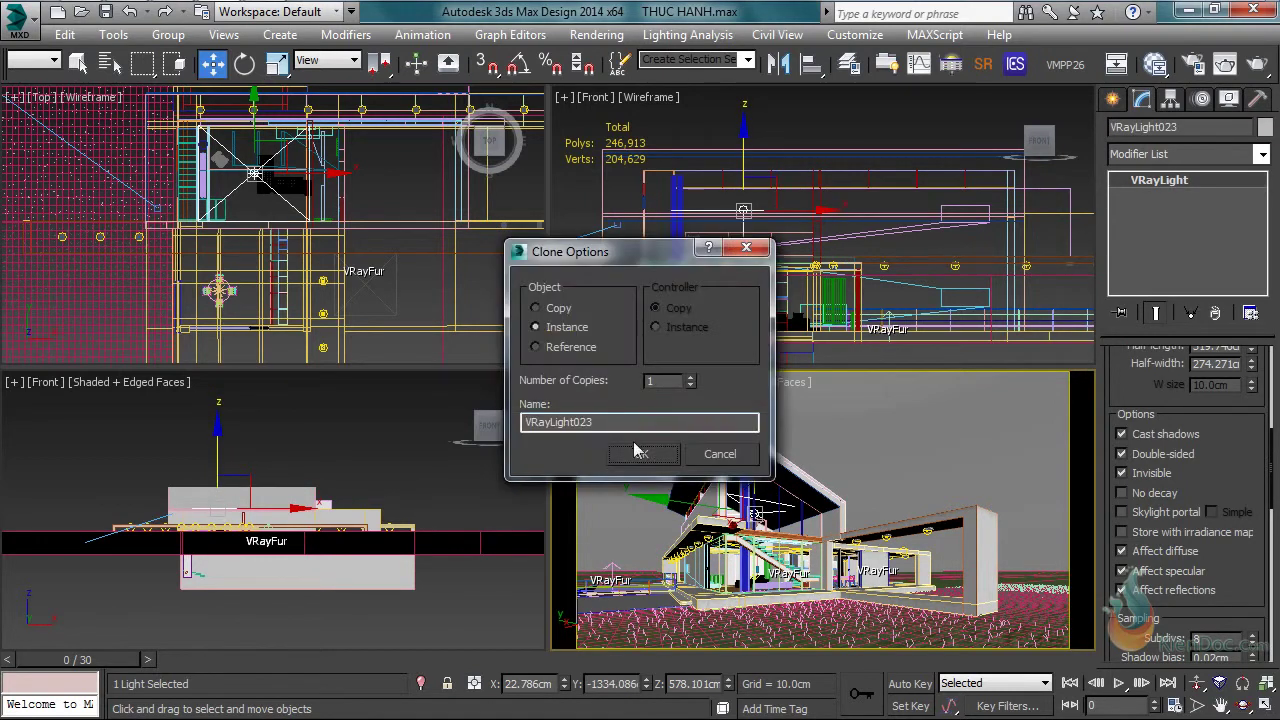
left_click(666, 460)
key("e")
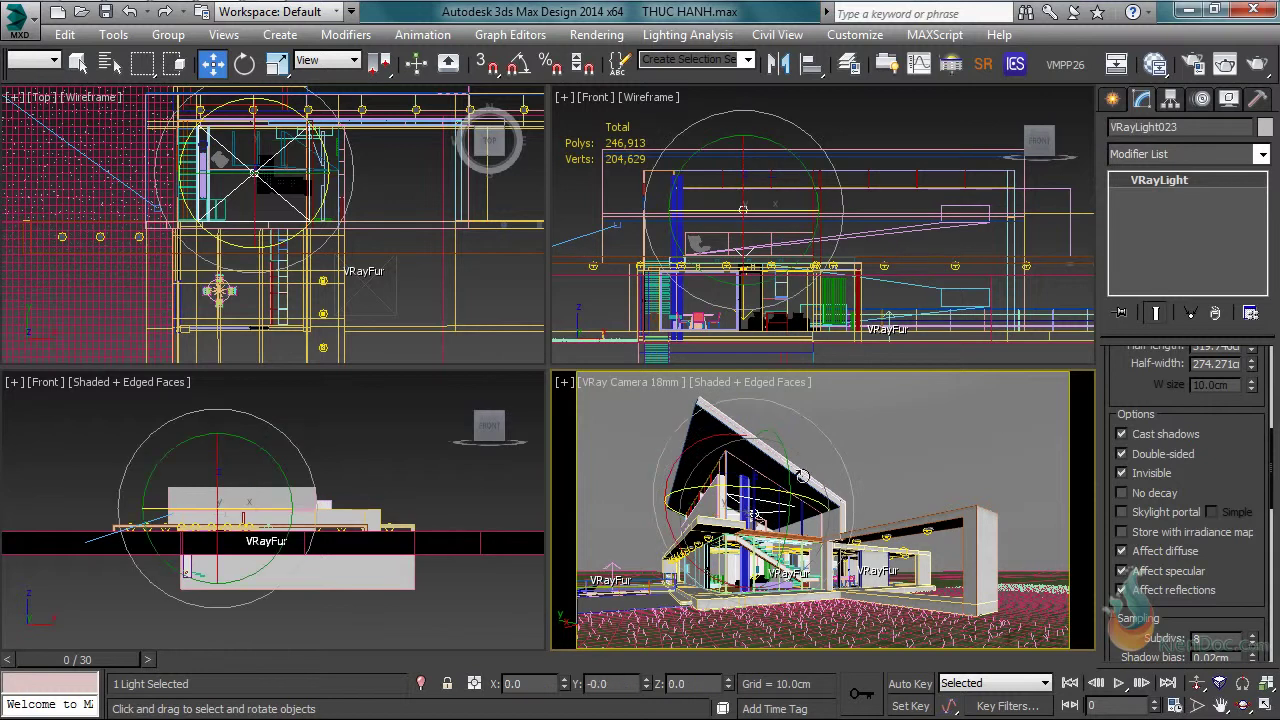
left_click_drag(664, 500, 678, 448)
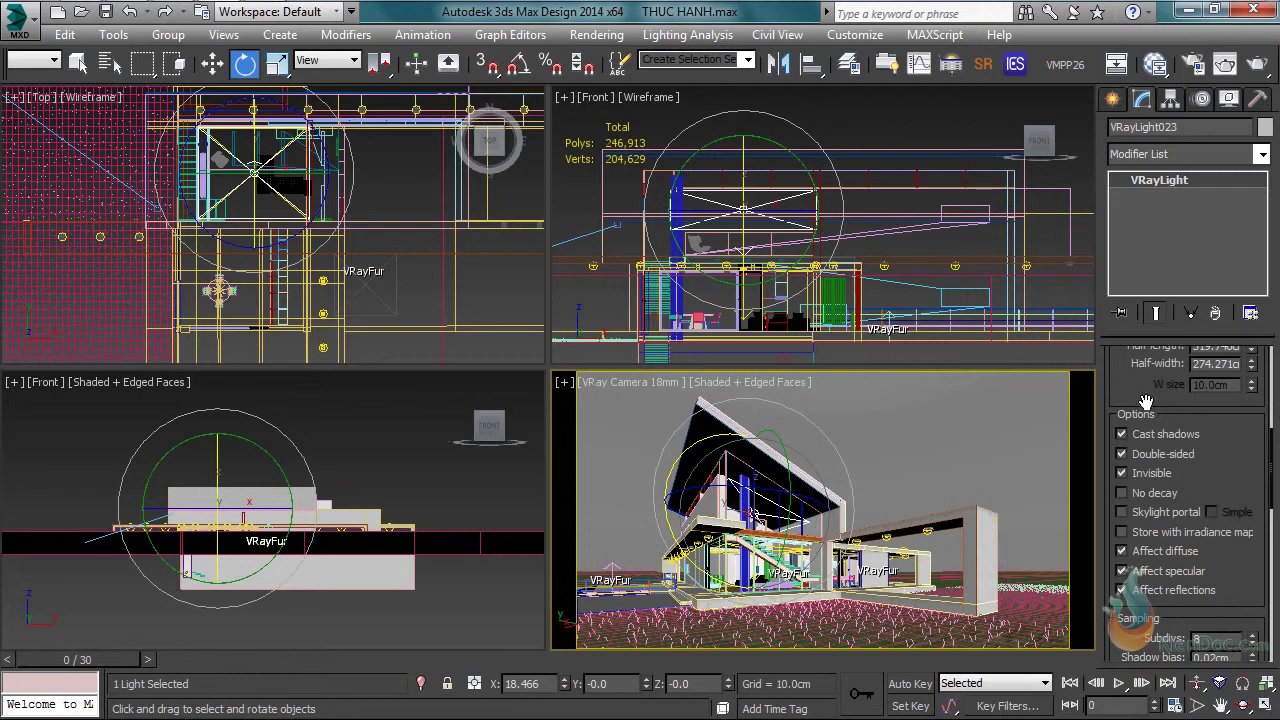
Step: Set the interior plane lights' multiplier to 50 and run a partial test render of the camera view
scroll(1148, 400, "up", 5)
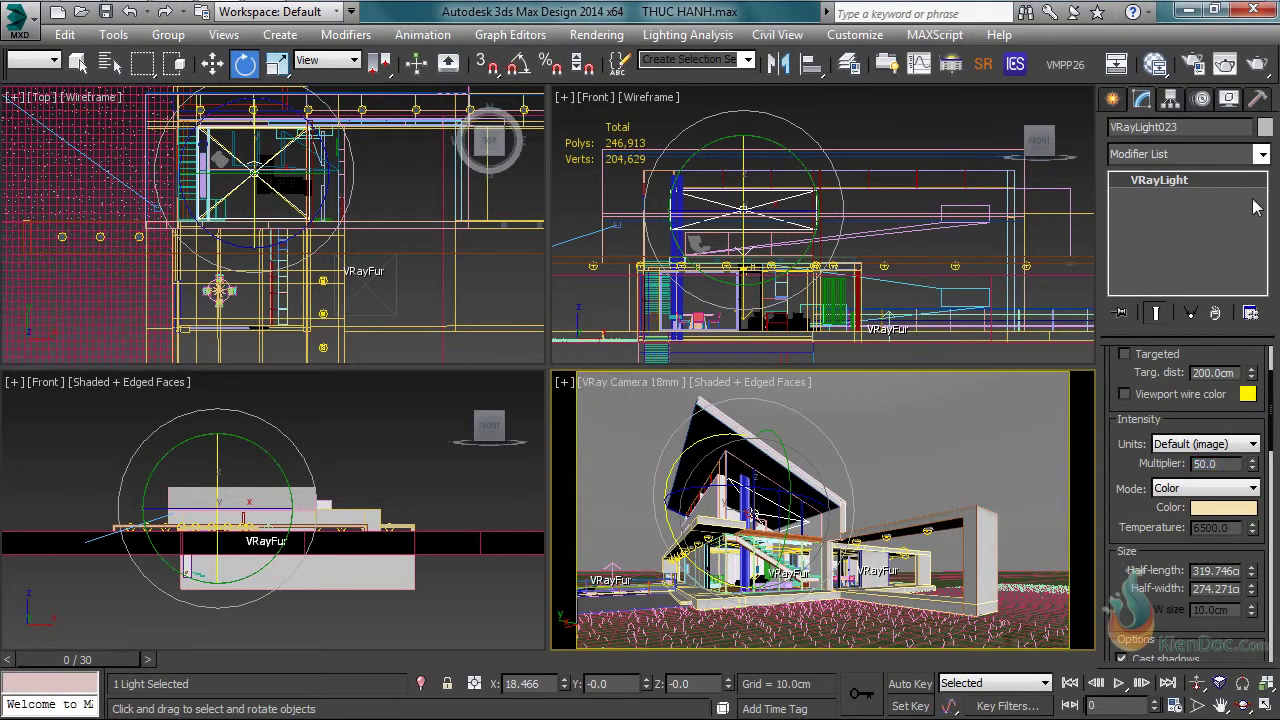
left_click(1257, 63)
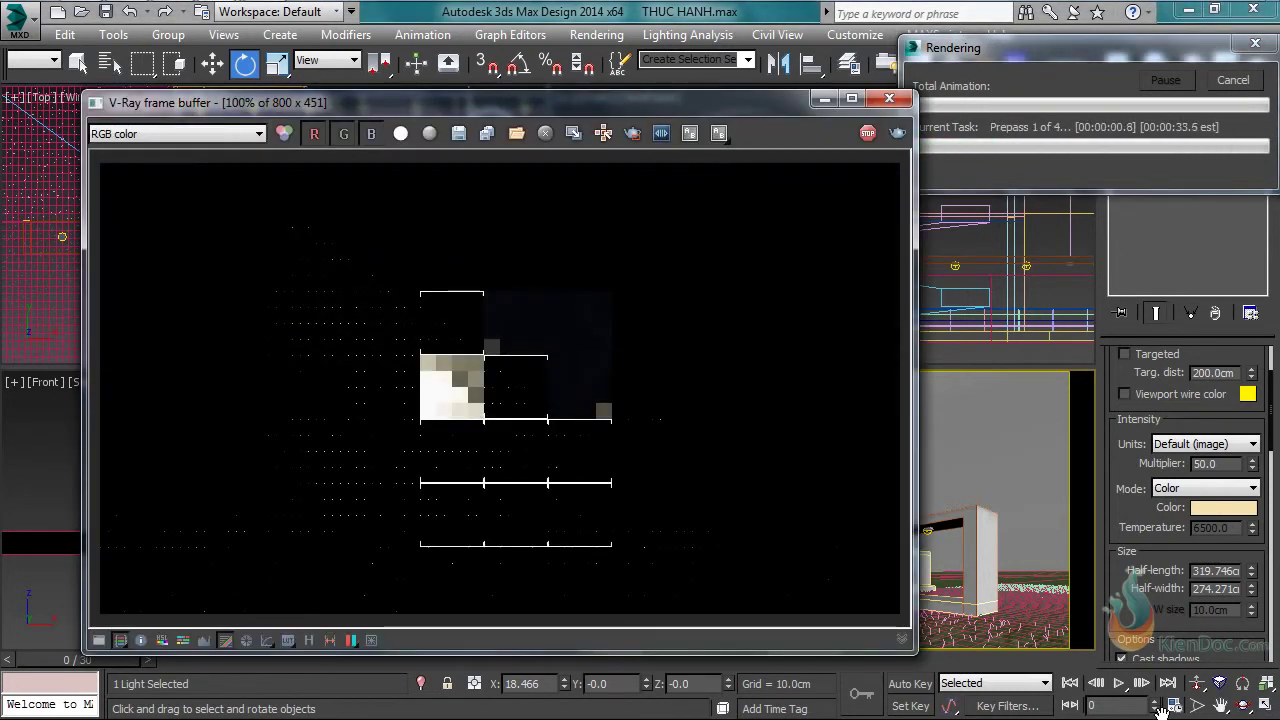
left_click(1236, 80)
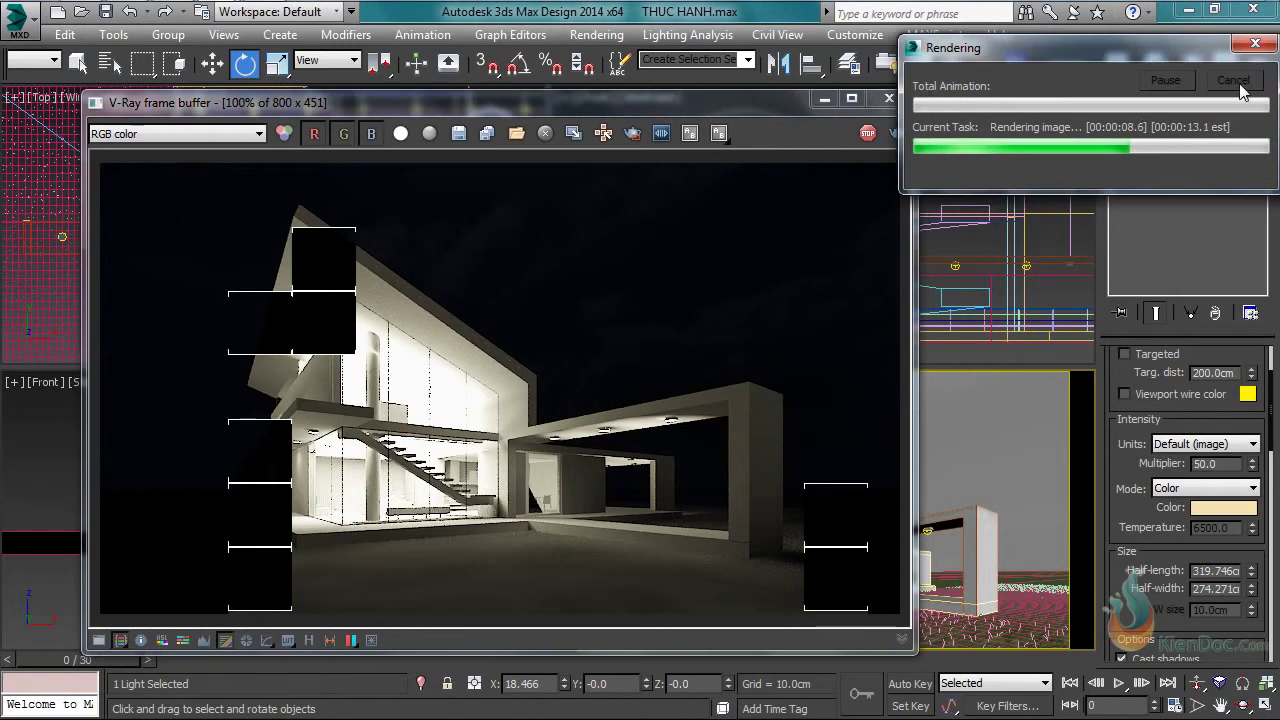
Step: Set the interior lights' multiplier to 5, render the camera view again and inspect the lit upper floor
double_click(1223, 464)
type("5")
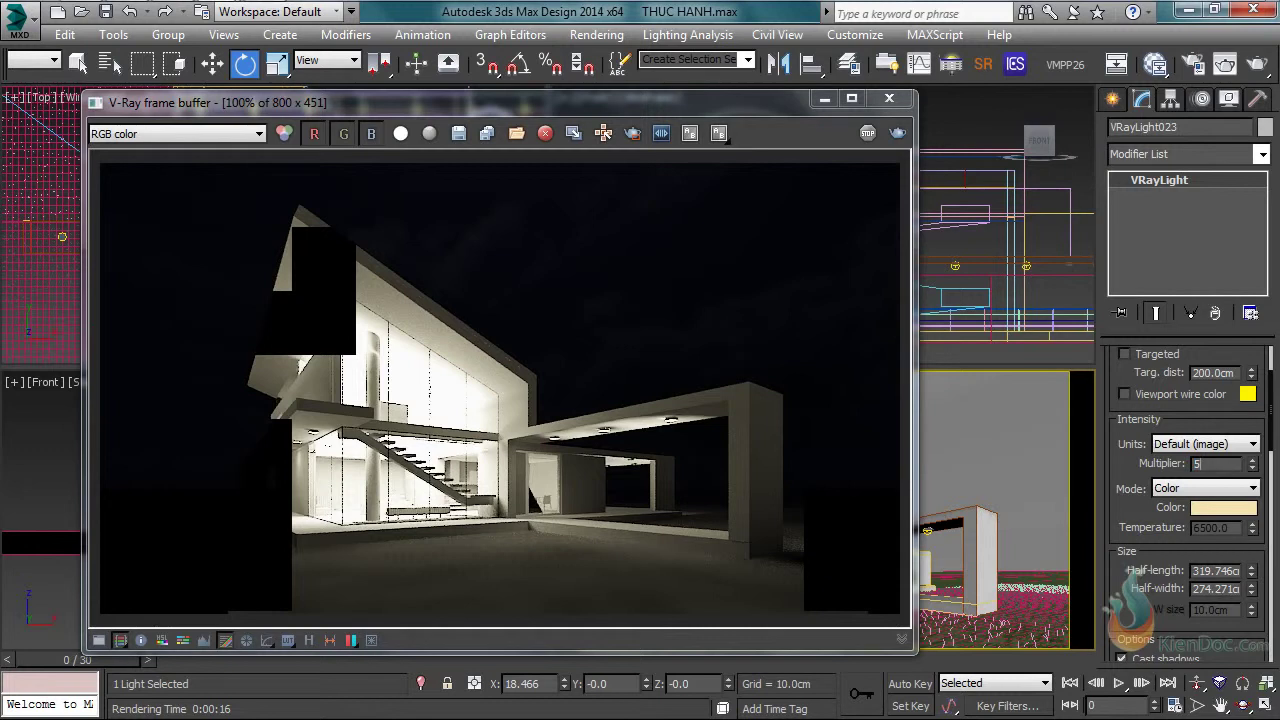
left_click(897, 133)
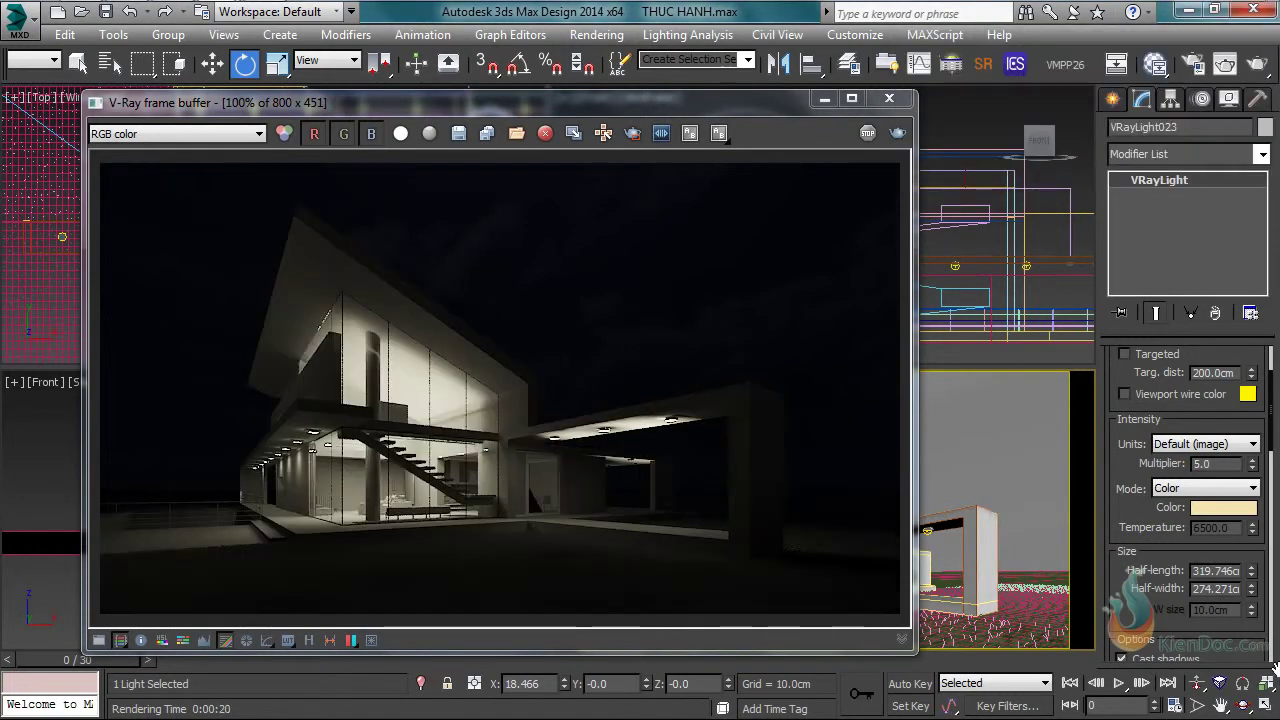
scroll(372, 358, "up", 1)
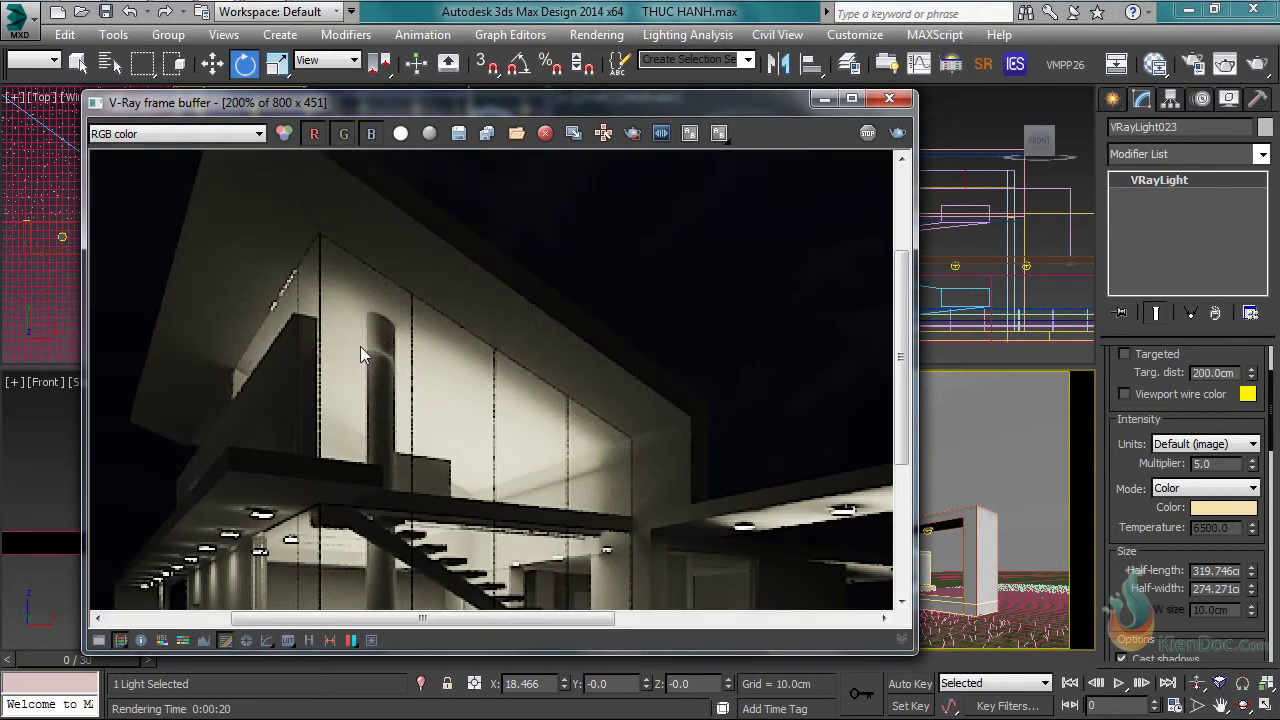
scroll(405, 374, "down", 2)
scroll(414, 388, "up", 1)
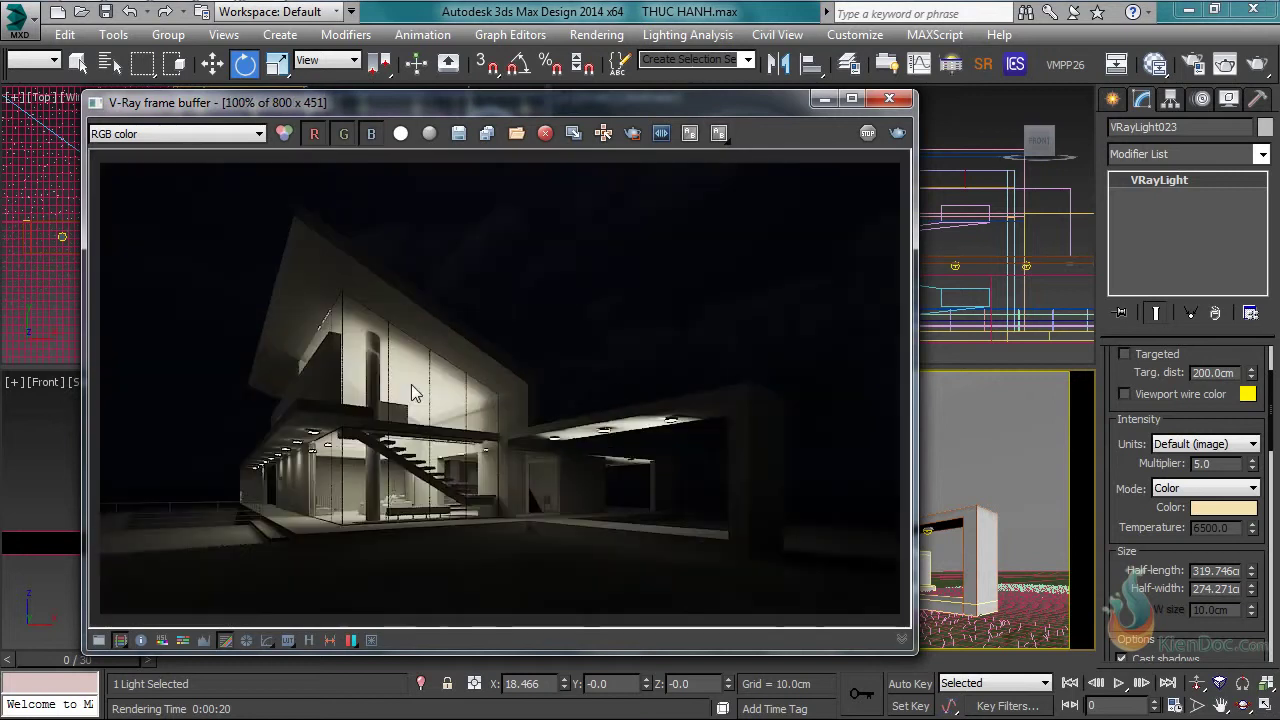
left_click(885, 106)
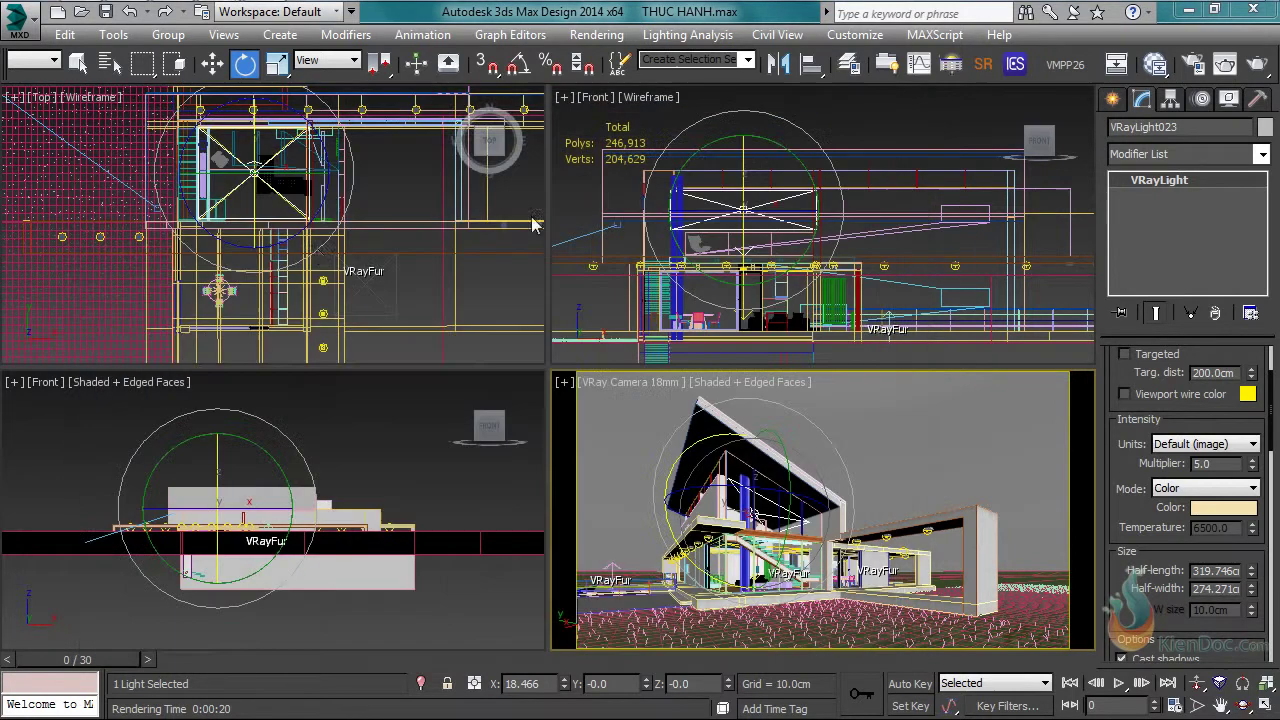
Step: Scale the upper-floor light to about 85% in X and reposition it to X about 88.5 cm and Z about 497.5 cm
left_click(212, 63)
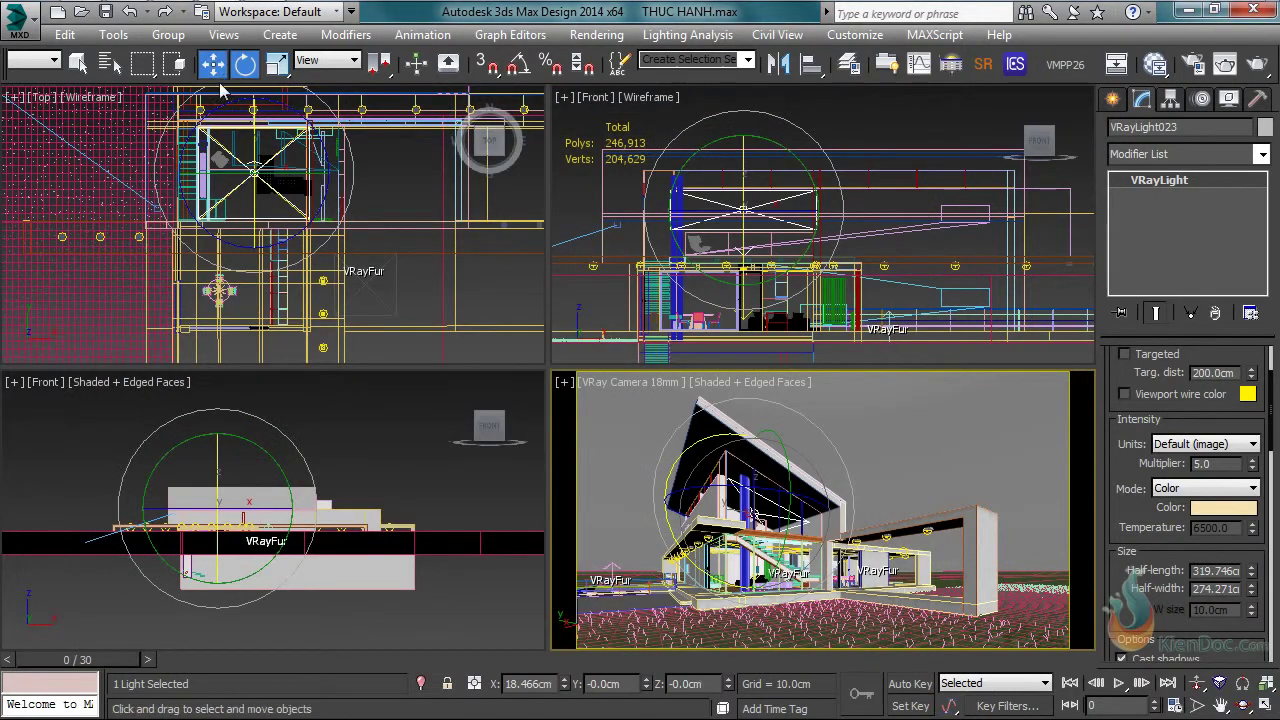
scroll(214, 96, "up", 3)
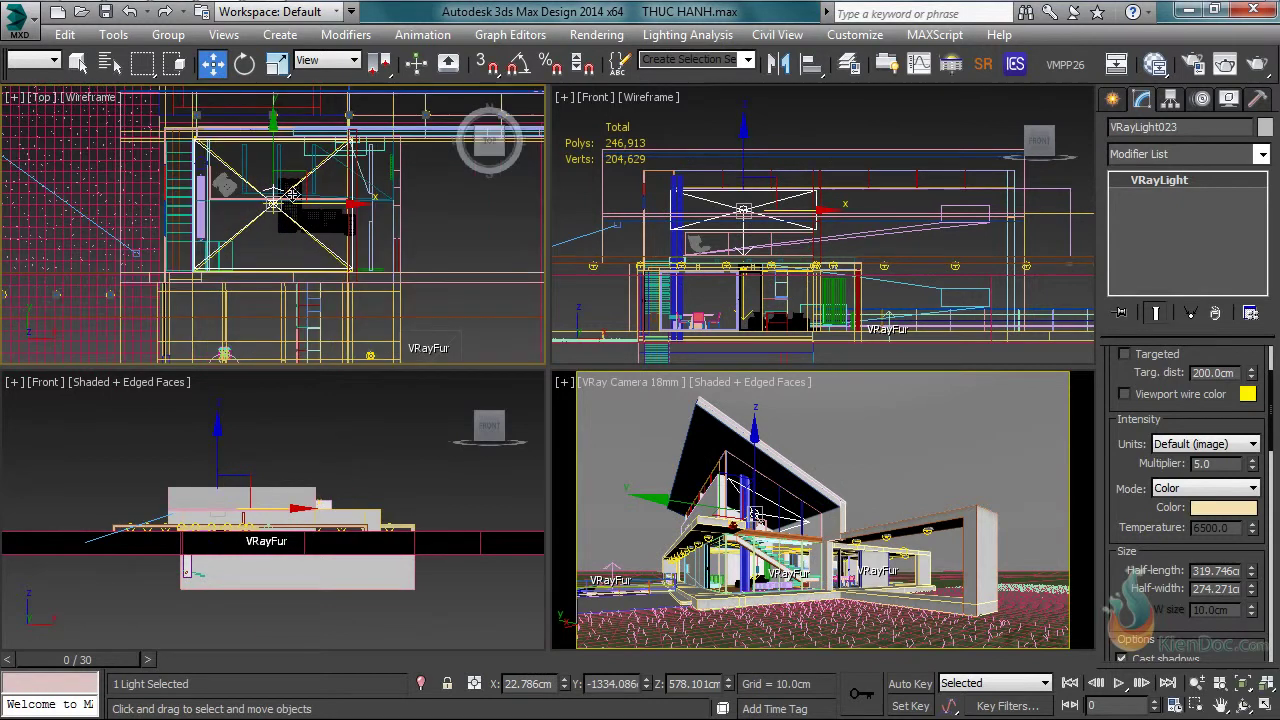
scroll(290, 193, "up", 2)
scroll(300, 200, "up", 1)
middle_click_drag(320, 210, 369, 236)
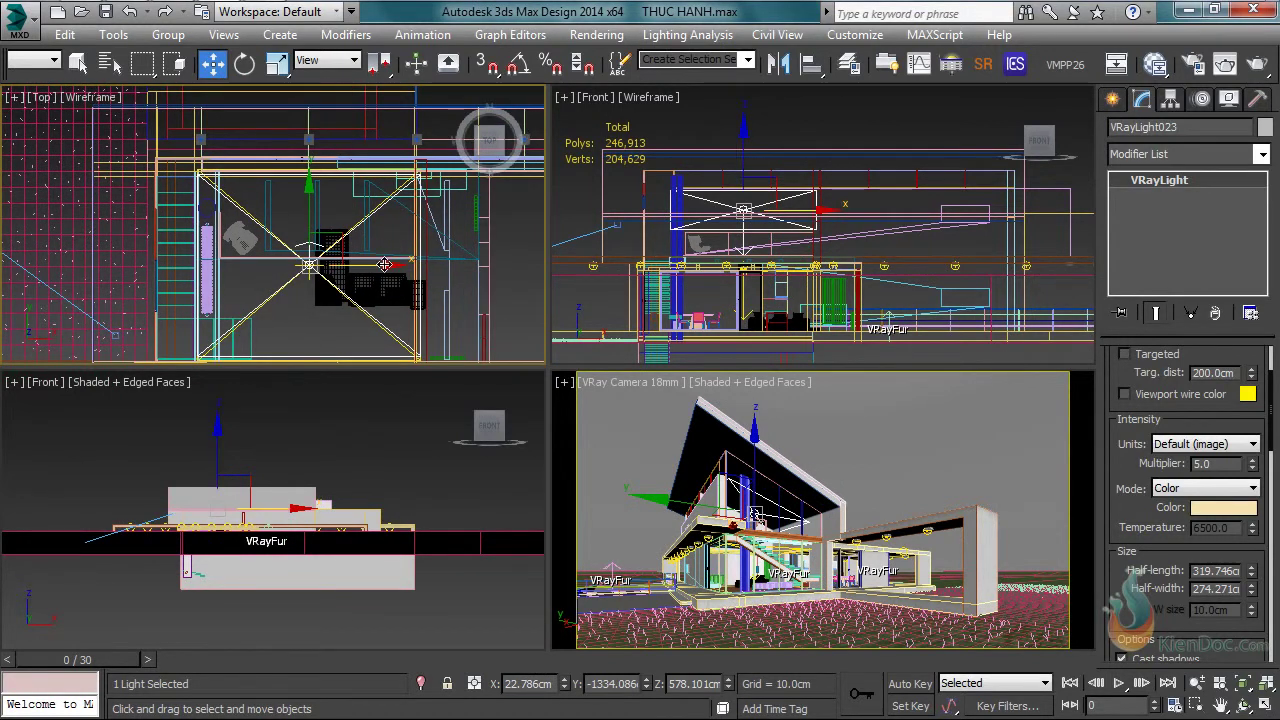
mouse_move(386, 265)
left_mouse_down()
mouse_move(414, 270)
mouse_move(389, 265)
left_mouse_up()
key("r")
key("r")
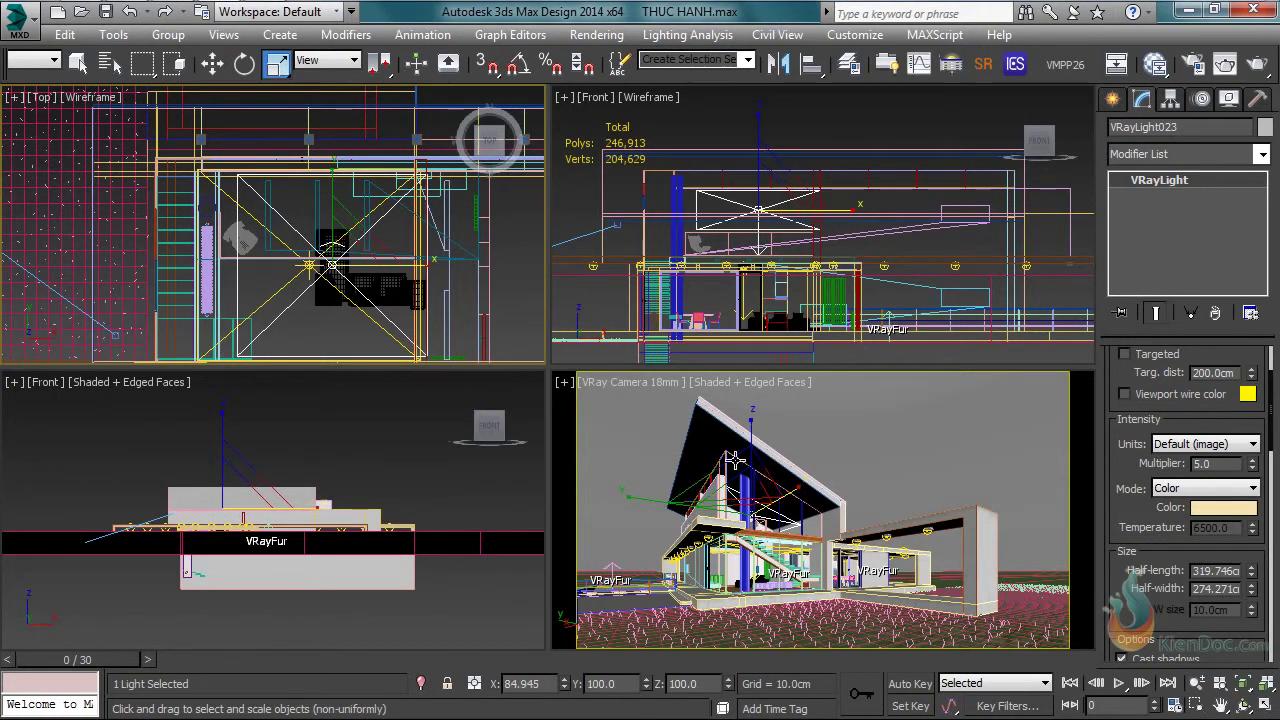
left_click(212, 63)
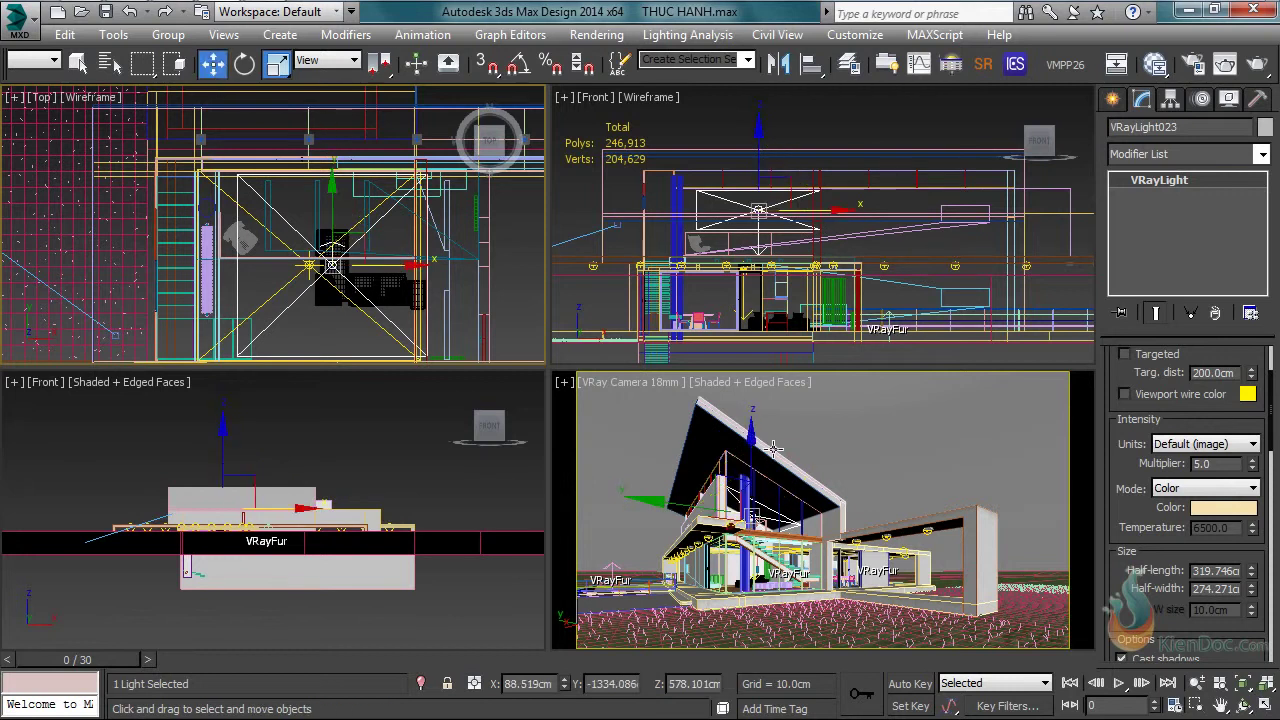
left_click_drag(752, 440, 752, 456)
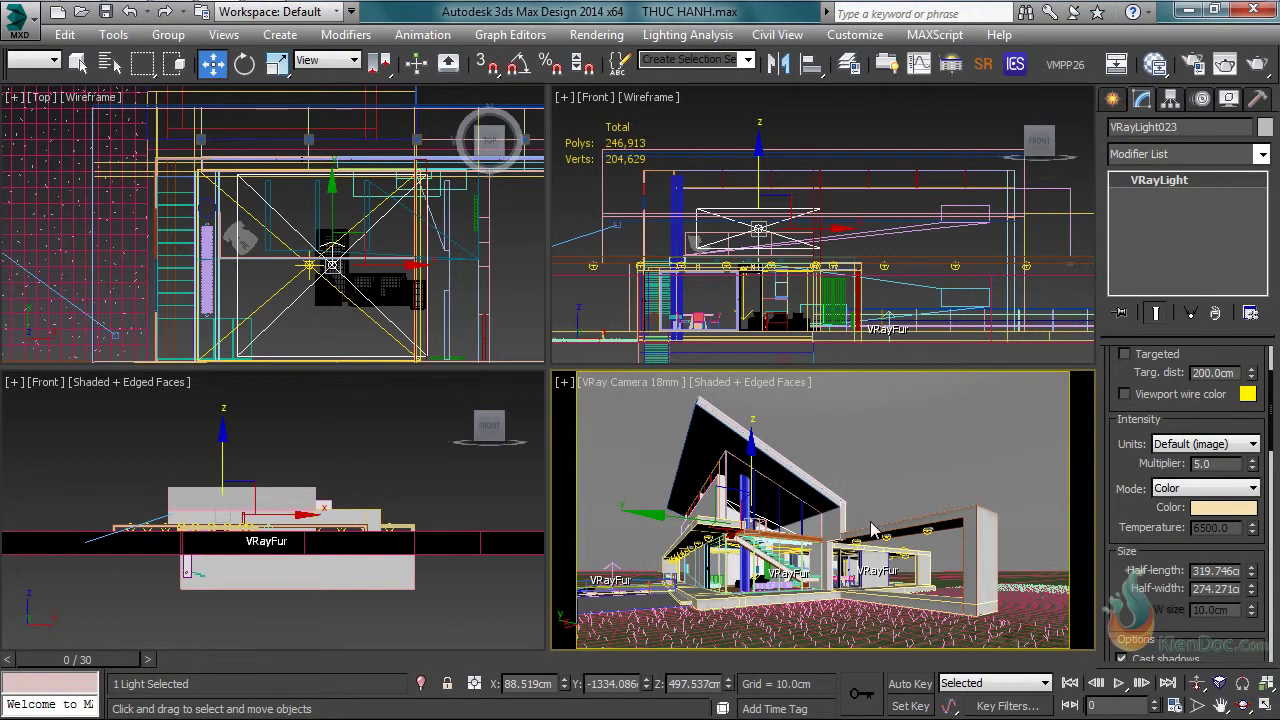
Step: Set the interior lights' multiplier to 3 and re-render the camera view in the V-Ray frame buffer
right_click(833, 433)
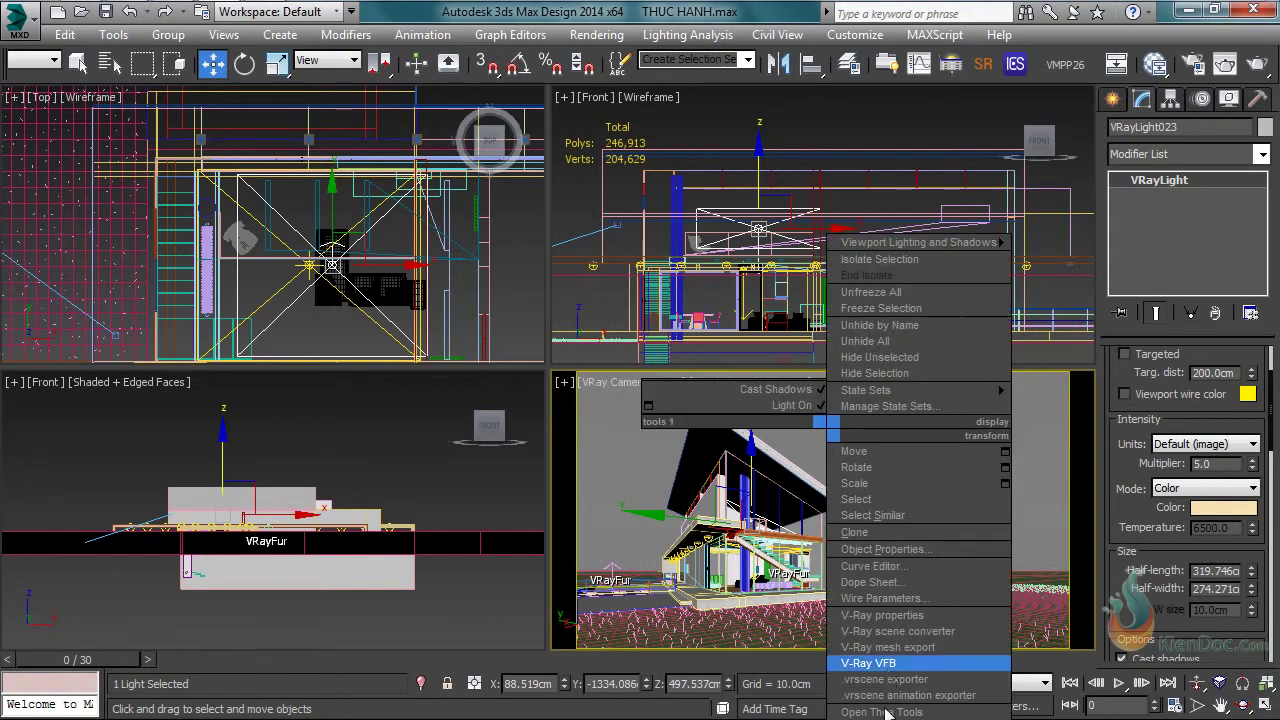
left_click(885, 663)
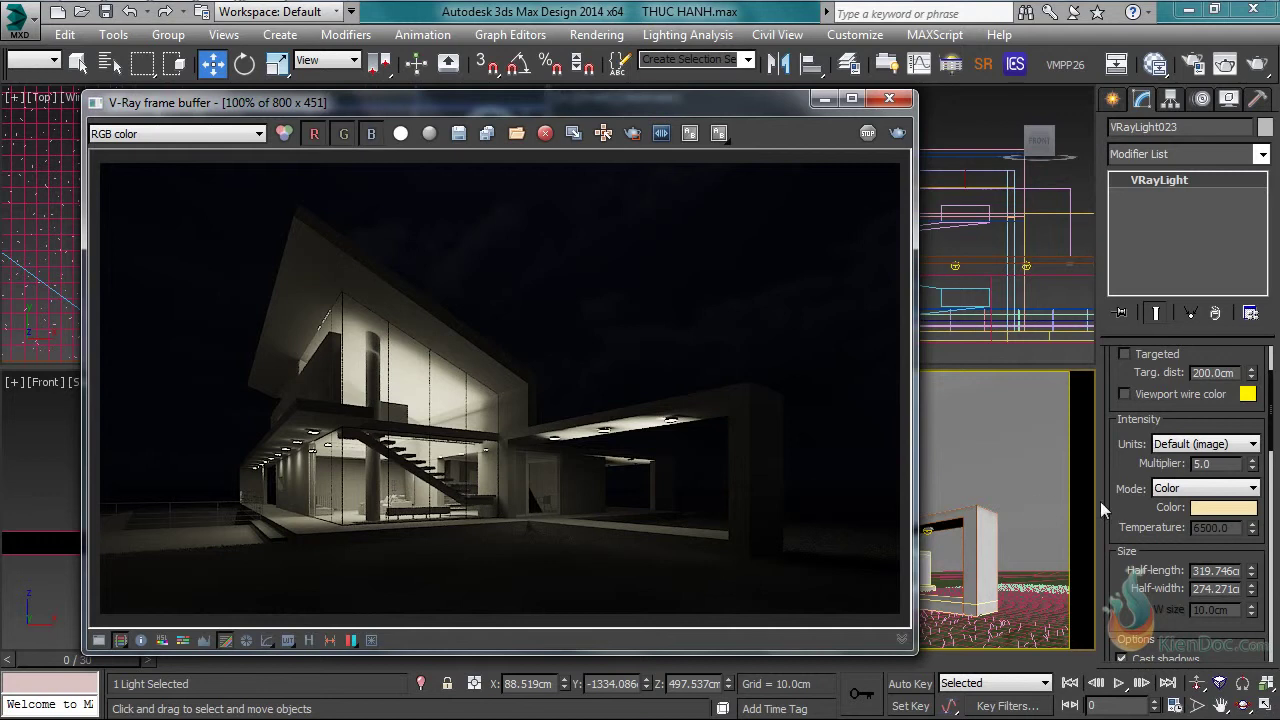
left_click_drag(1220, 466, 1185, 463)
type("3")
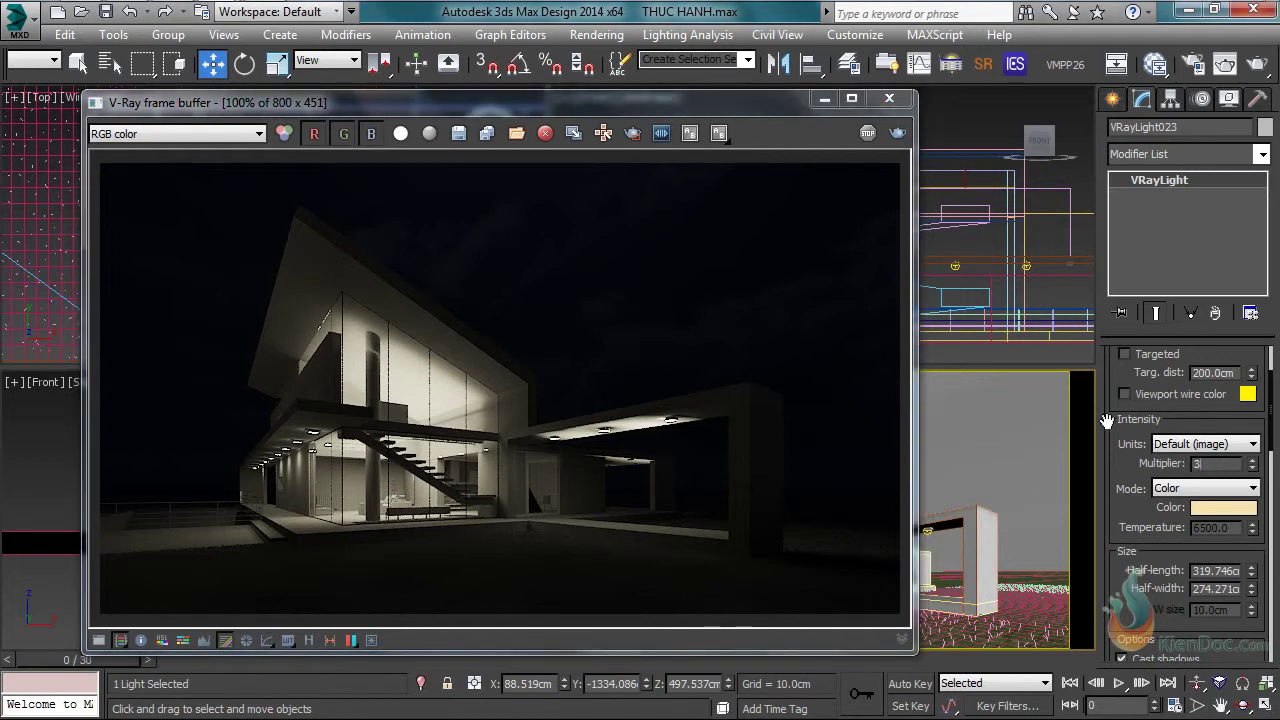
left_click(898, 135)
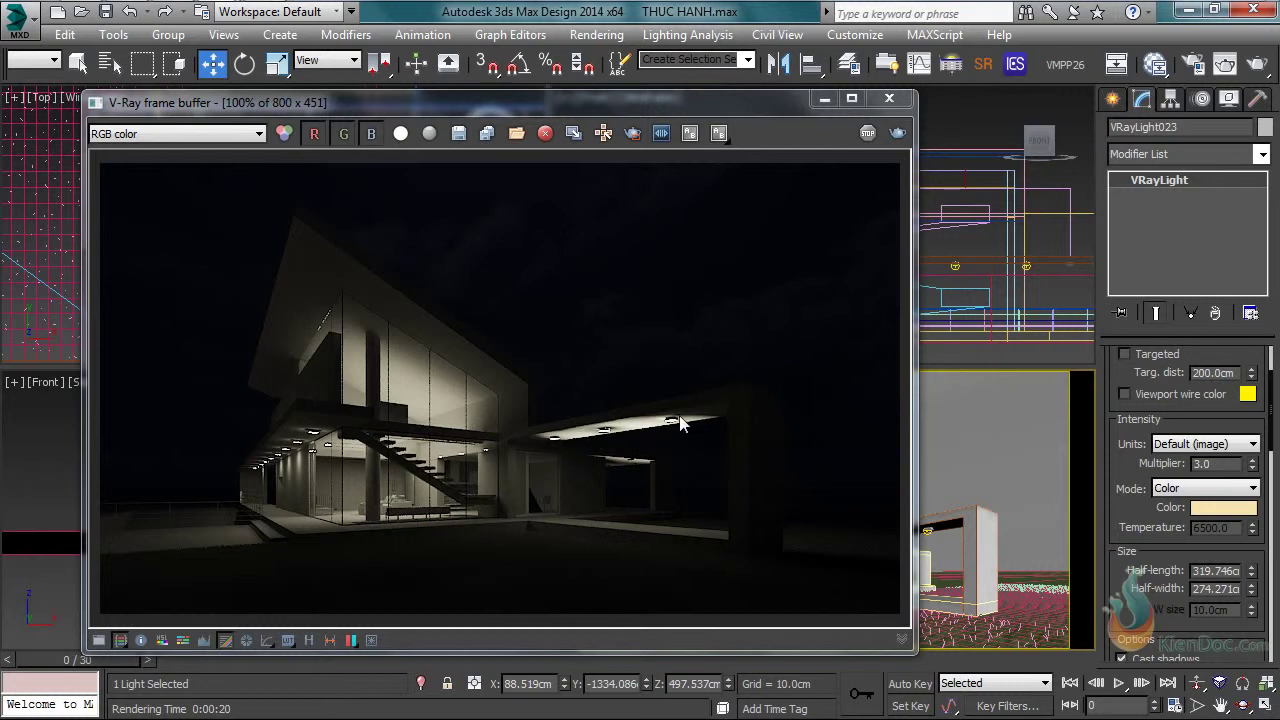
Step: Limit selection to lights, select the V-Ray light of the outermost downlight under the long canopy, and frame it in a perspective view
left_click(886, 103)
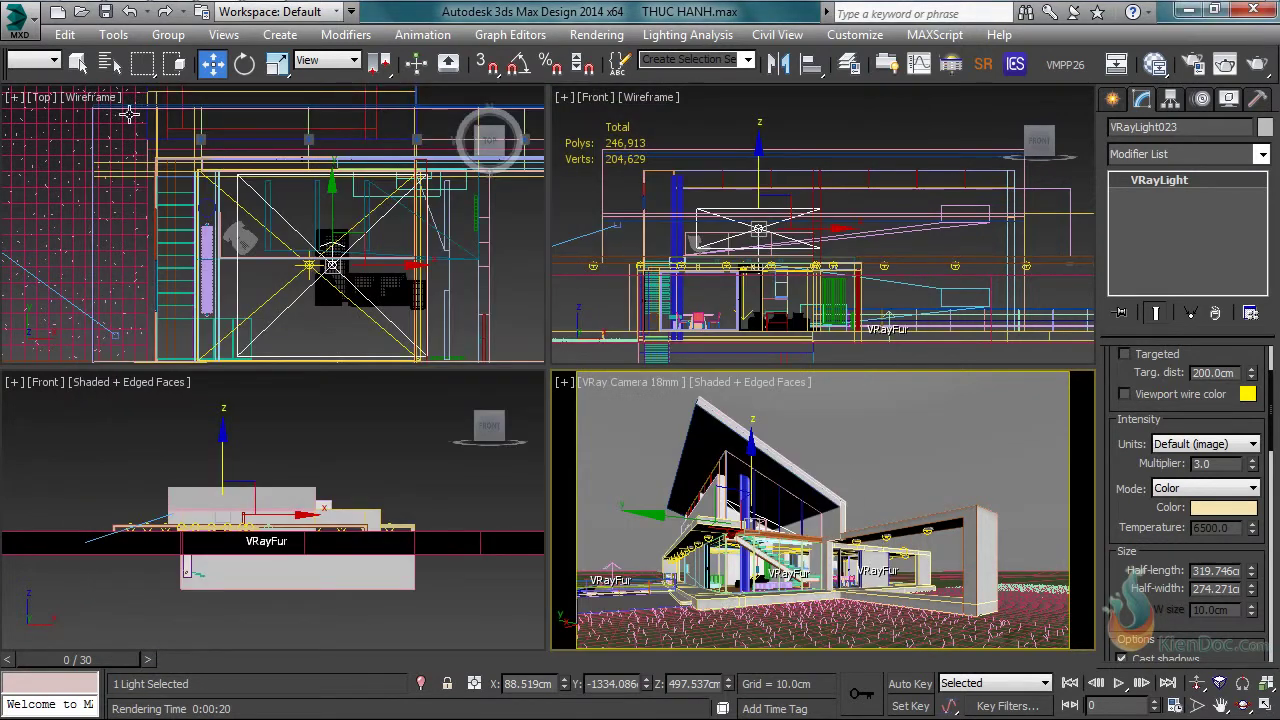
left_click(40, 62)
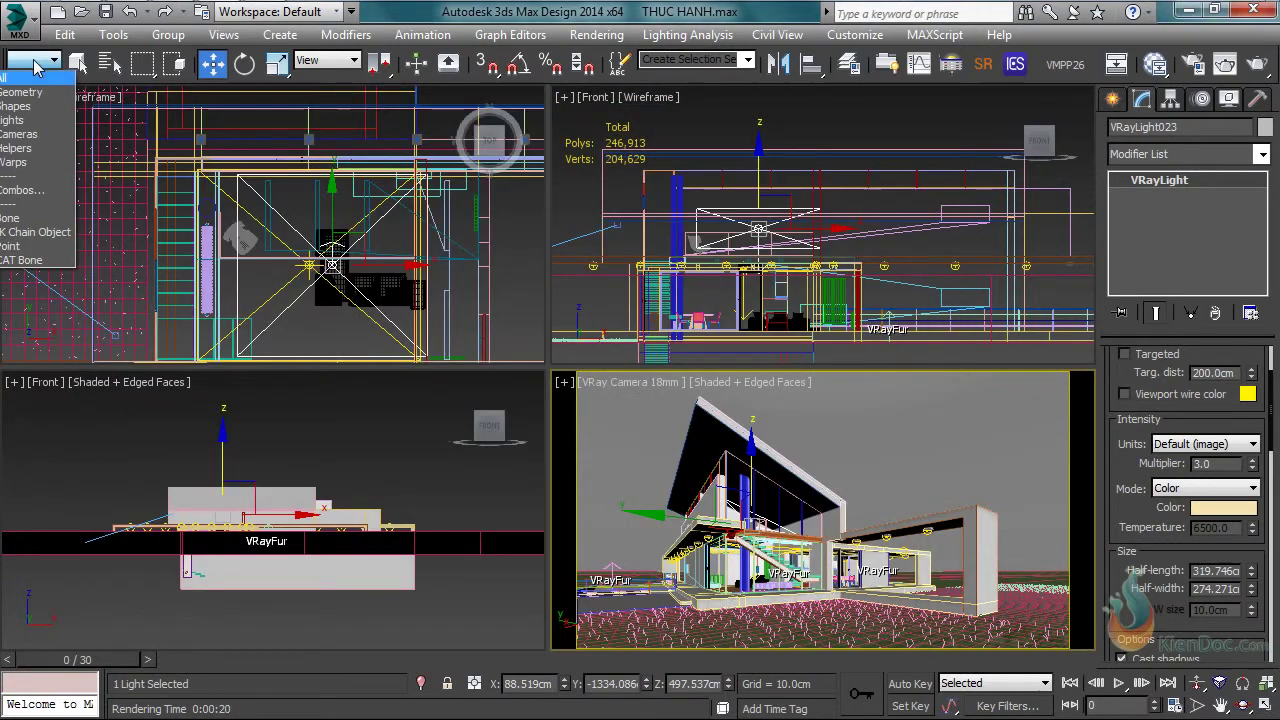
left_click(25, 119)
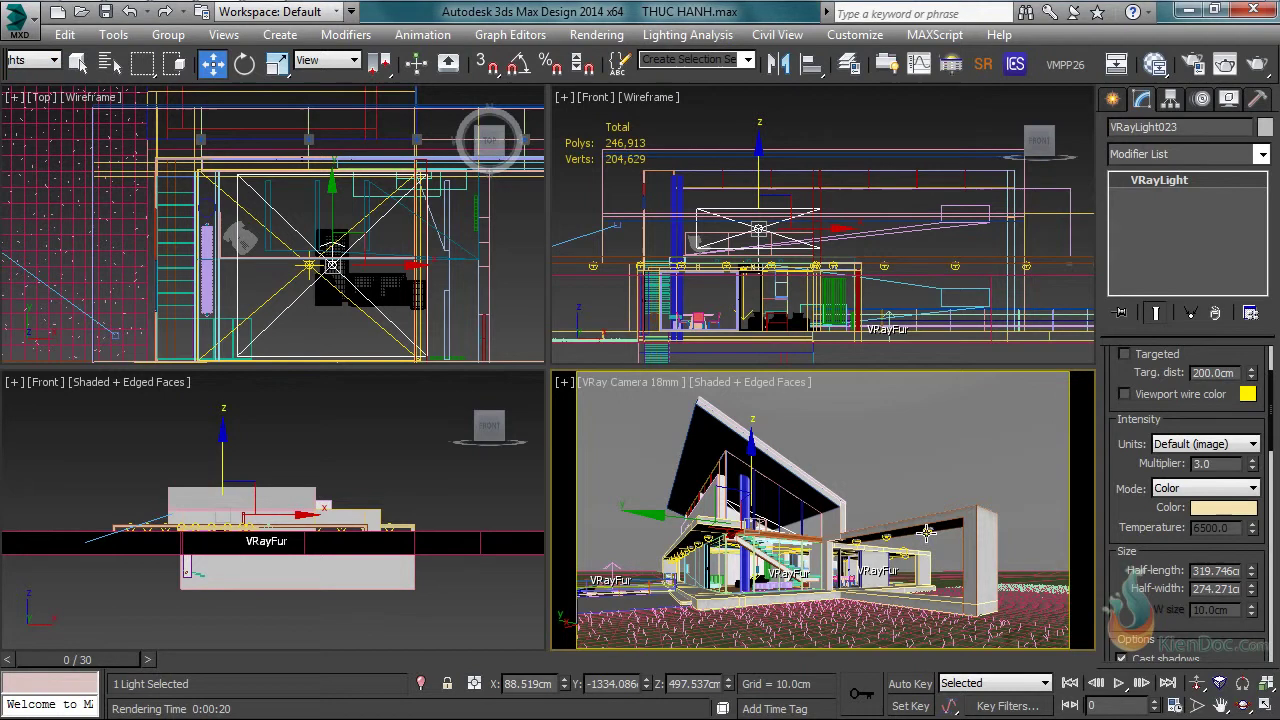
left_click(928, 550)
key("p")
key("z")
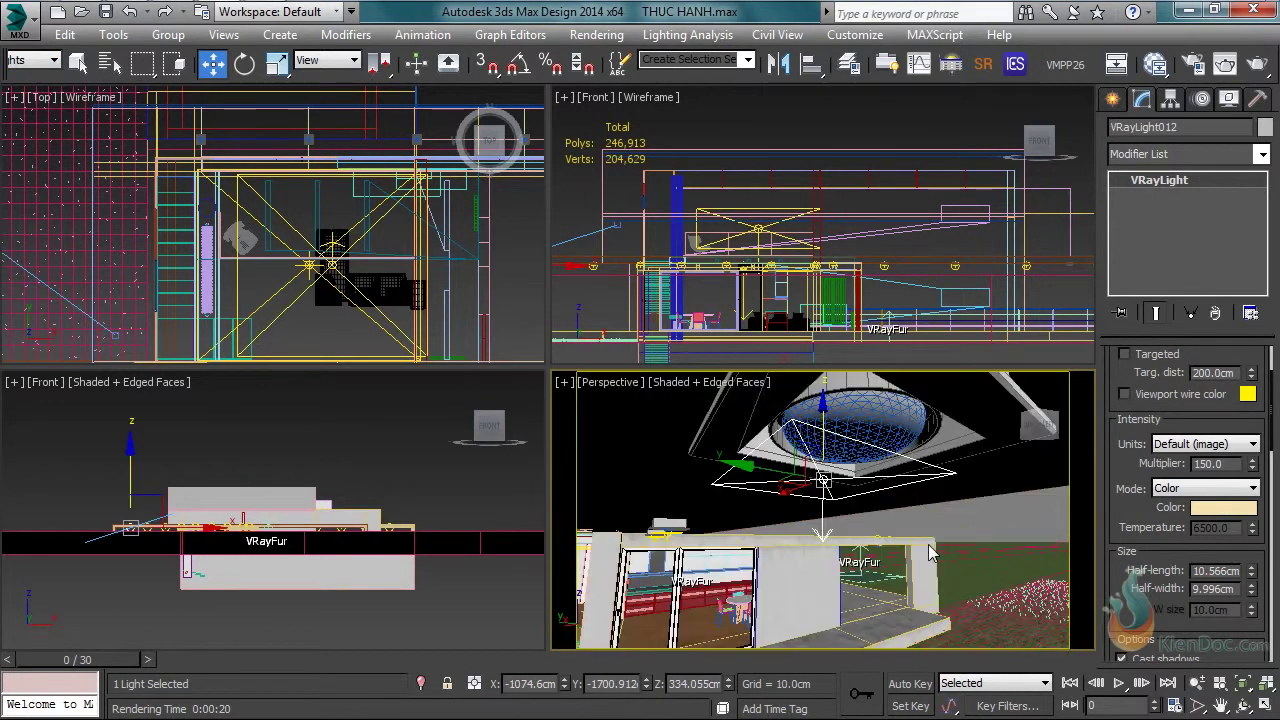
Step: View the downlight close up in a maximized perspective view, reset the selection filter to All and select the fixture's bulb group
key("alt+w")
middle_click_drag(677, 323, 420, 309, "alt")
scroll(531, 300, "up", 10)
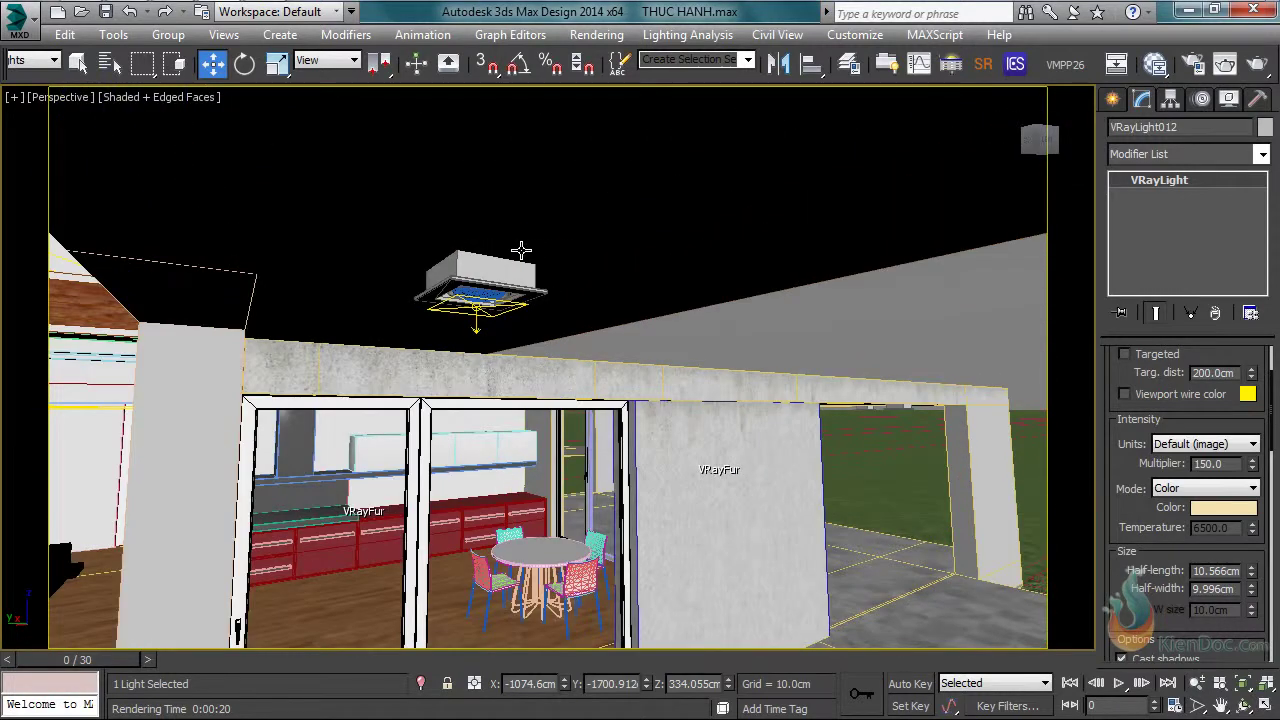
scroll(531, 265, "down", 10)
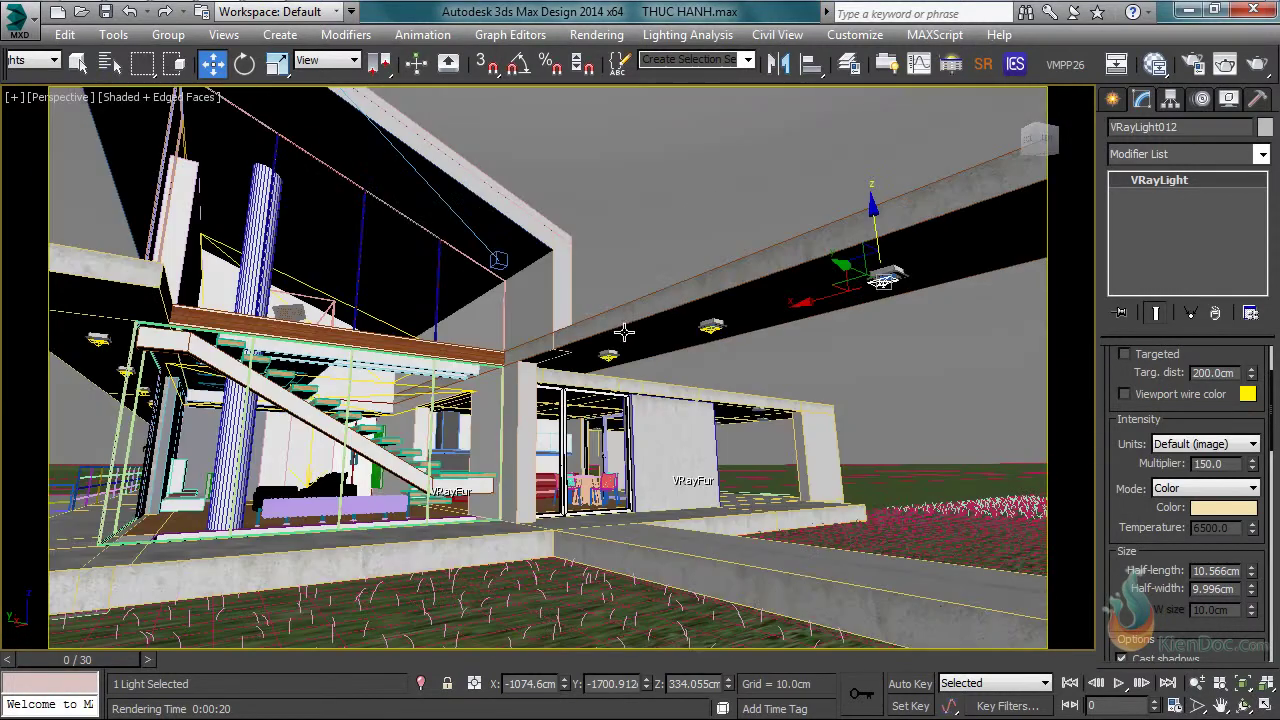
scroll(417, 354, "up", 5)
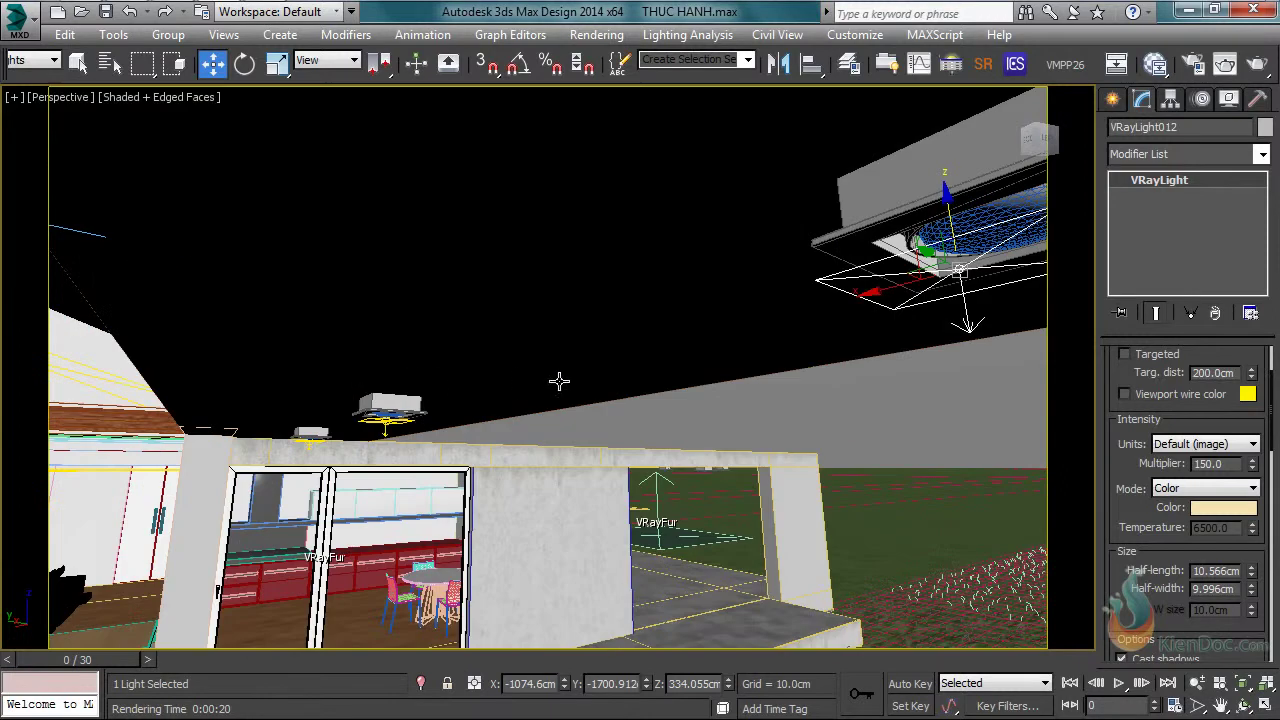
key("z")
left_click(18, 61)
left_click(22, 82)
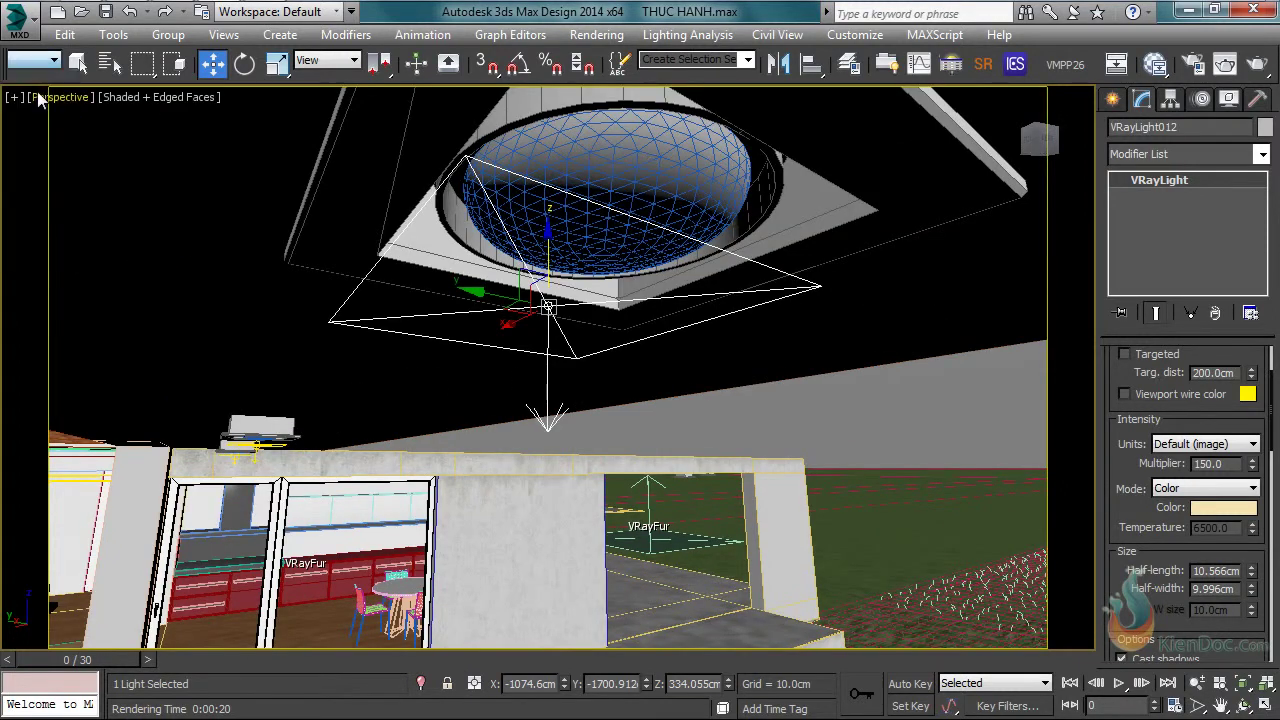
left_click(637, 174)
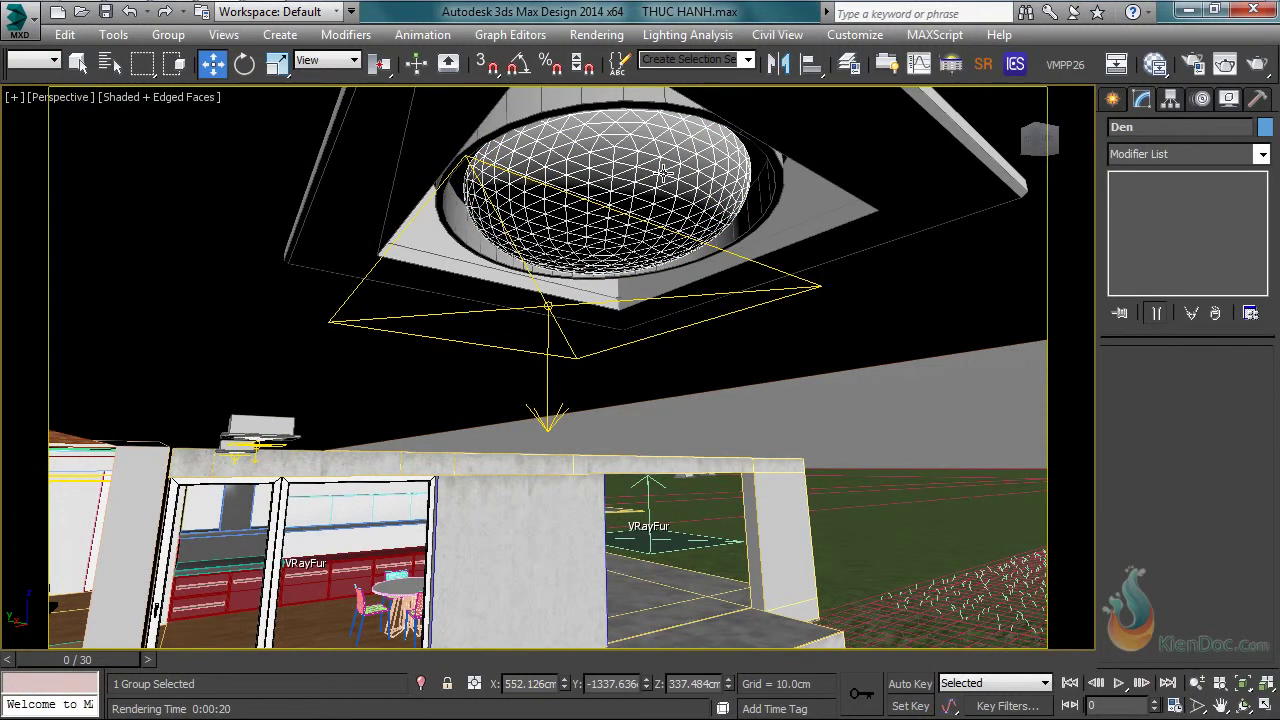
Step: Create a VRayLightMtl with multiplier 10 and enable Emit light on back side, Compensate camera exposure and Multiply color by opacity
key("m")
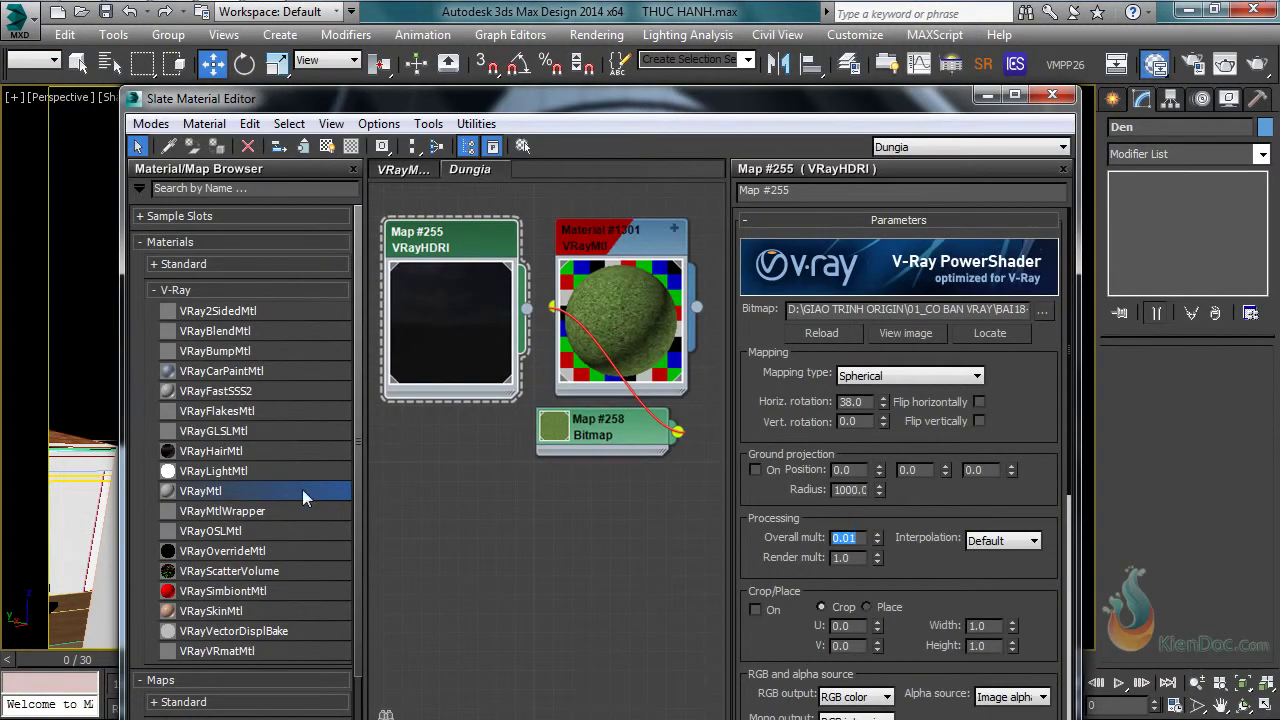
left_click_drag(191, 473, 619, 518)
double_click(594, 510)
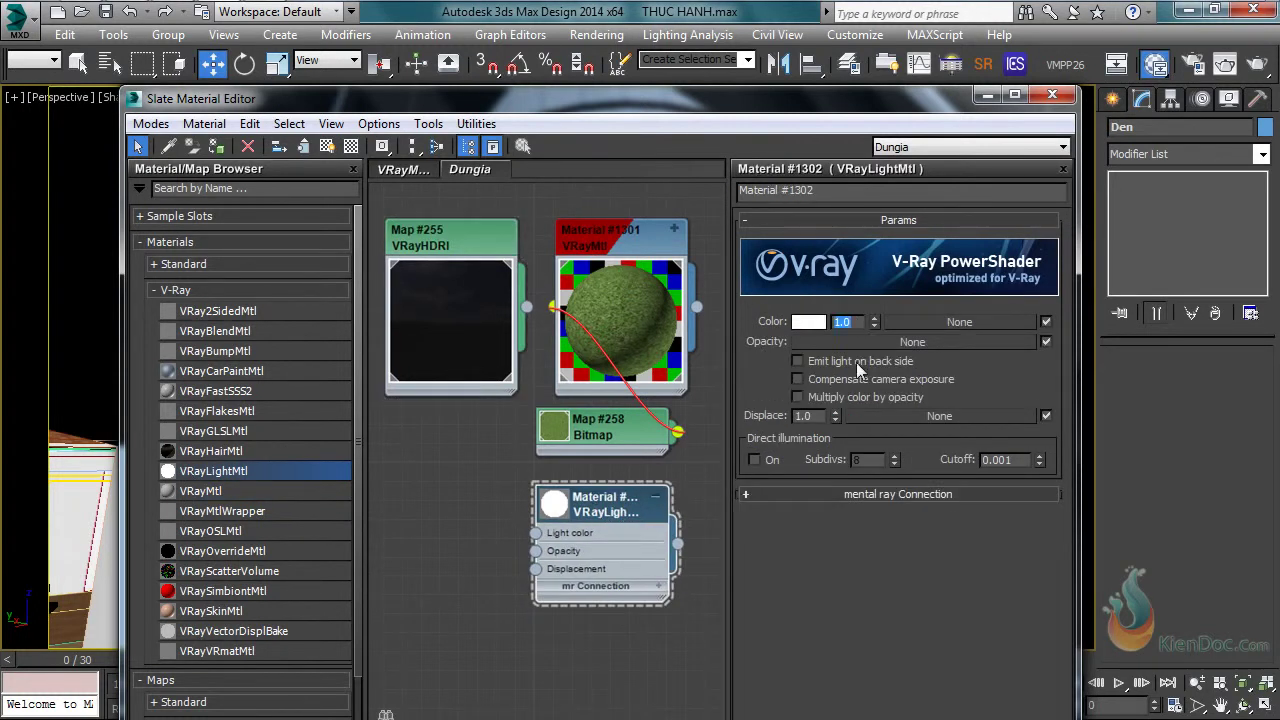
left_click(797, 398)
left_click_drag(729, 104, 757, 281)
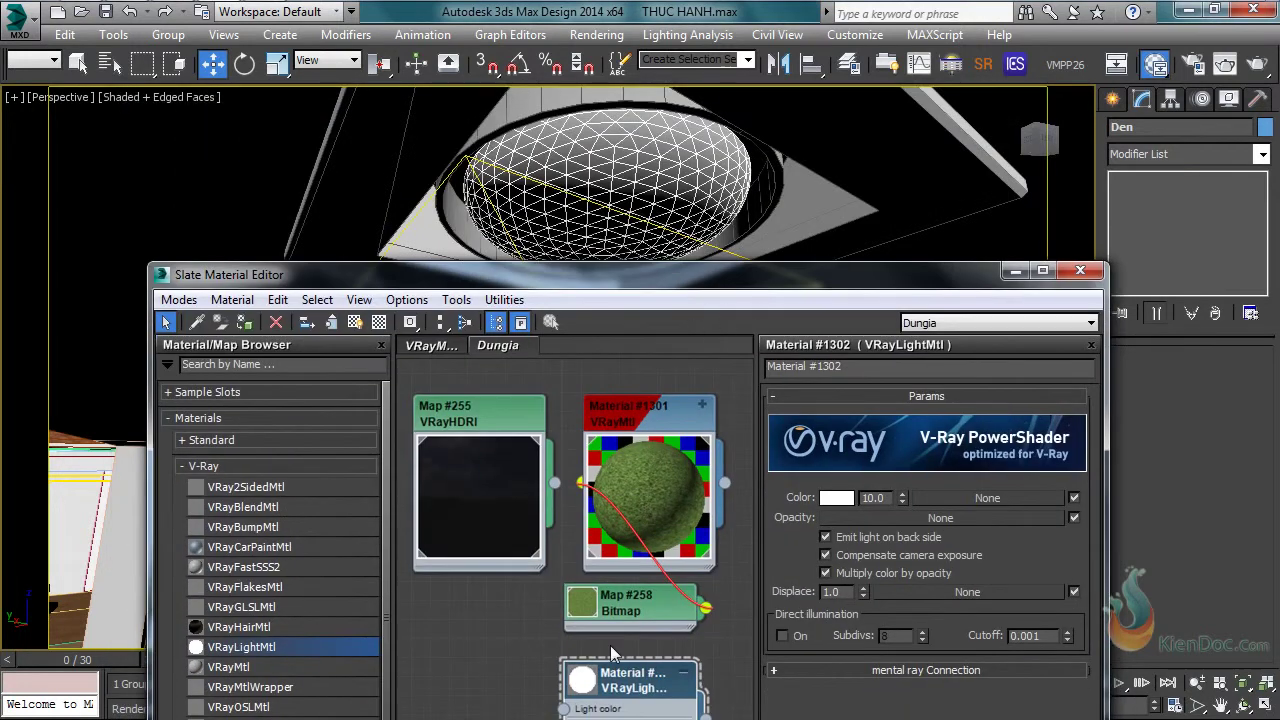
Step: Assign the light material to the selected bulb group and turn off its back-side emission, camera exposure compensation and multiply-by-opacity options
left_click(244, 321)
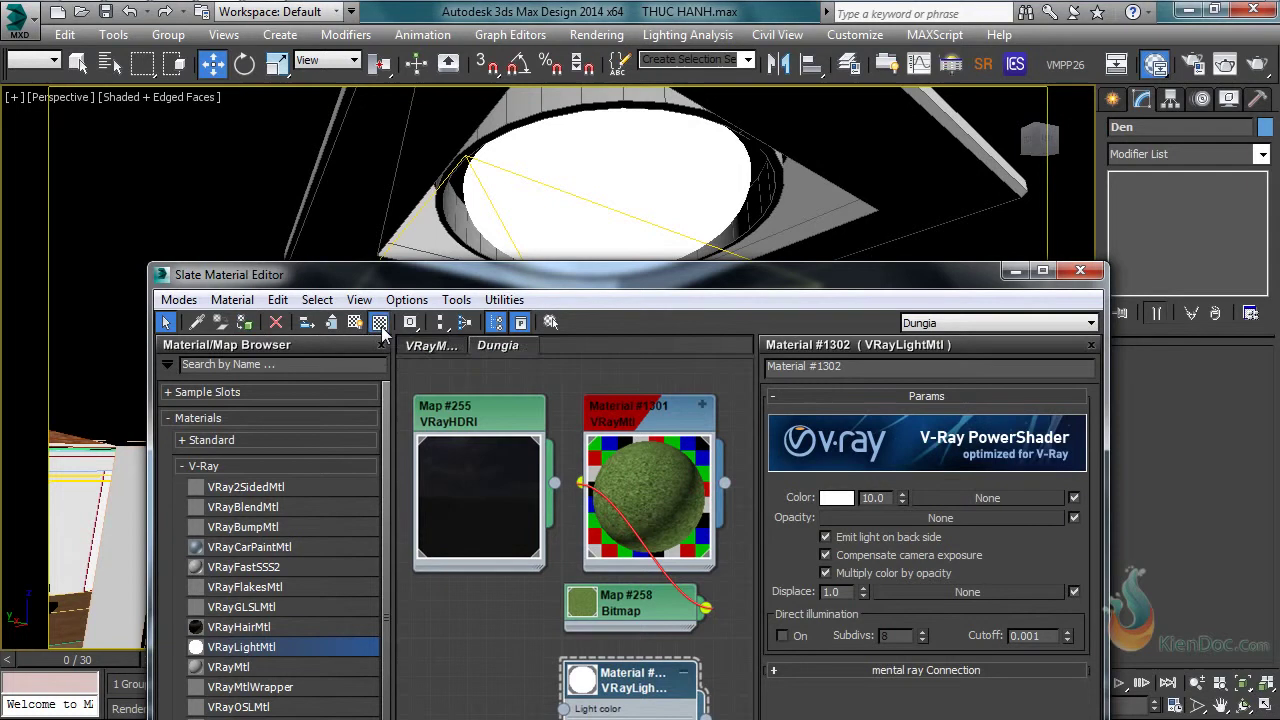
left_click_drag(741, 284, 667, 279)
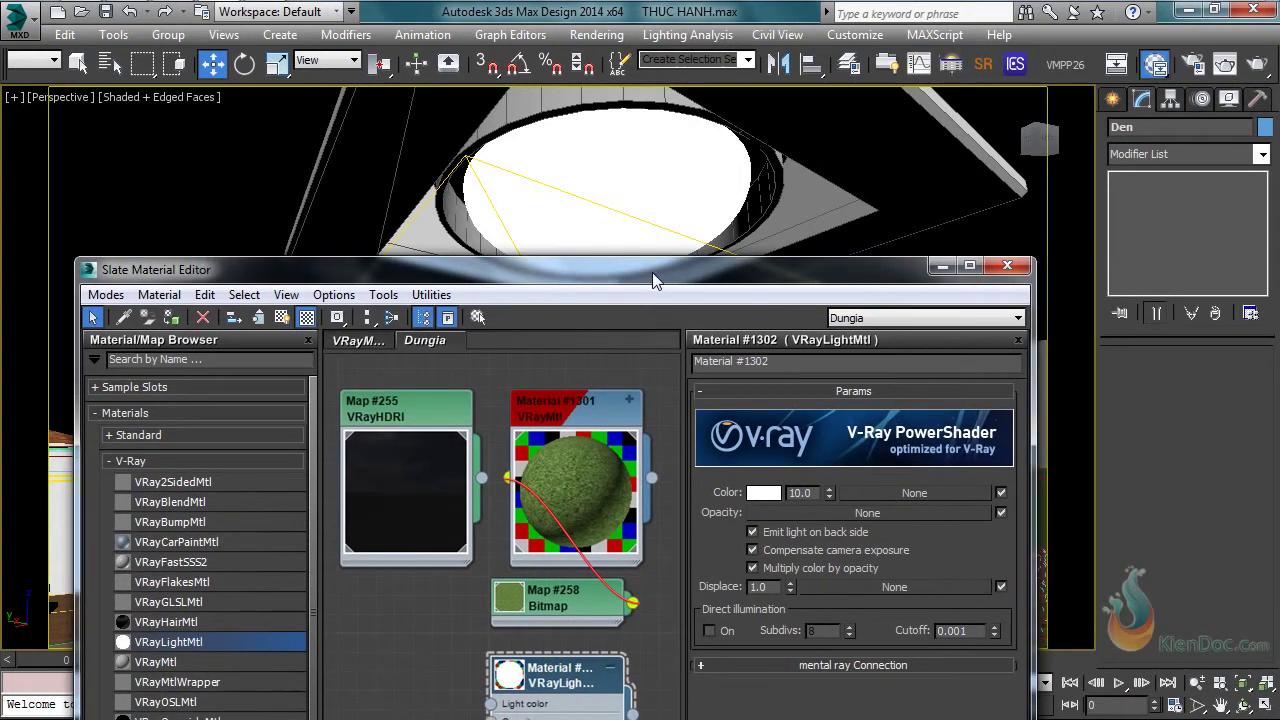
left_click_drag(652, 272, 602, 206)
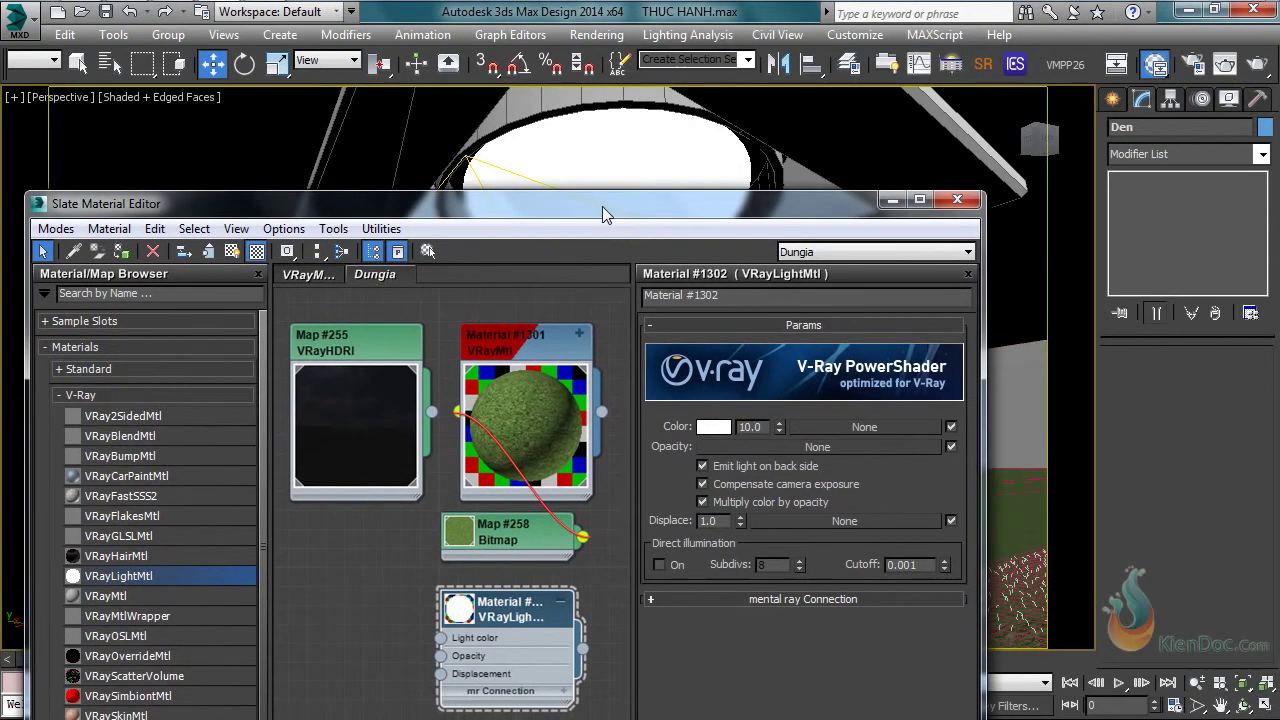
left_click(703, 467)
left_click(957, 200)
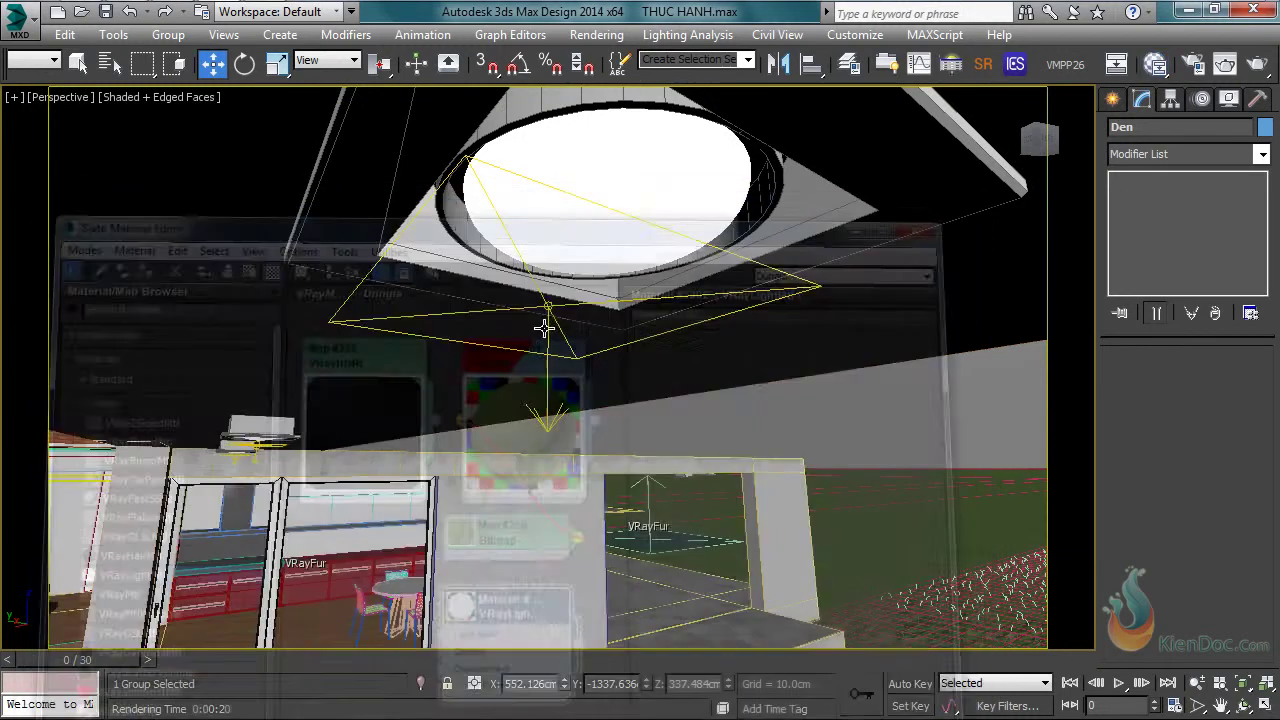
Step: Return to the V-Ray camera view, disable the global Override mtl switch and render the scene with its real materials
key("c")
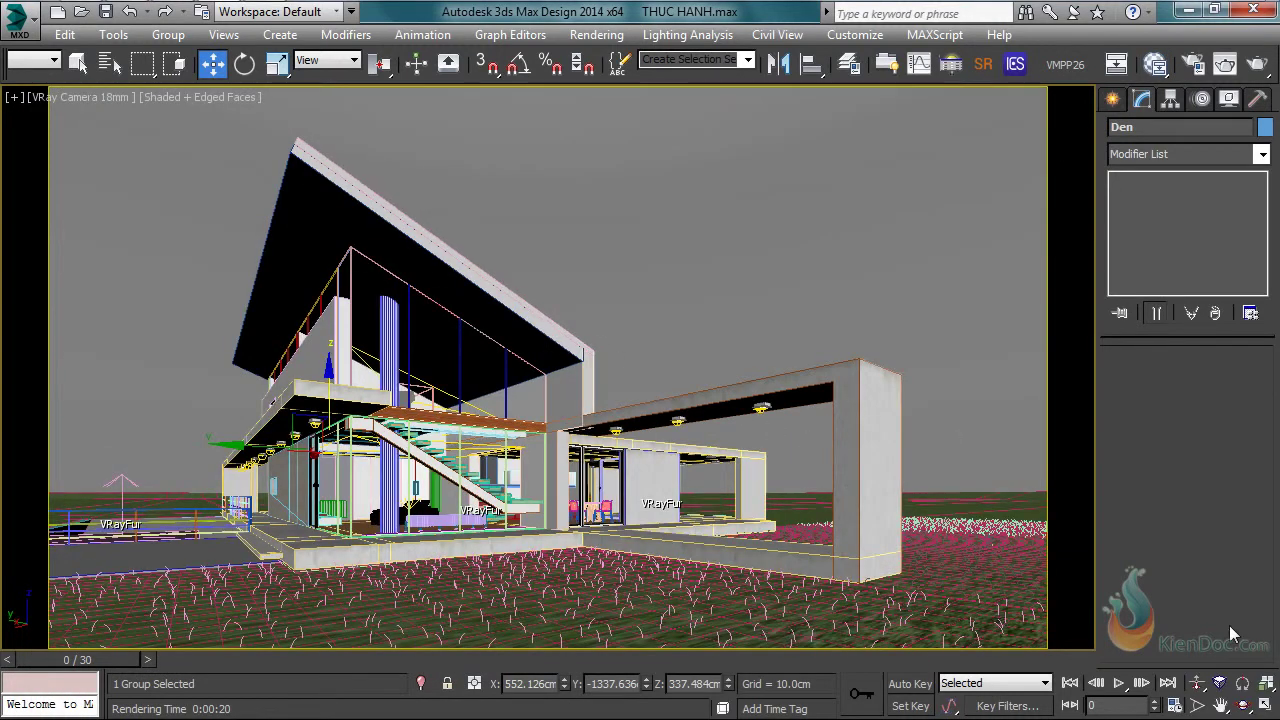
left_click(1193, 64)
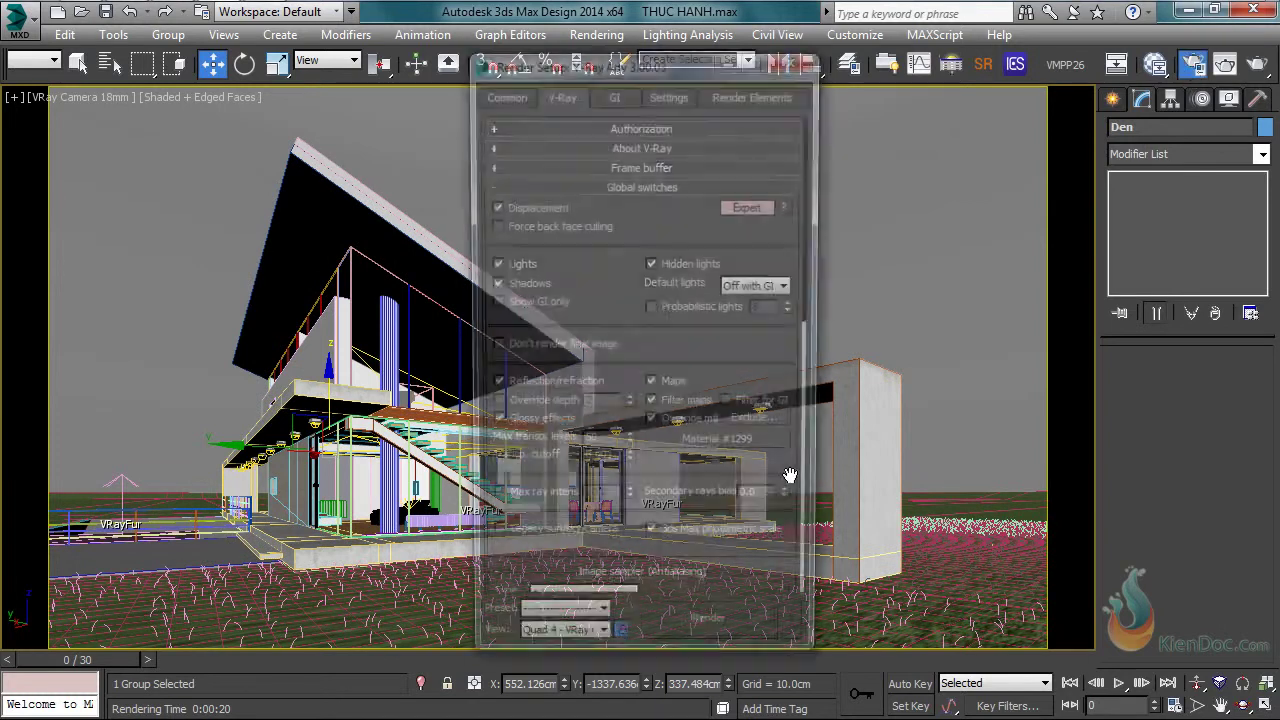
left_click(653, 425)
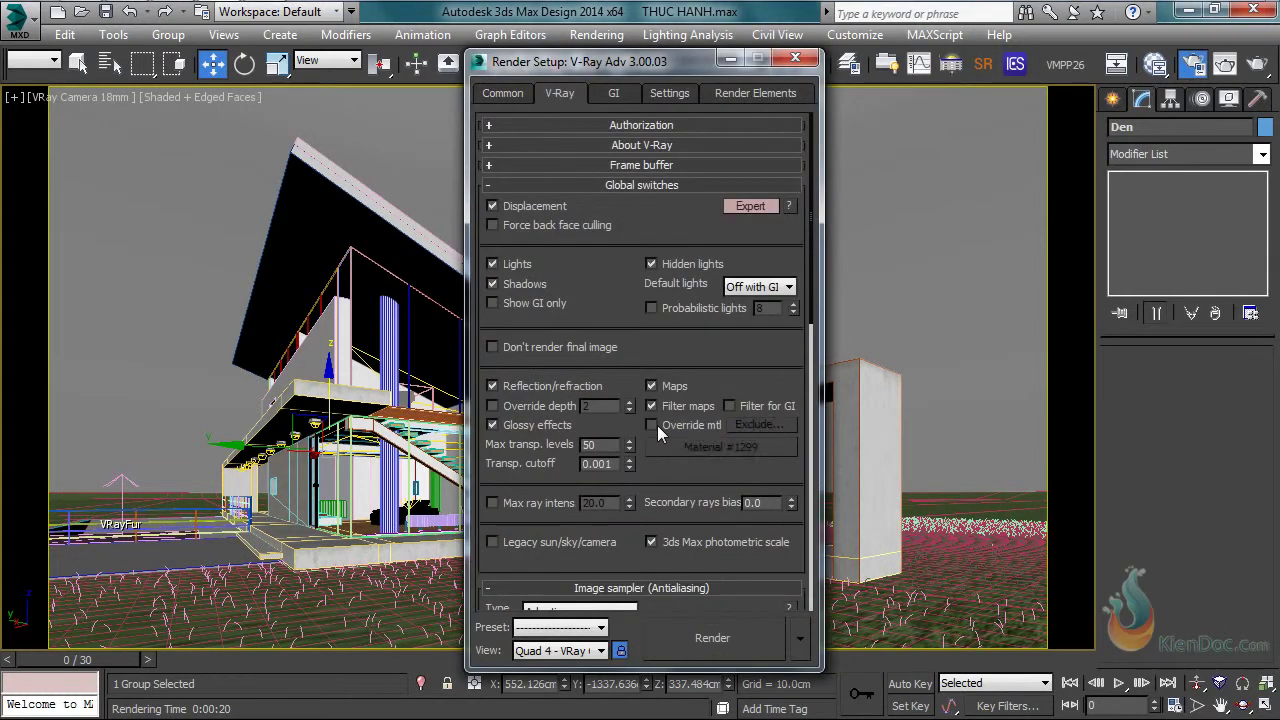
left_click(795, 62)
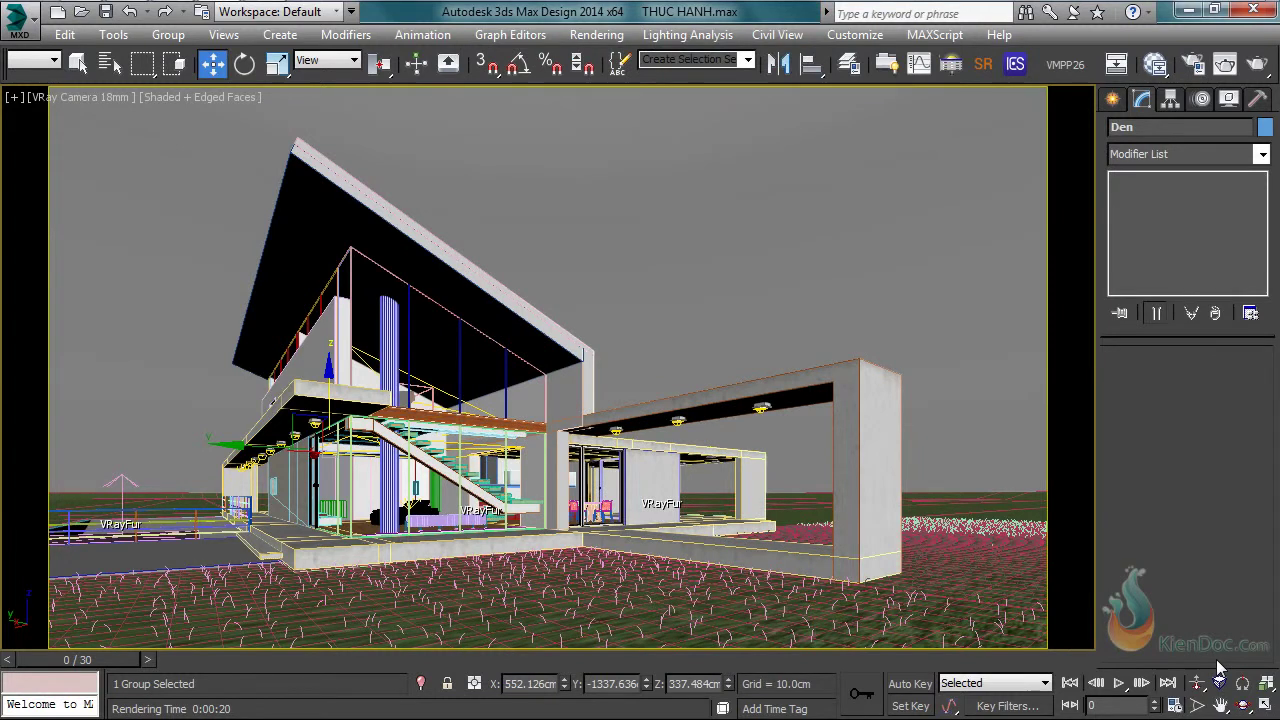
key("shift+q")
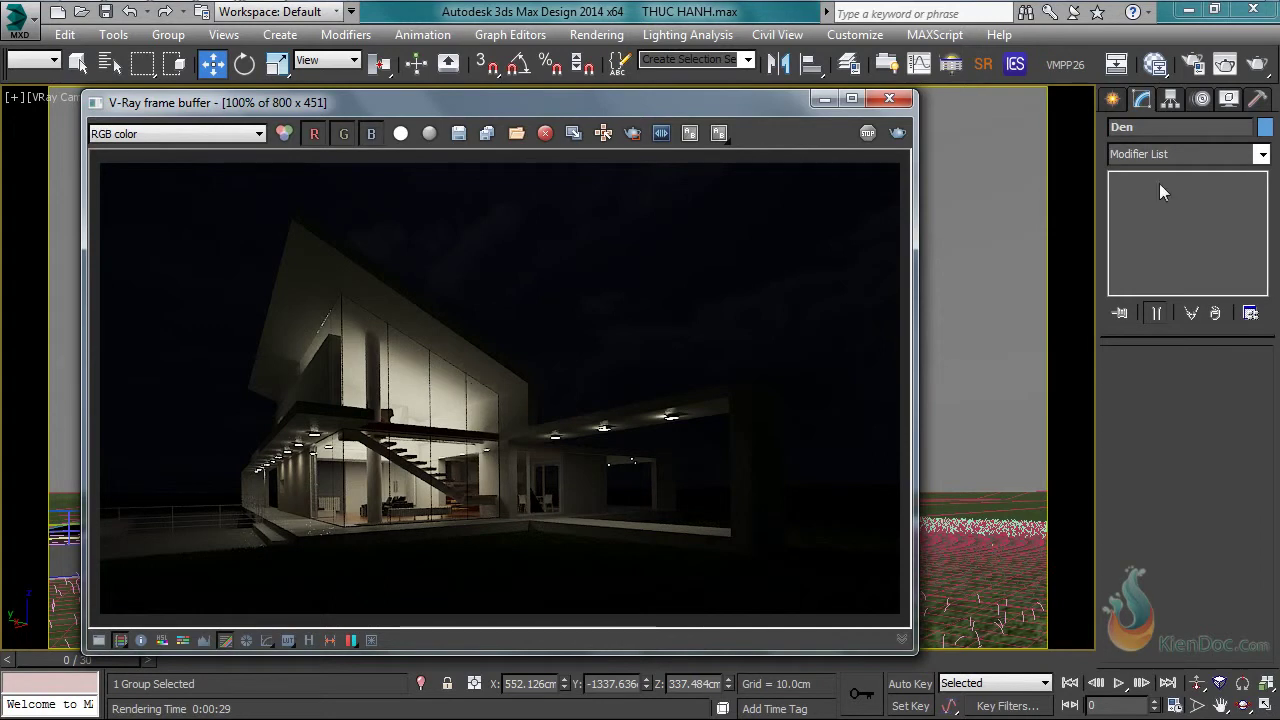
Step: Set the Overall mult of the VRayHDRI sky map to 0.1
left_click(1155, 63)
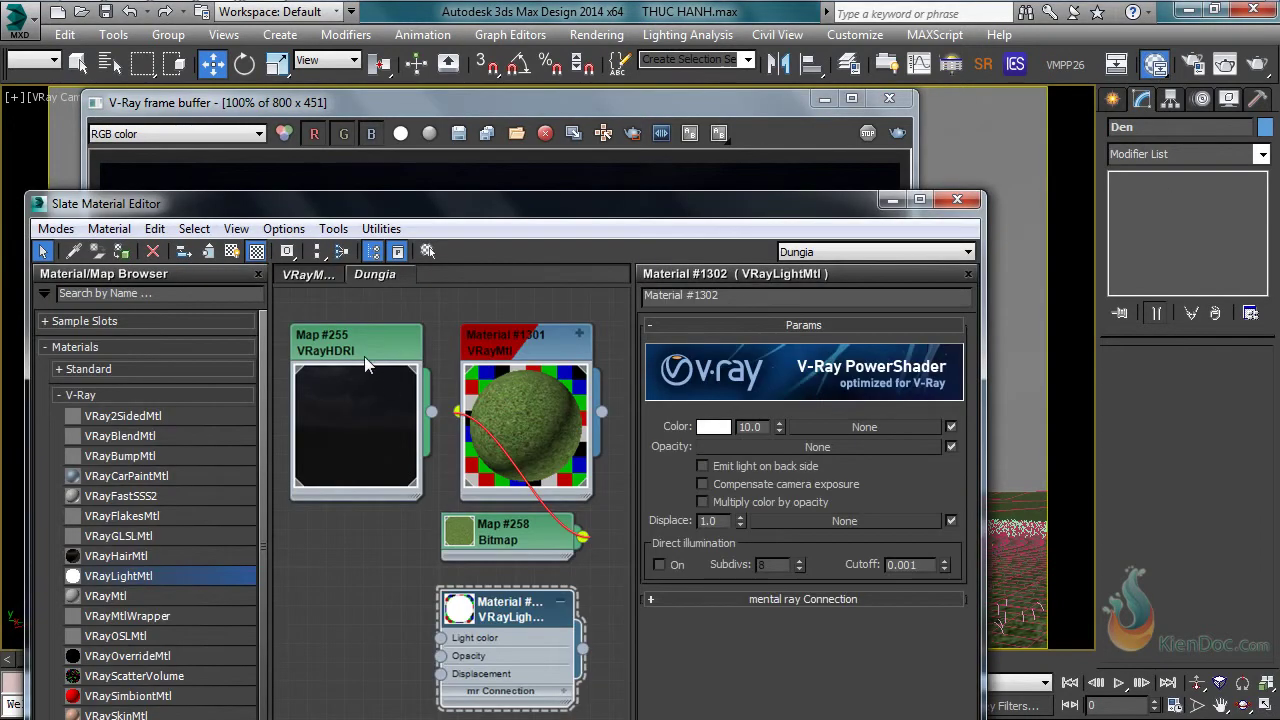
left_click(359, 352)
double_click(349, 356)
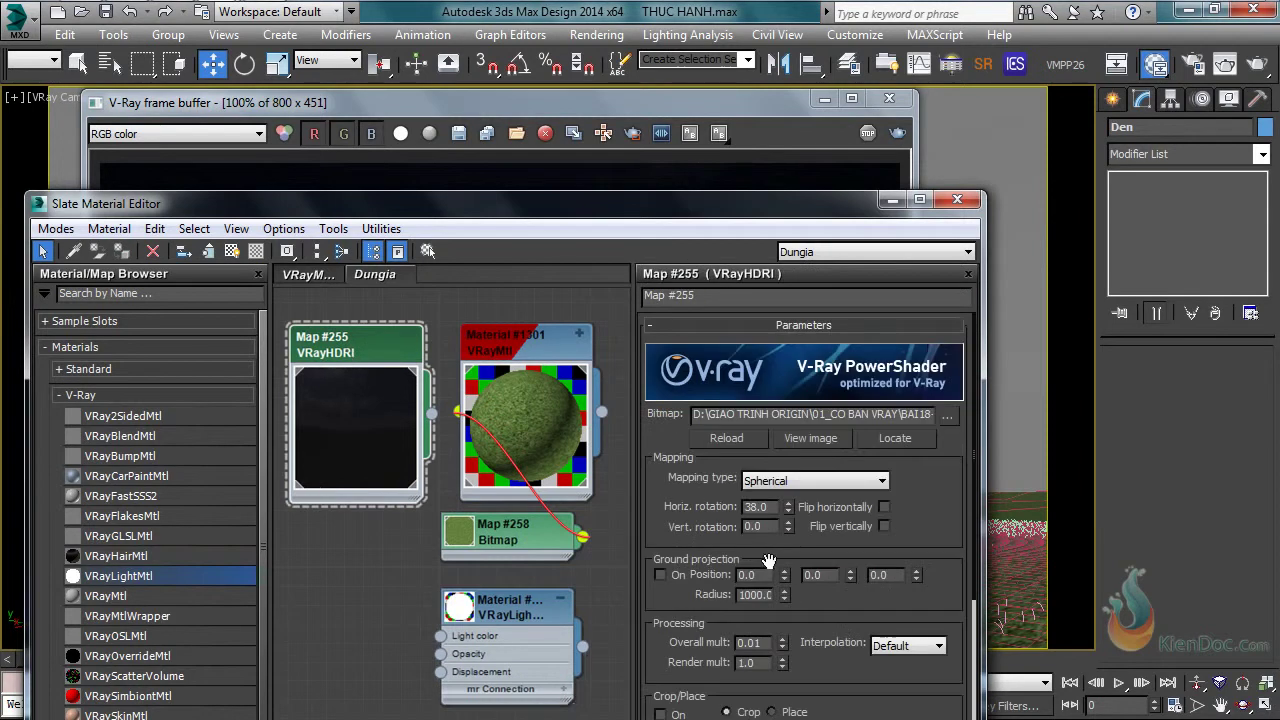
scroll(760, 595, "down", 3)
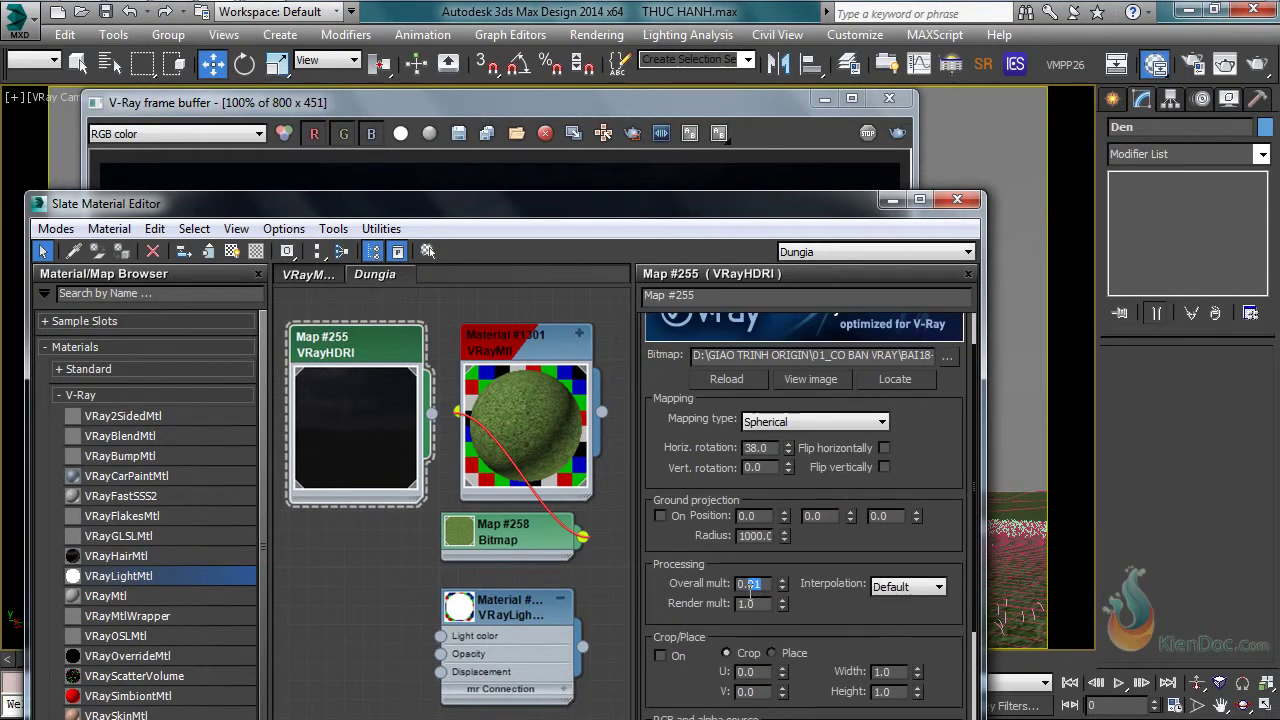
key("Return")
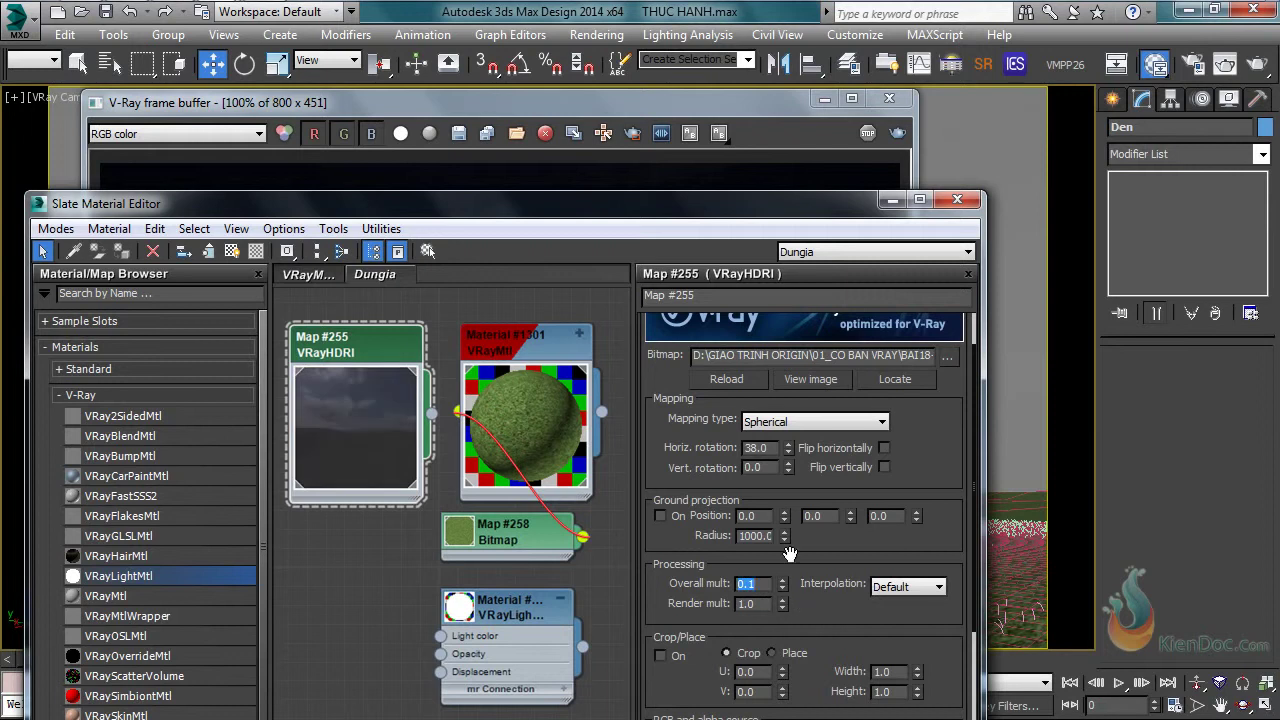
Step: Re-render the camera view with the brighter sky map and close the material editor
left_click(802, 133)
left_click(897, 133)
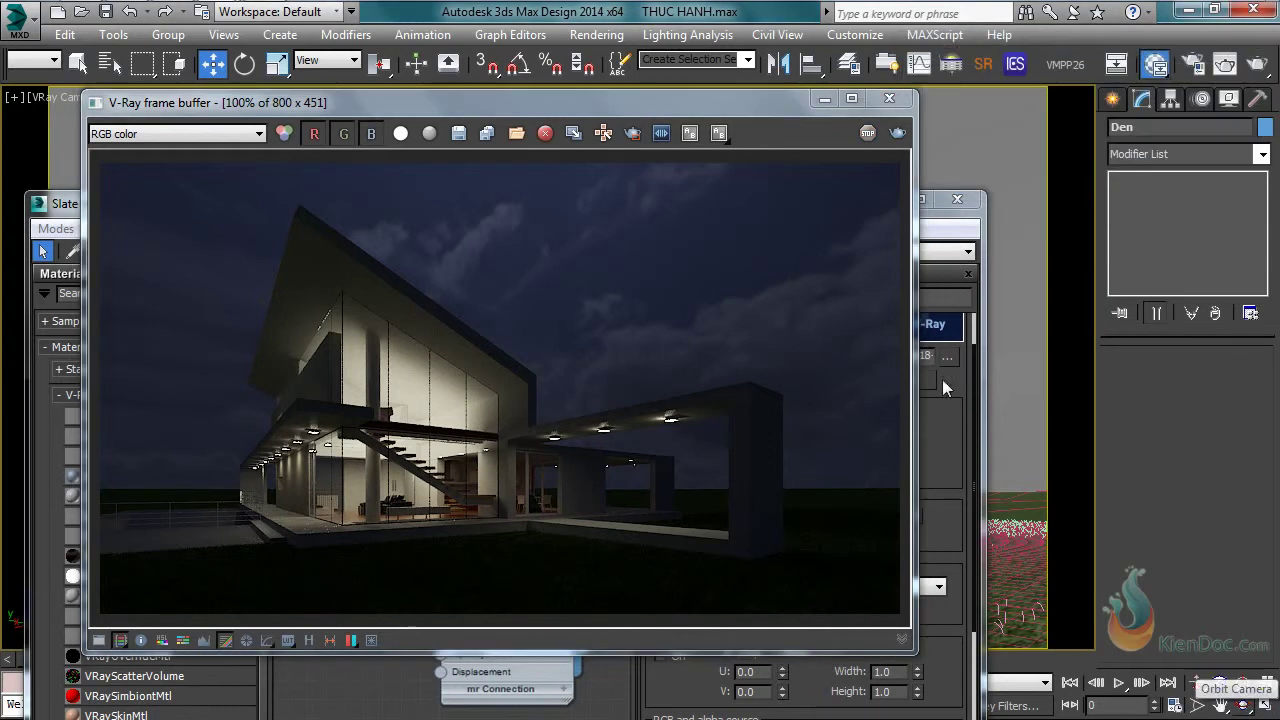
left_click(957, 201)
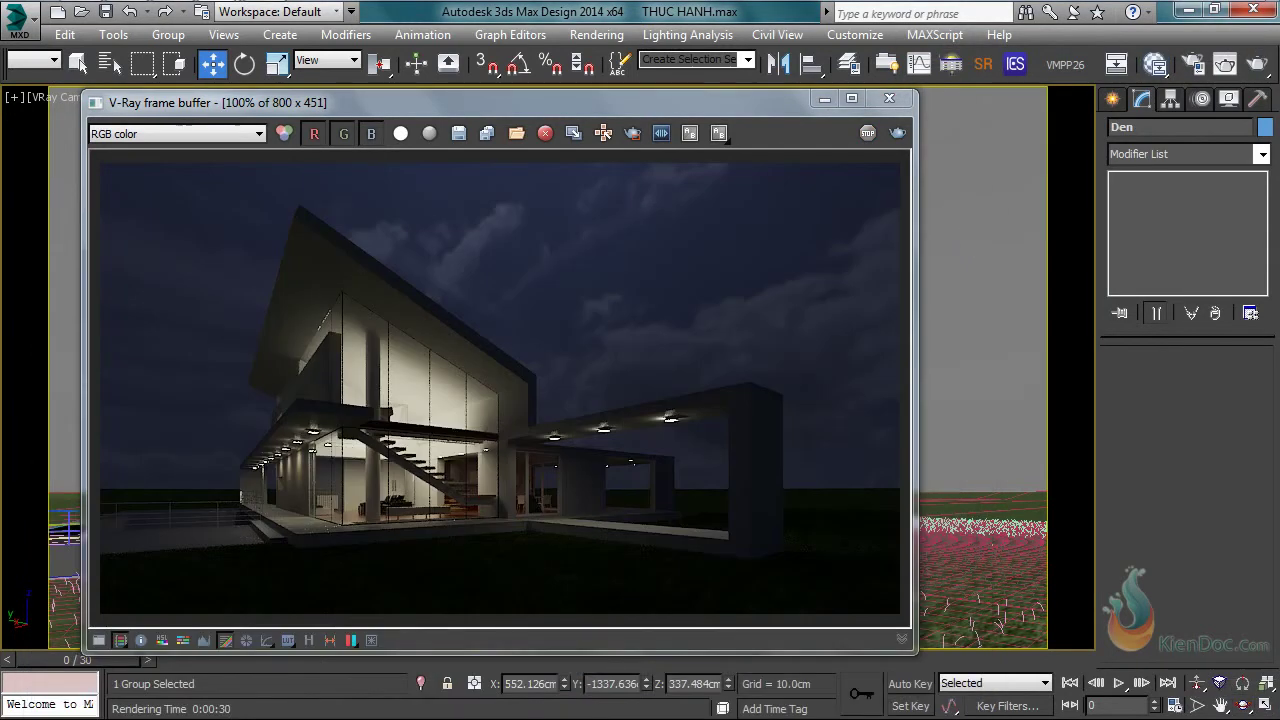